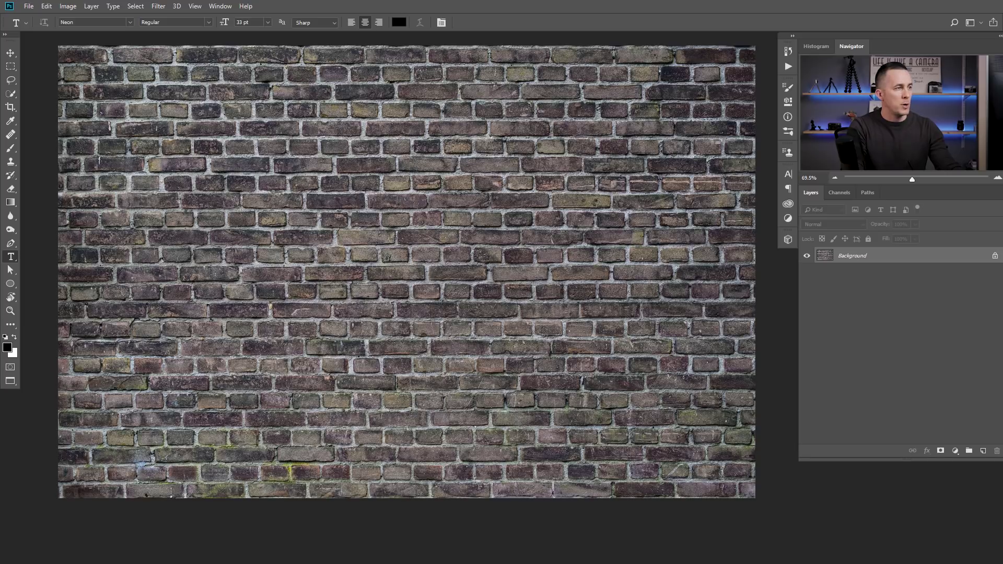
- Add the text "the" in the Neon font on the upper part of the brick wall and colour it white (ffffff)
click(351, 169)
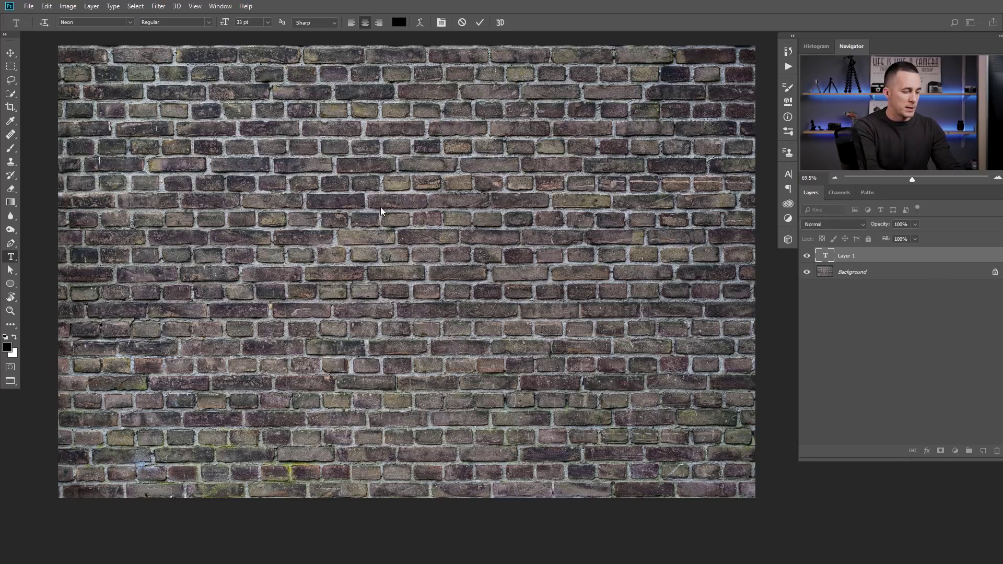
text(THE)
key(ctrl+a)
click(399, 22)
text(ffffff)
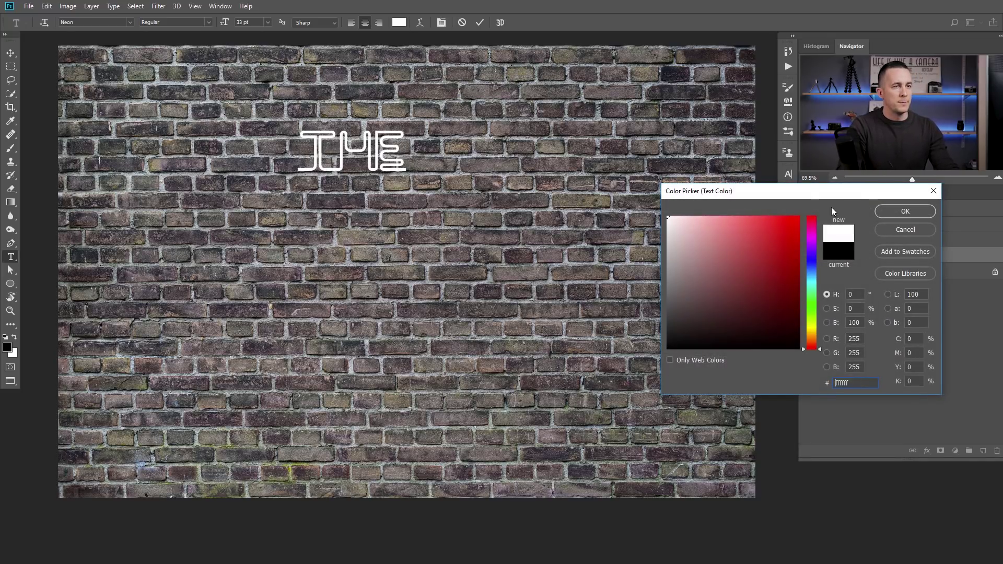
click(905, 211)
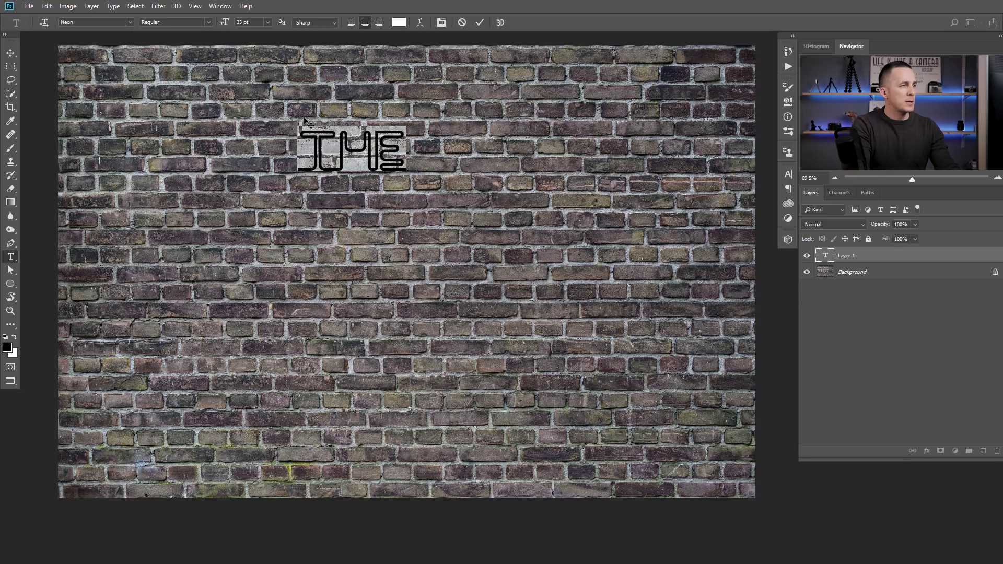
click(314, 141)
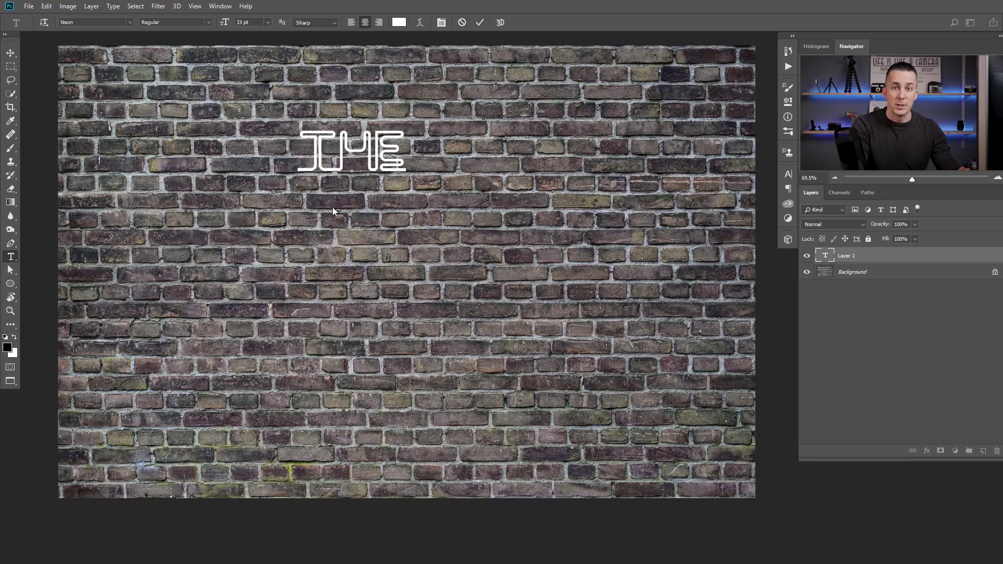
click(479, 23)
- Add a separate text layer reading "neon lights" and position it beneath the word "the"
click(279, 222)
text(neon lights)
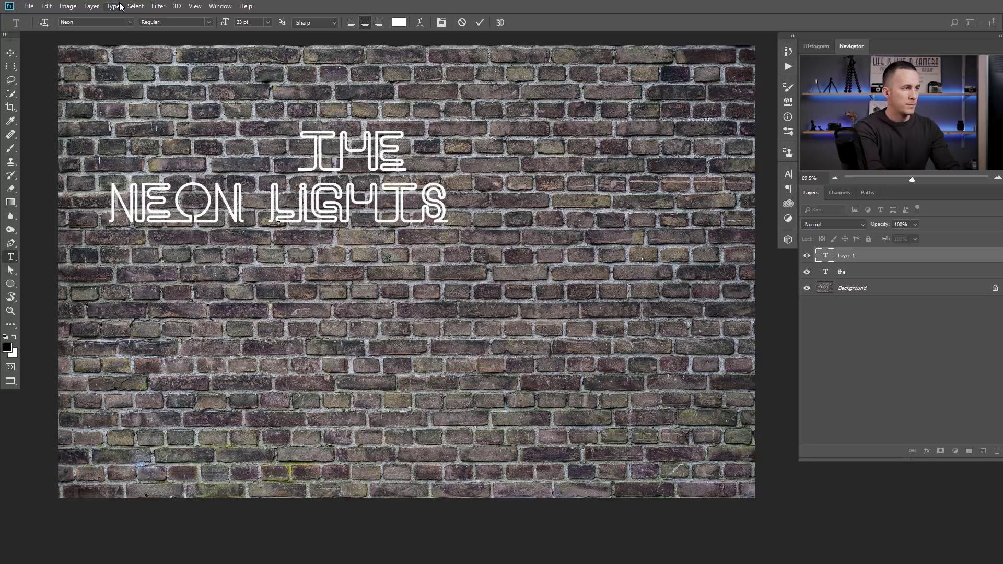
click(479, 22)
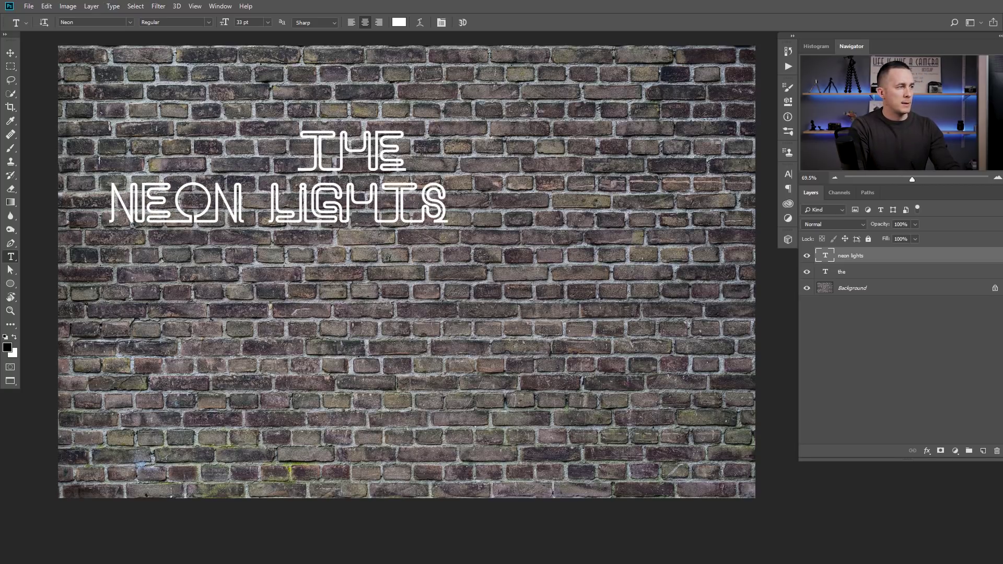
drag(359, 212, 444, 219)
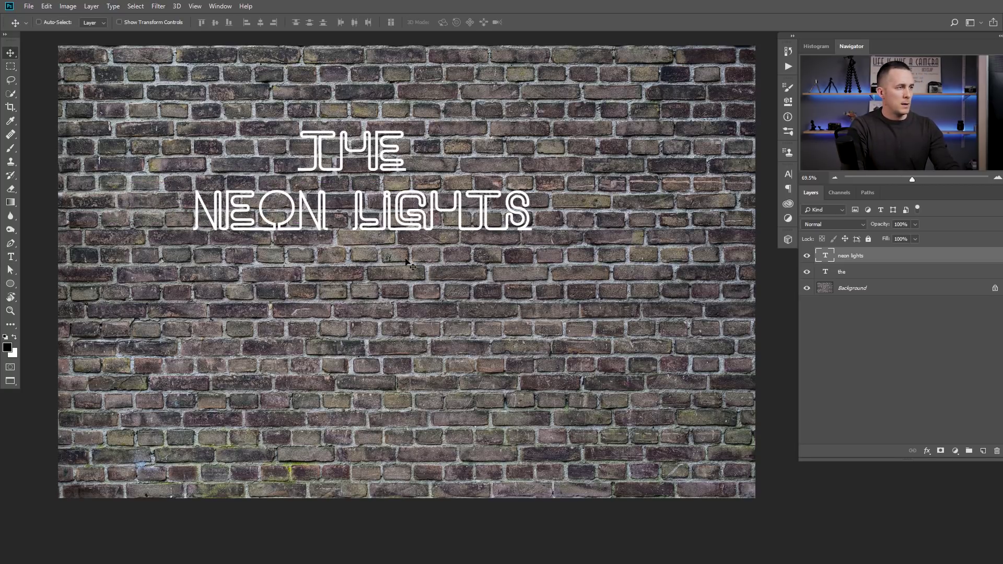
- Add a third text layer reading "tutorial" below "neon lights" and set its font to Linoleo Script
click(310, 285)
text(tutorial)
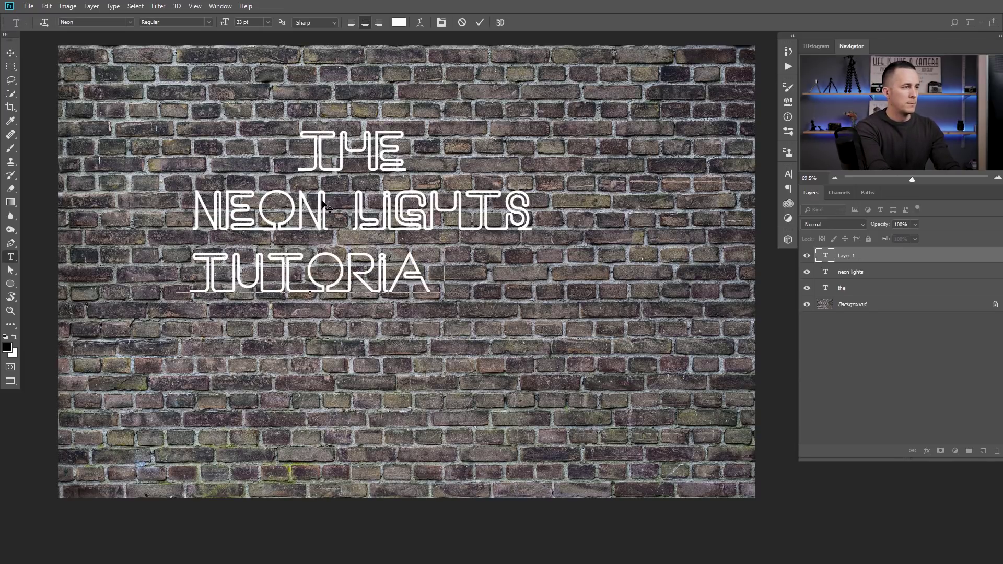
key(ctrl+a)
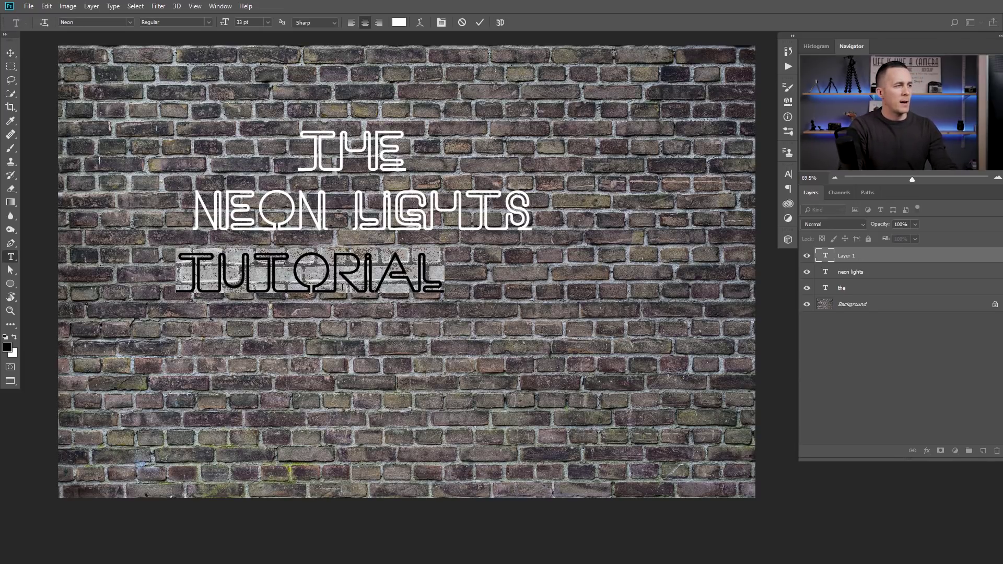
click(131, 23)
click(121, 73)
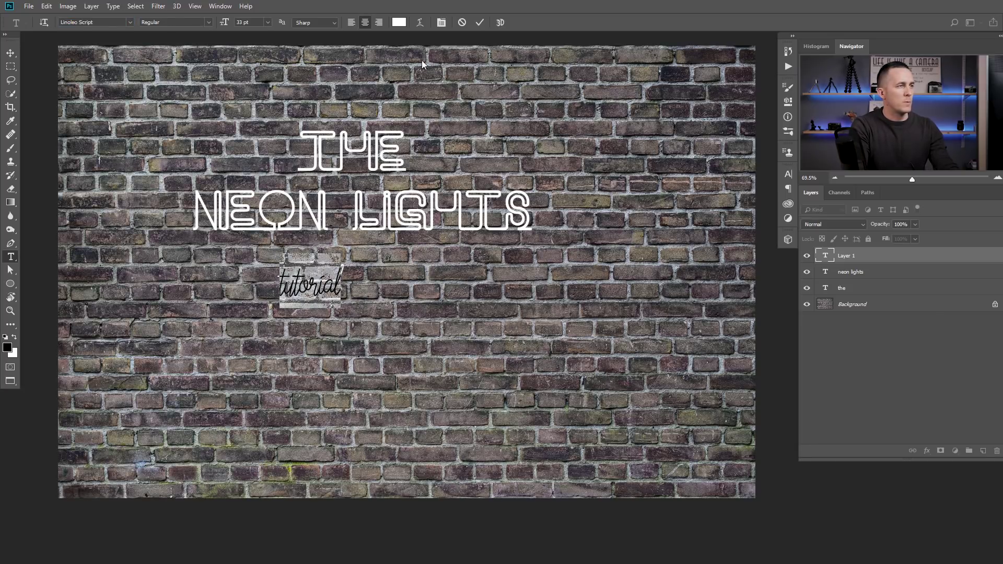
click(479, 23)
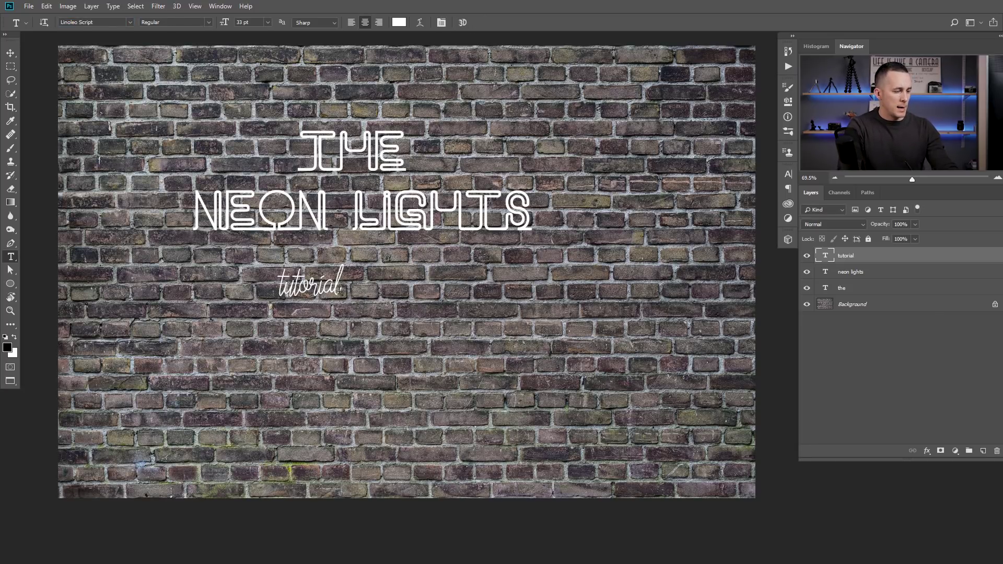
- Move the "tutorial" text beneath the middle of "neon lights" and scale it up proportionally
key(v)
drag(332, 297, 398, 308)
key(ctrl+t)
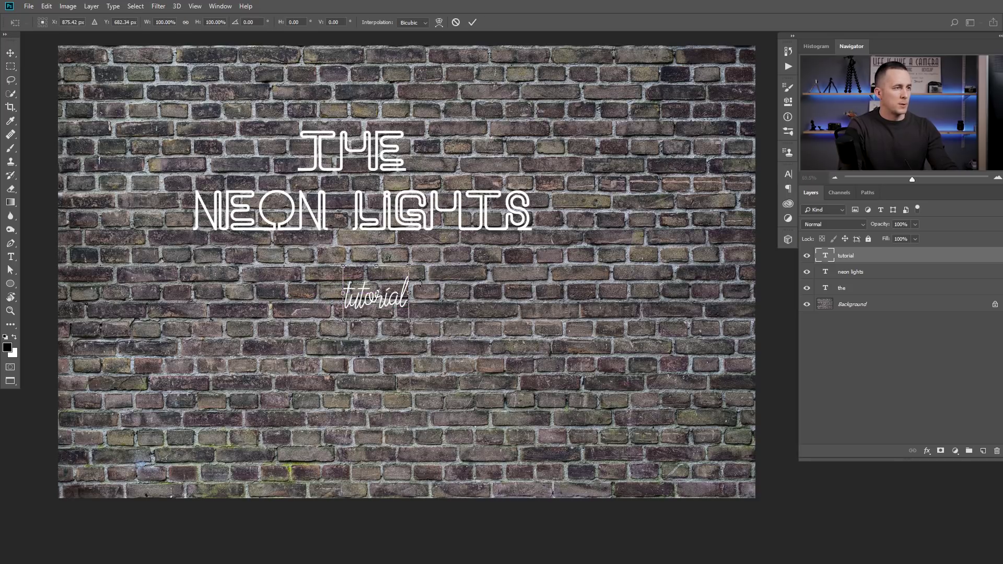
drag(410, 268, 441, 255)
key(Return)
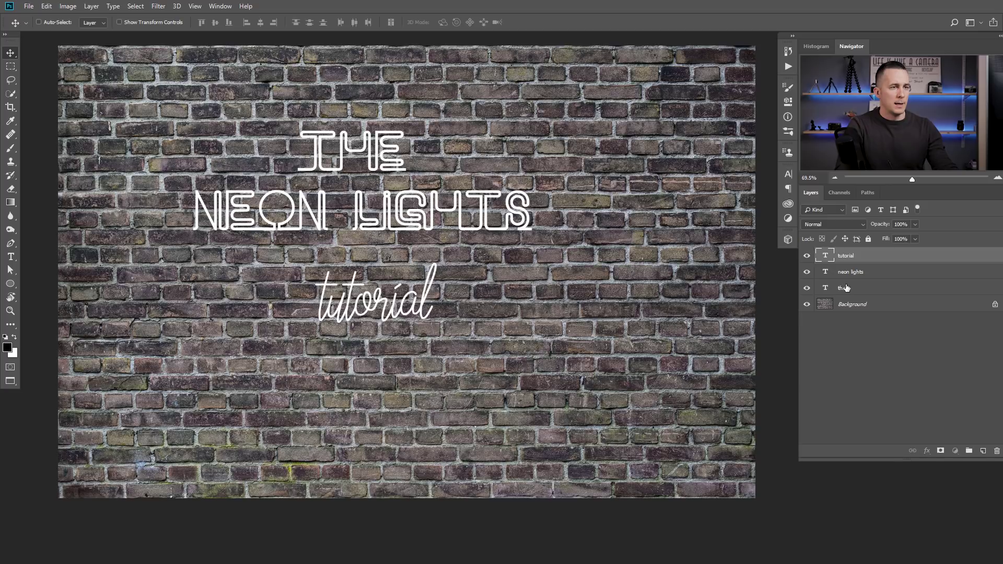
- Align the horizontal centres of all three text layers and move them together near the middle of the wall
shift+click(847, 288)
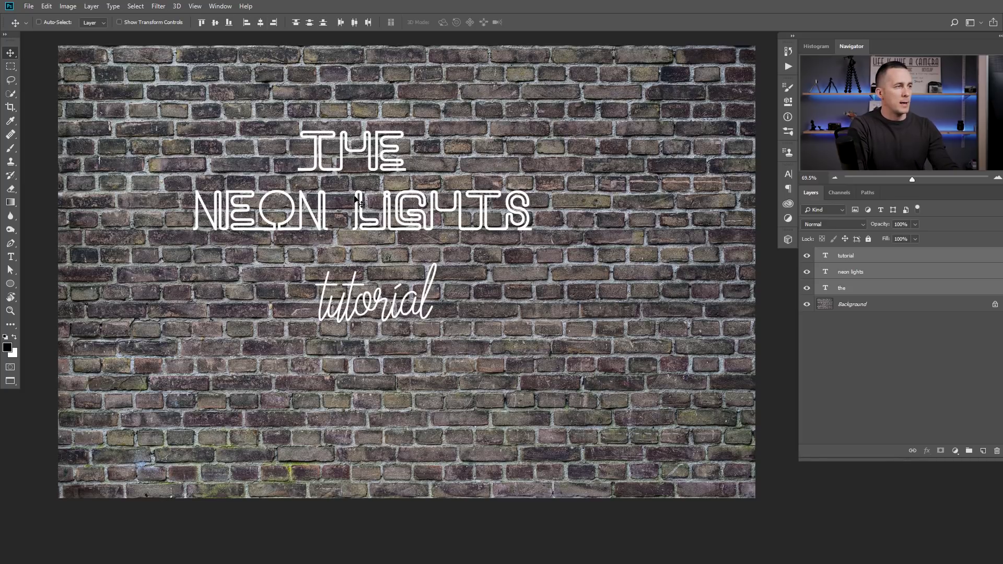
click(261, 22)
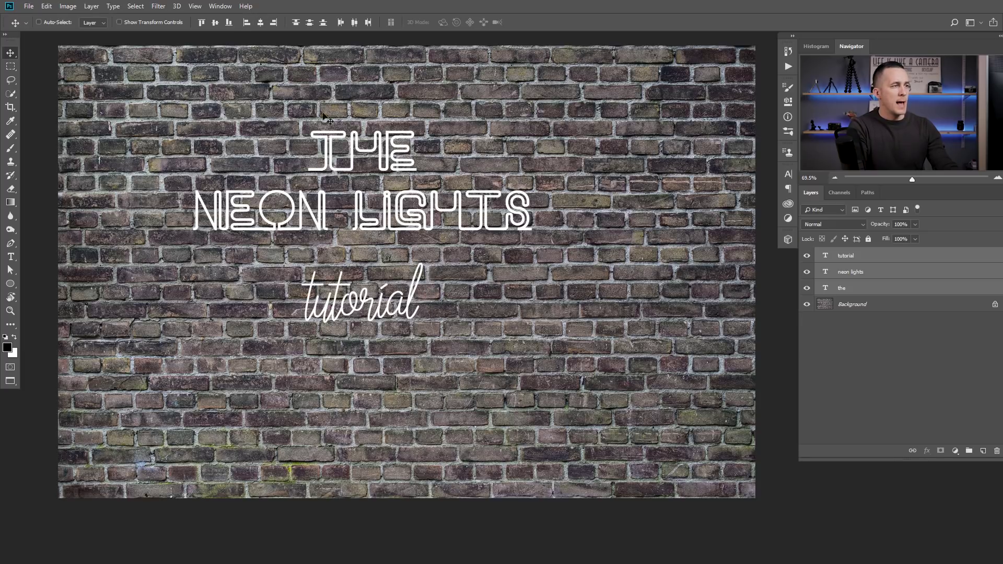
drag(407, 225, 446, 261)
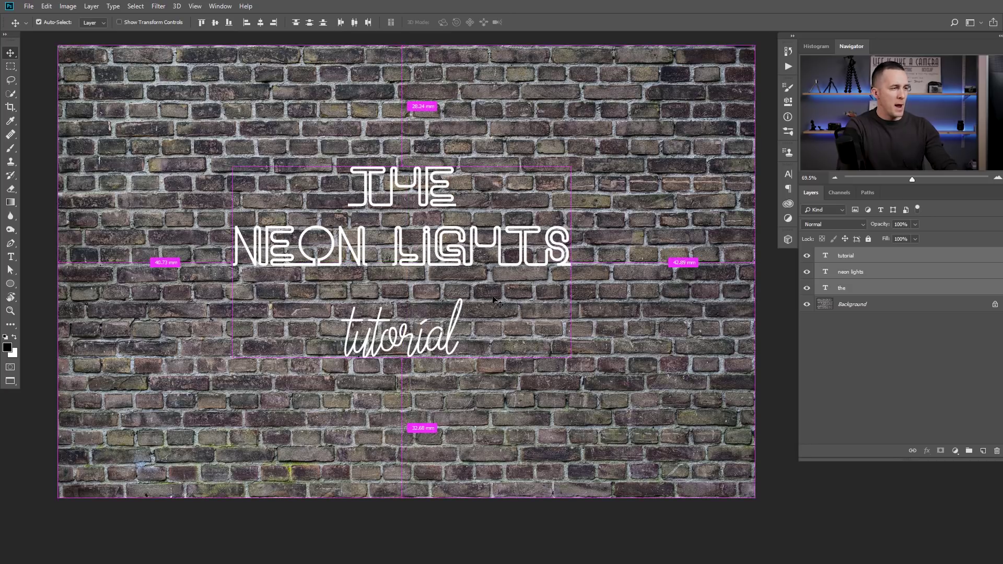
- Scale the three text layers together down to about 93% of their size
key(ctrl+t)
drag(572, 167, 560, 174)
key(Return)
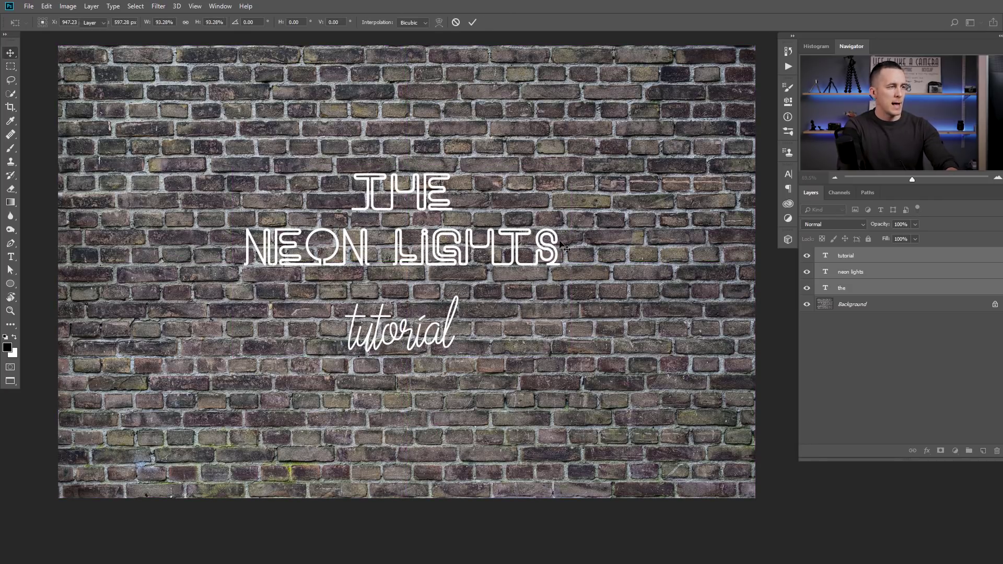
- Enlarge the "tutorial" text to about 113% and slant it upward with a vertical skew of about -11.4°
click(849, 259)
key(ctrl+t)
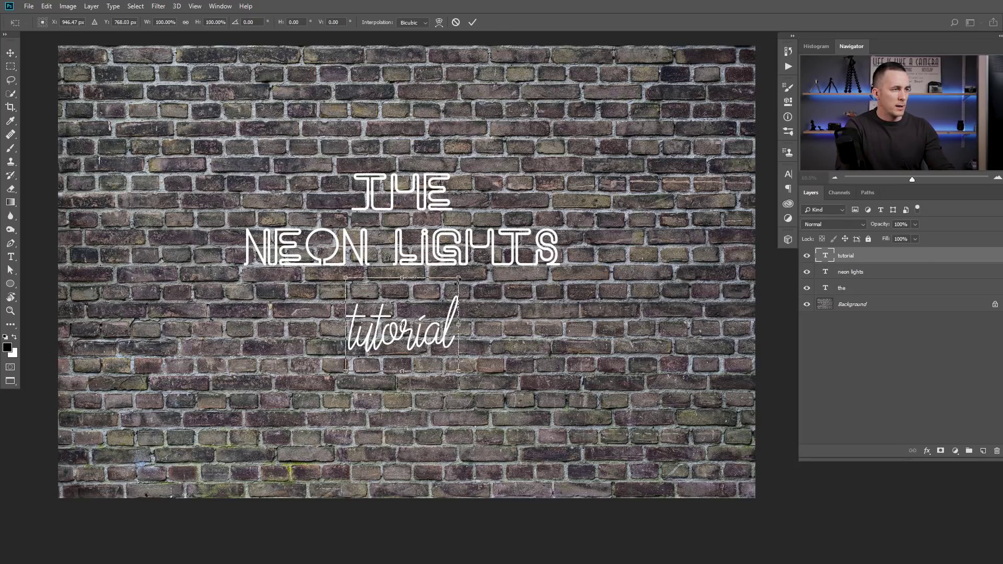
mouse_move(461, 273)
mouse_down()
mouse_move(458, 282)
mouse_move(466, 271)
mouse_up()
right_click(413, 317)
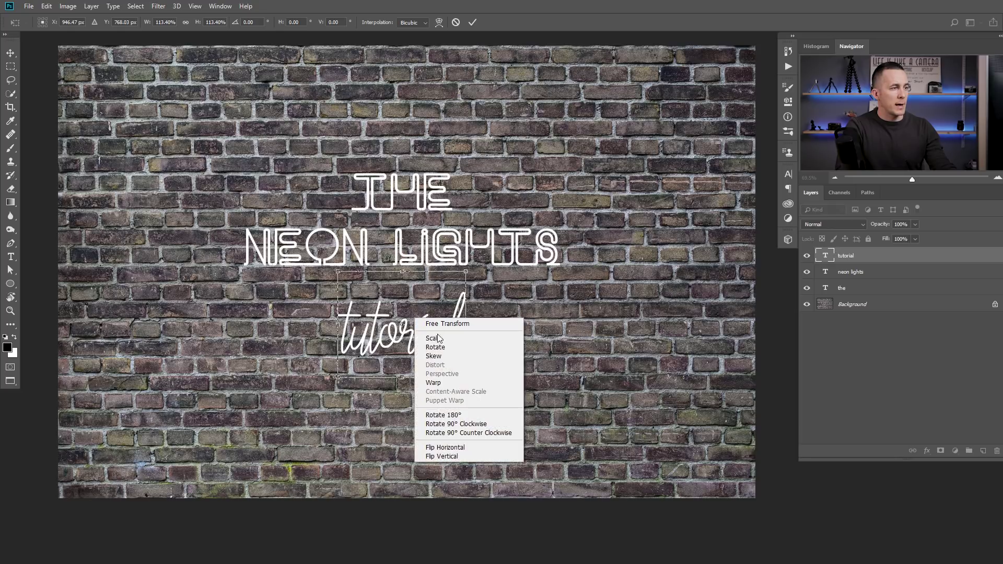
click(448, 349)
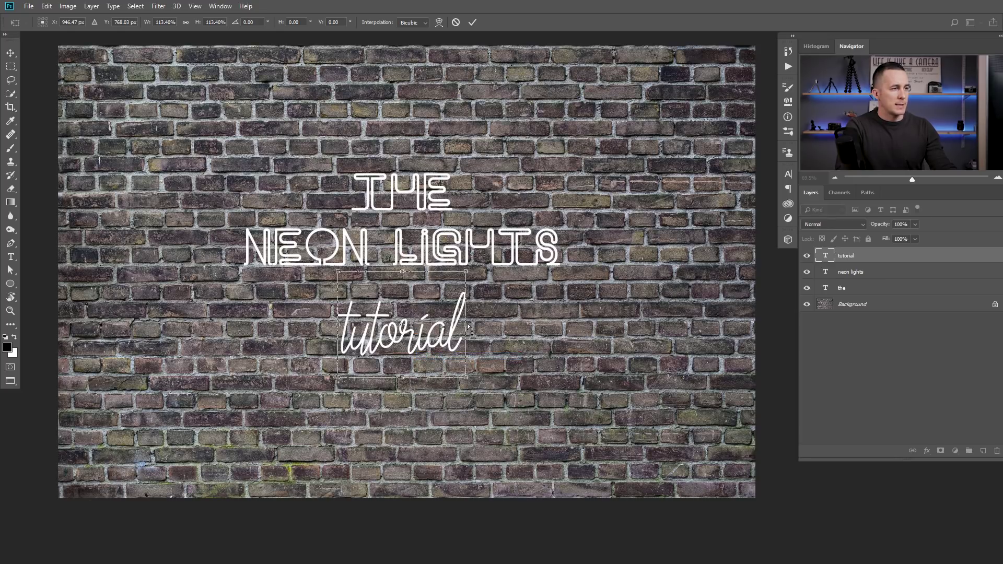
mouse_move(466, 324)
mouse_down()
mouse_move(467, 302)
mouse_move(466, 315)
mouse_up()
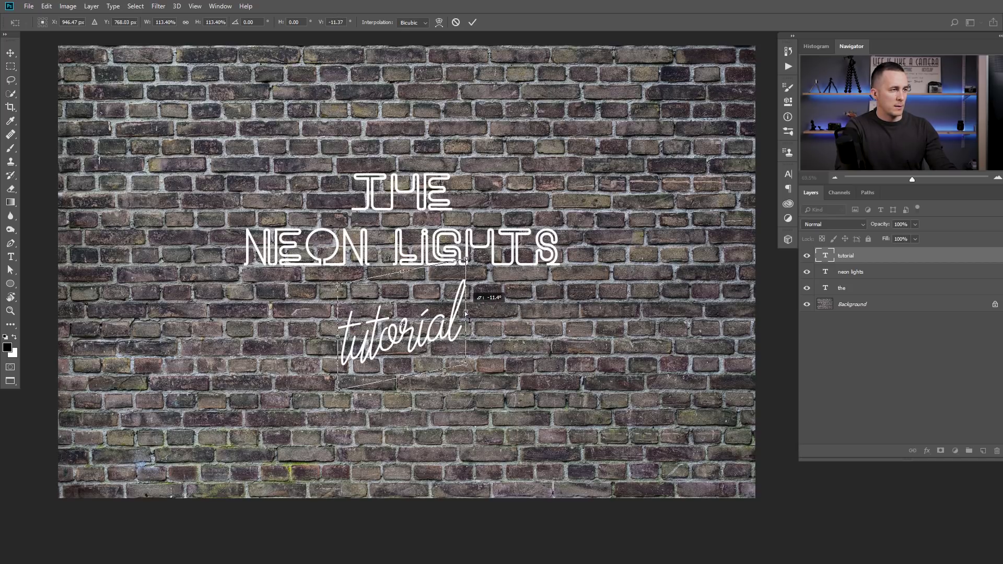
key(Return)
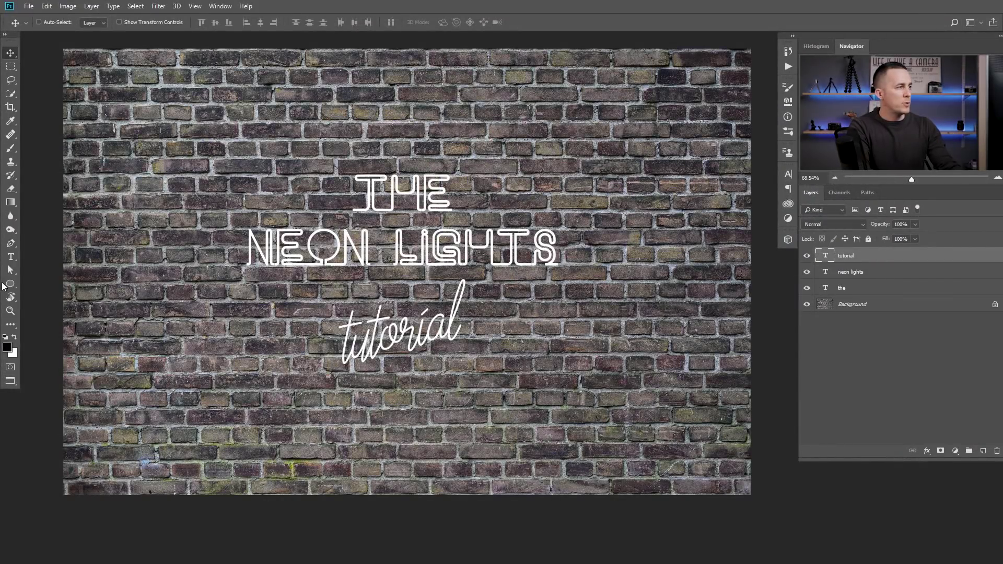
- Draw a circle about 860 px wide around the text with no fill and a white stroke of about 11.21 px
click(10, 284)
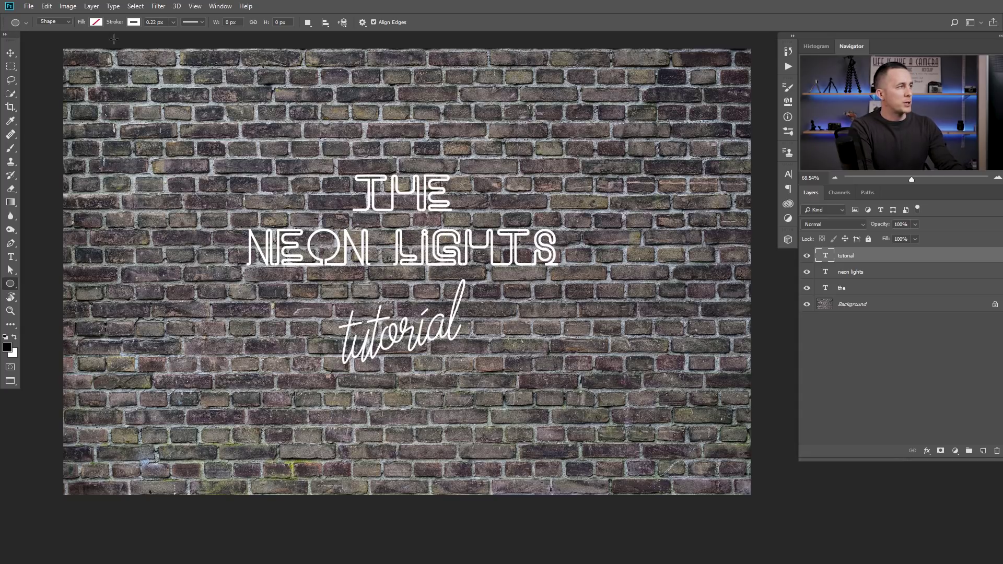
click(97, 22)
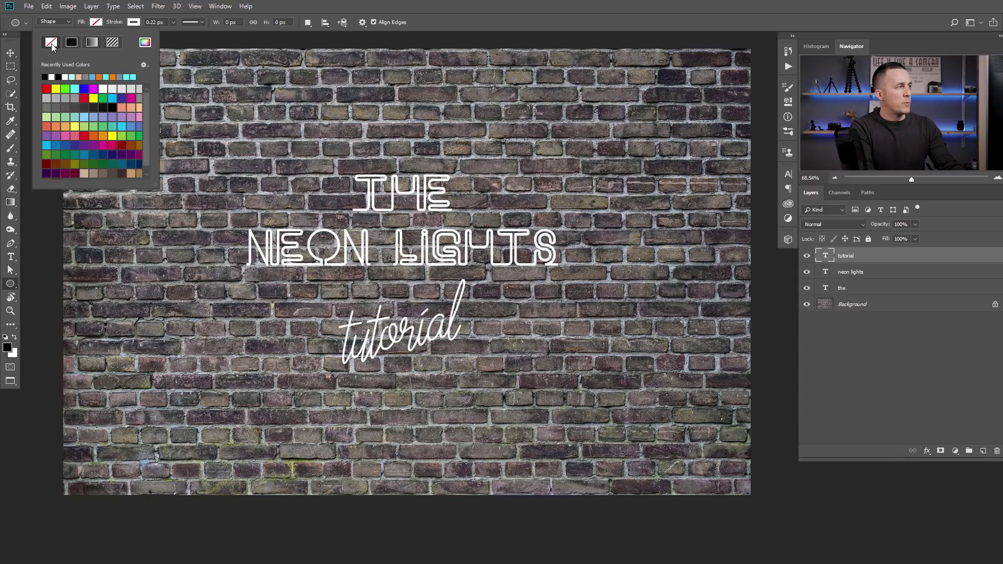
click(139, 23)
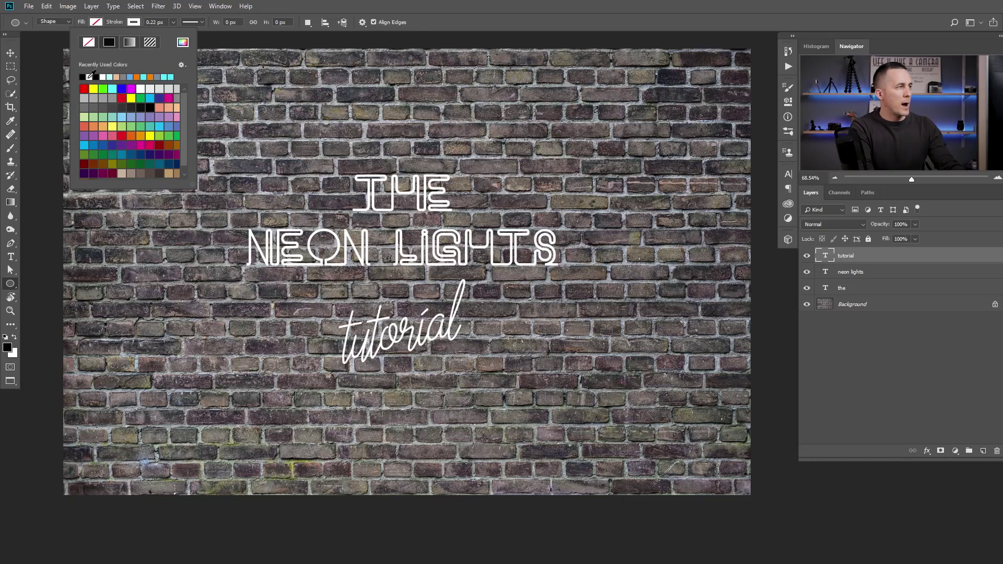
drag(409, 258, 562, 411)
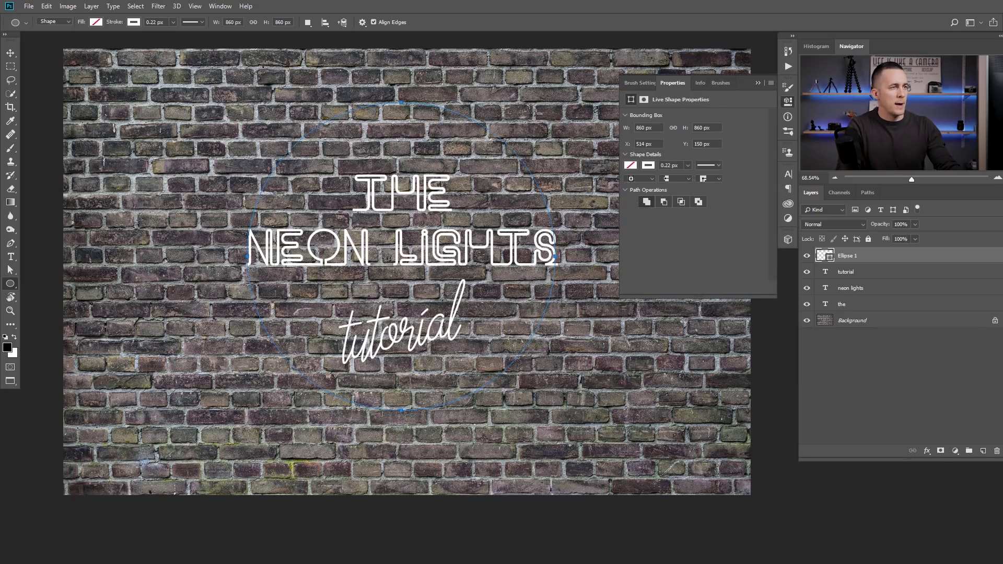
click(758, 83)
drag(116, 25, 122, 25)
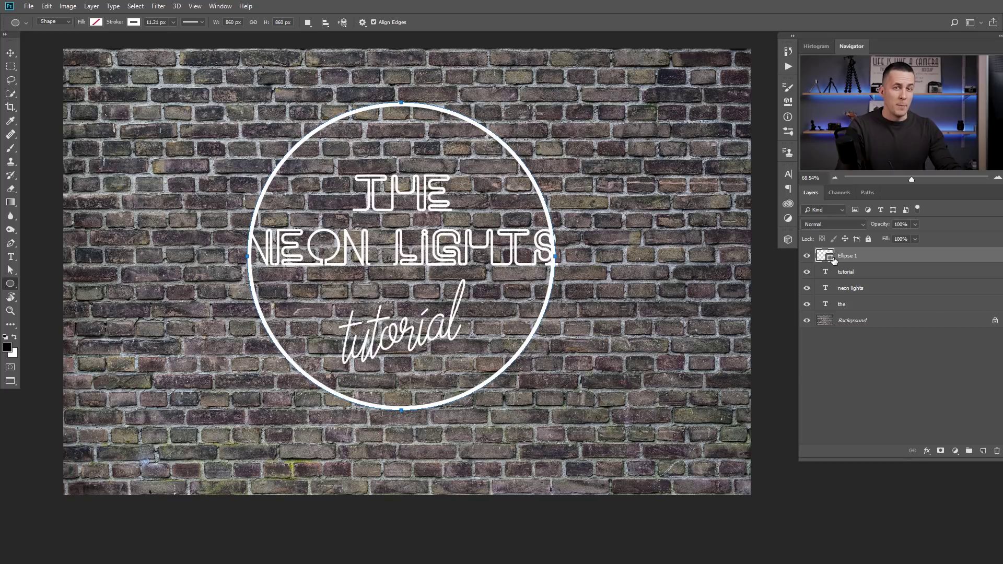
- Duplicate the circle, scale the copy to about 93% about its centre, and reduce its stroke to 8.21 px
key(ctrl+j)
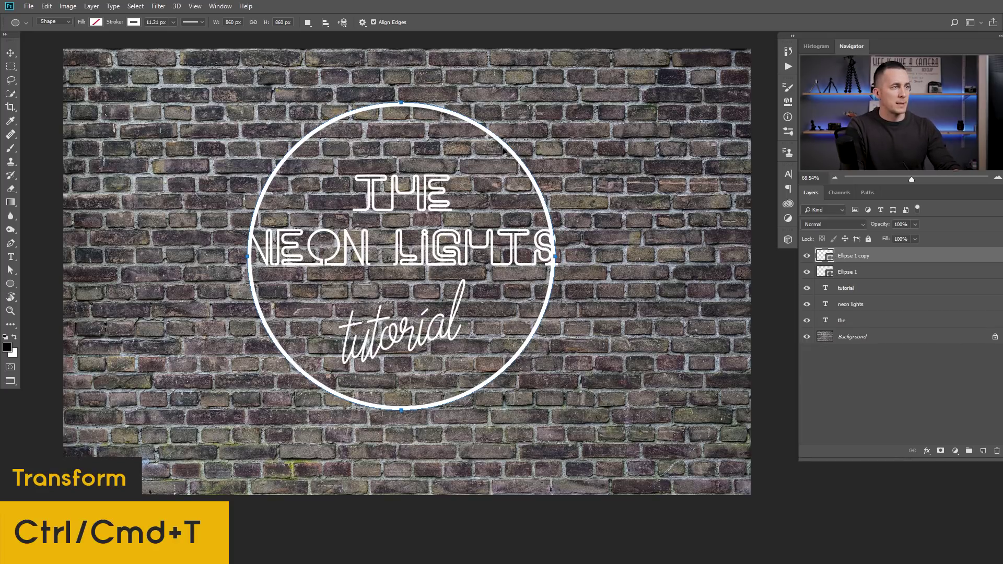
key(ctrl+t)
mouse_move(556, 101)
mouse_down()
mouse_move(539, 124)
mouse_move(575, 95)
mouse_move(546, 113)
mouse_up()
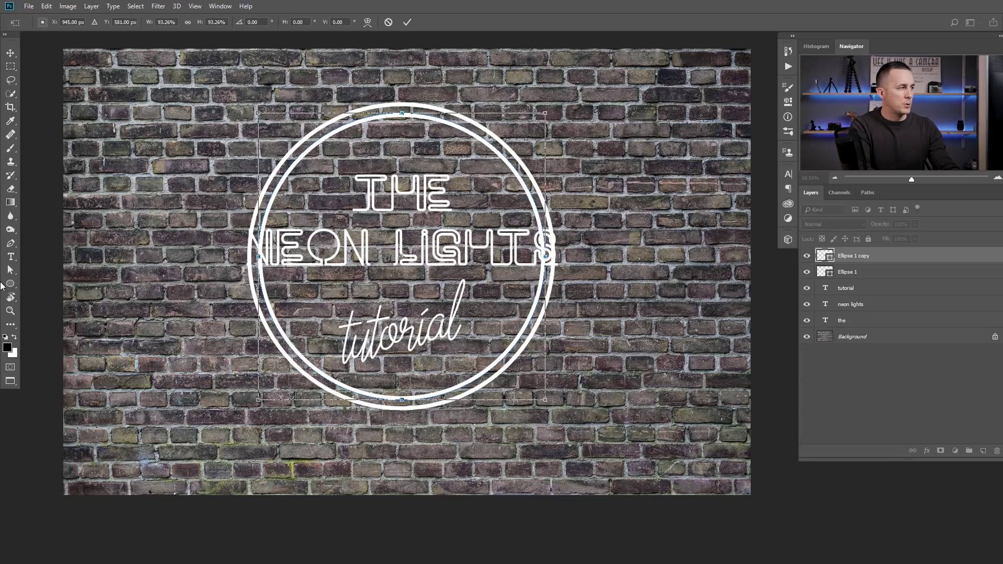
click(11, 284)
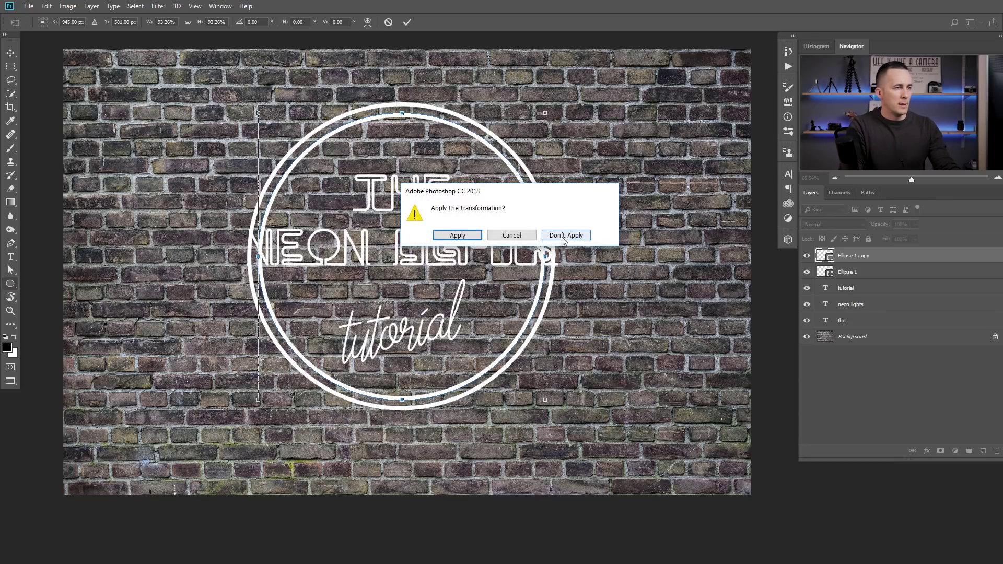
click(481, 234)
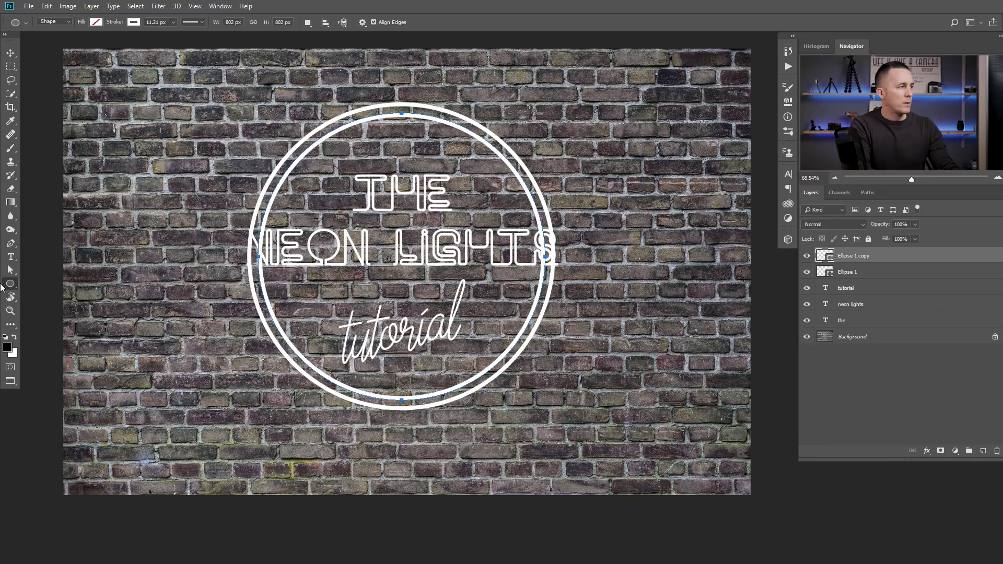
drag(117, 24, 115, 25)
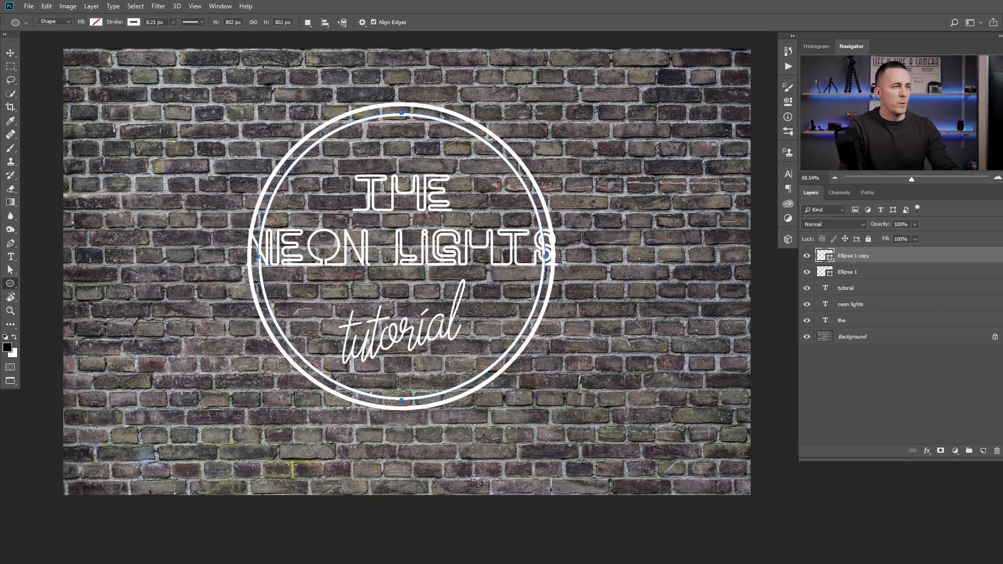
- Add a layer mask to both the inner and outer circle layers
click(940, 452)
click(860, 274)
click(941, 450)
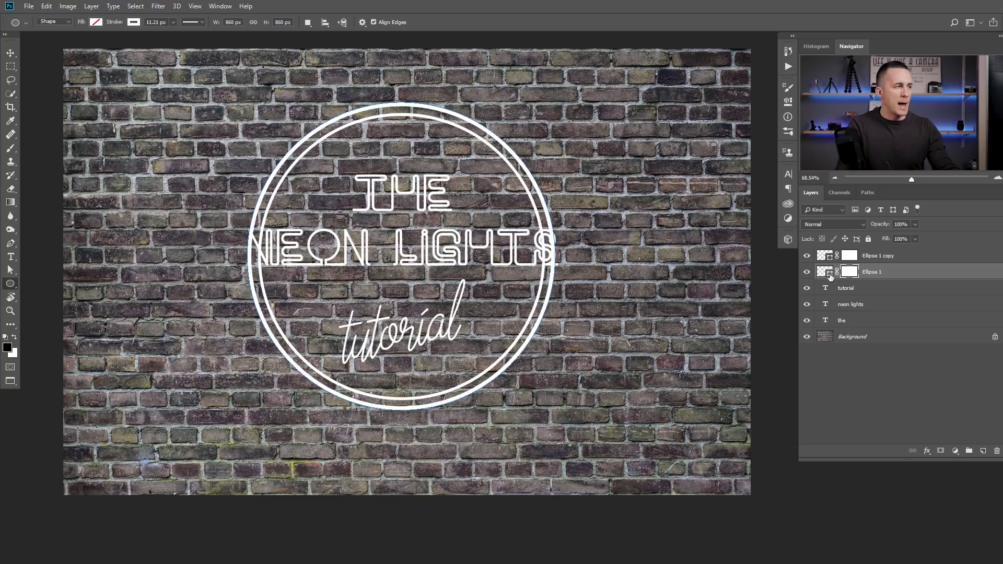
- Select a rectangle around the "neon lights" text and fill it with black on the outer circle's mask
click(11, 66)
drag(236, 222, 563, 276)
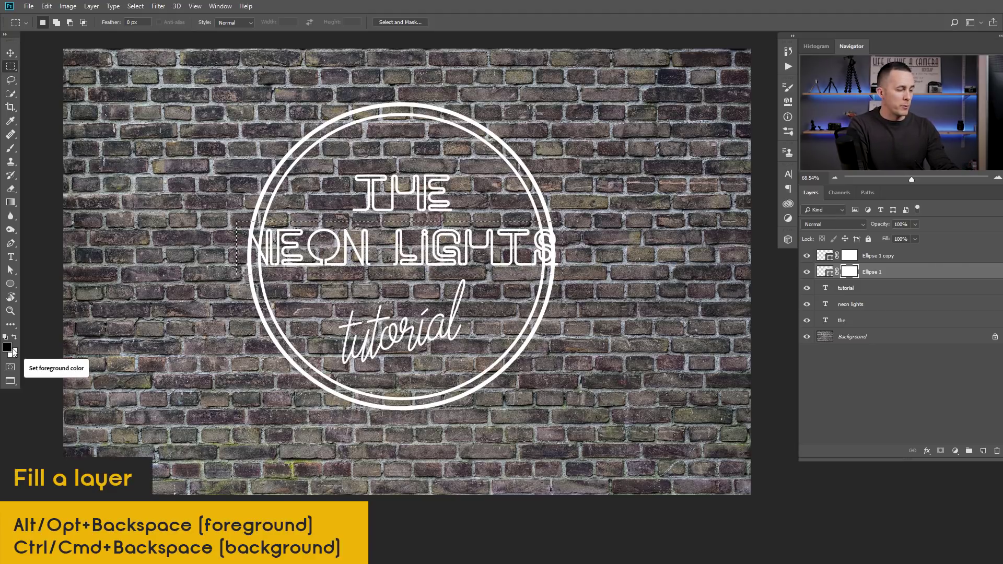
key(alt+BackSpace)
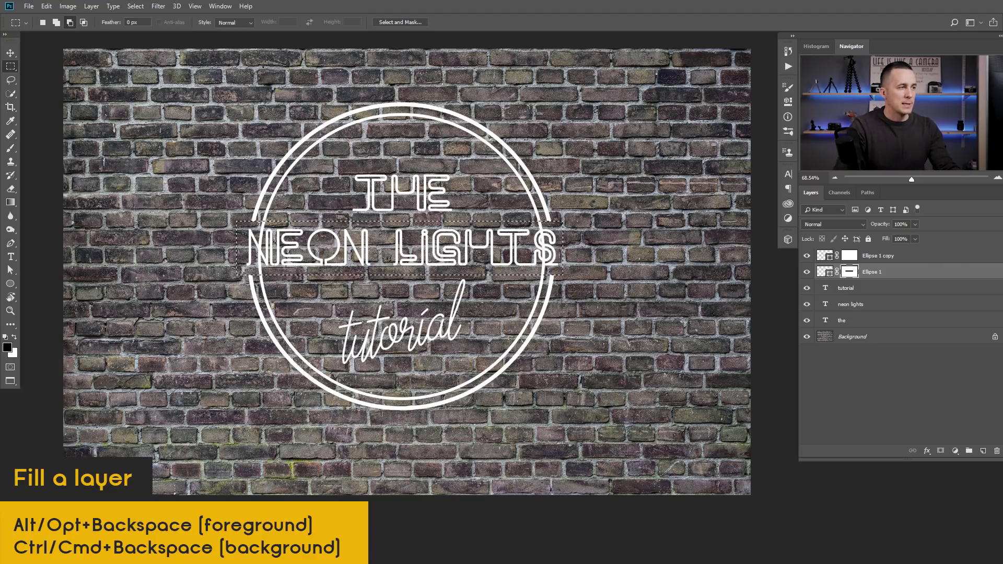
- Fill the same selected rectangle with black on the inner circle's mask and deselect it
drag(859, 258, 857, 258)
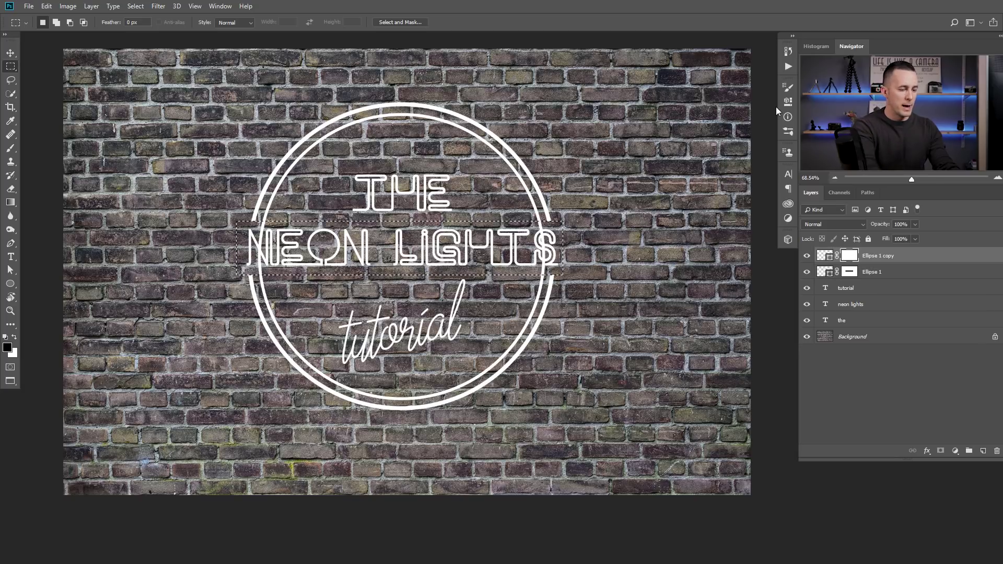
key(ctrl+d)
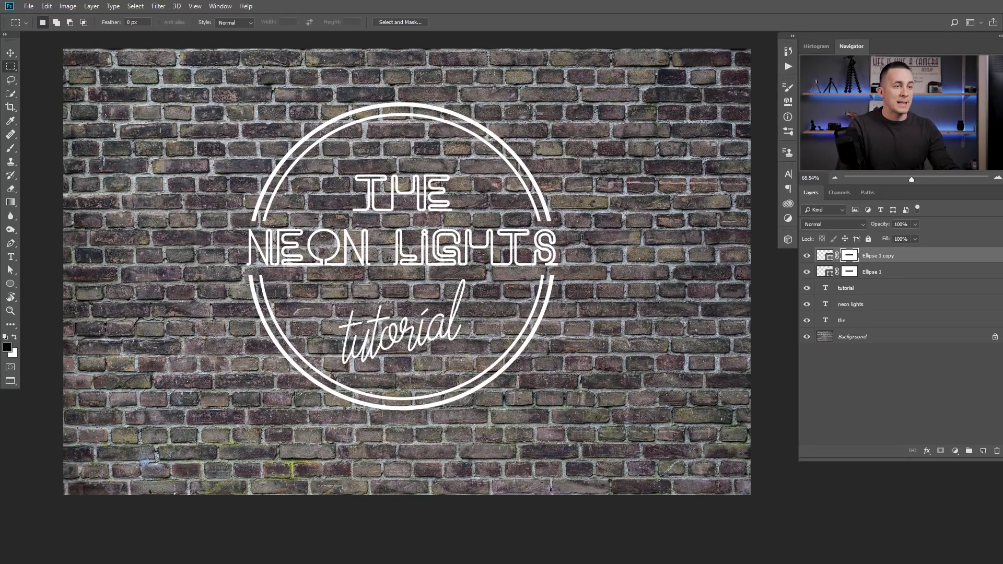
- Duplicate the Background layer and darken the copy with the Camera Raw filter: exposure -1.95, contrast -20, saturation -23
click(839, 344)
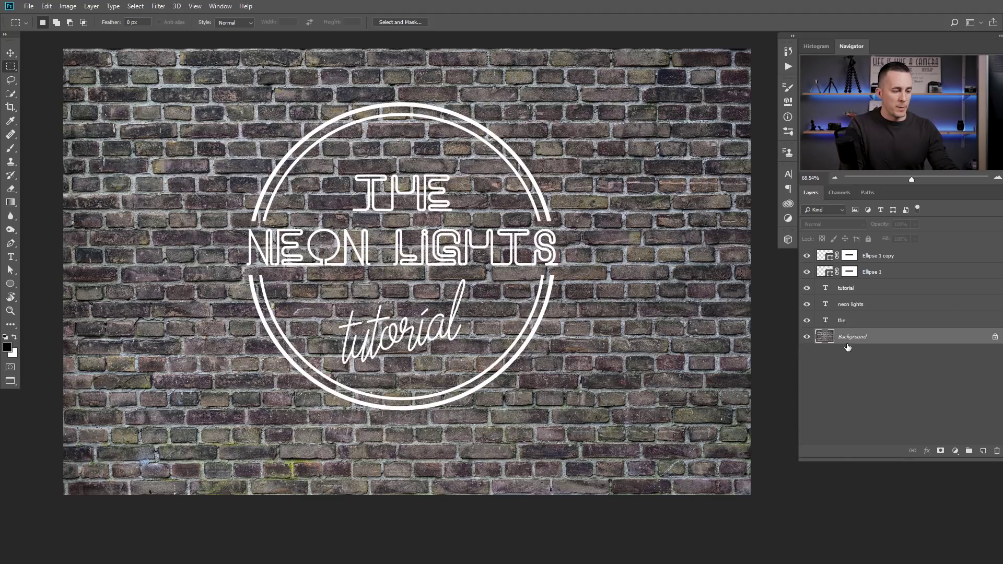
key(ctrl+j)
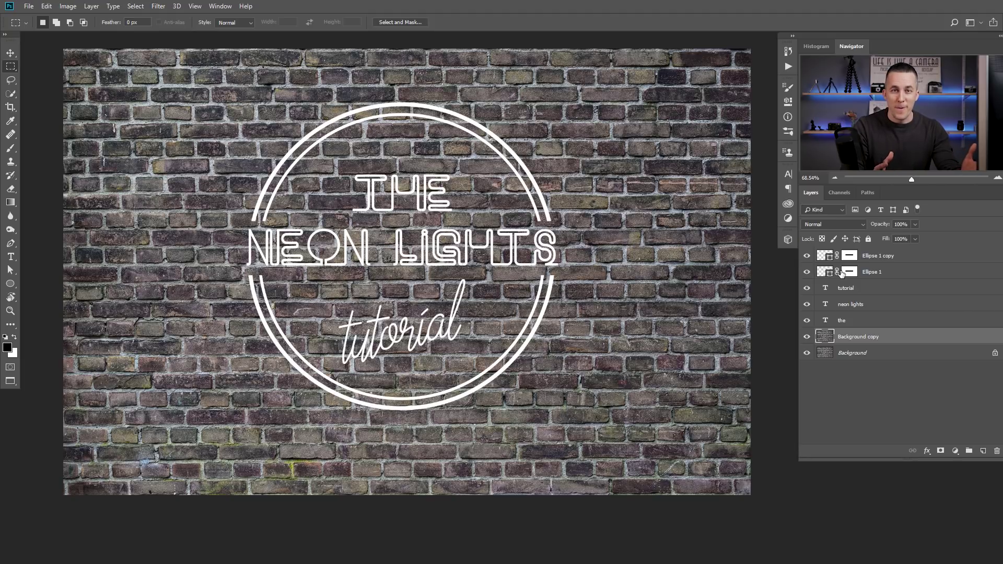
click(159, 6)
click(209, 68)
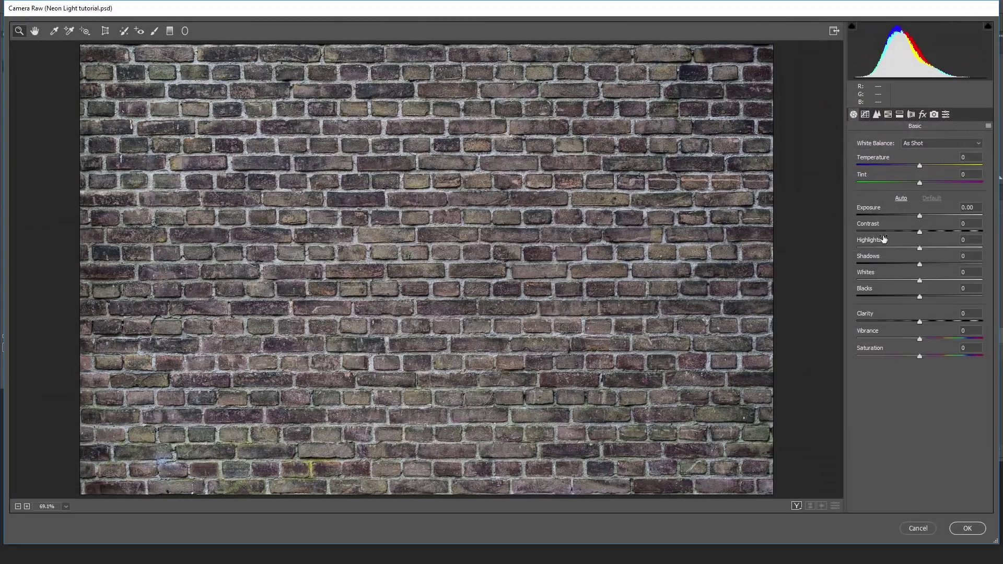
mouse_move(920, 217)
mouse_down()
mouse_move(899, 213)
mouse_move(918, 231)
mouse_move(907, 231)
mouse_up()
drag(918, 356, 905, 357)
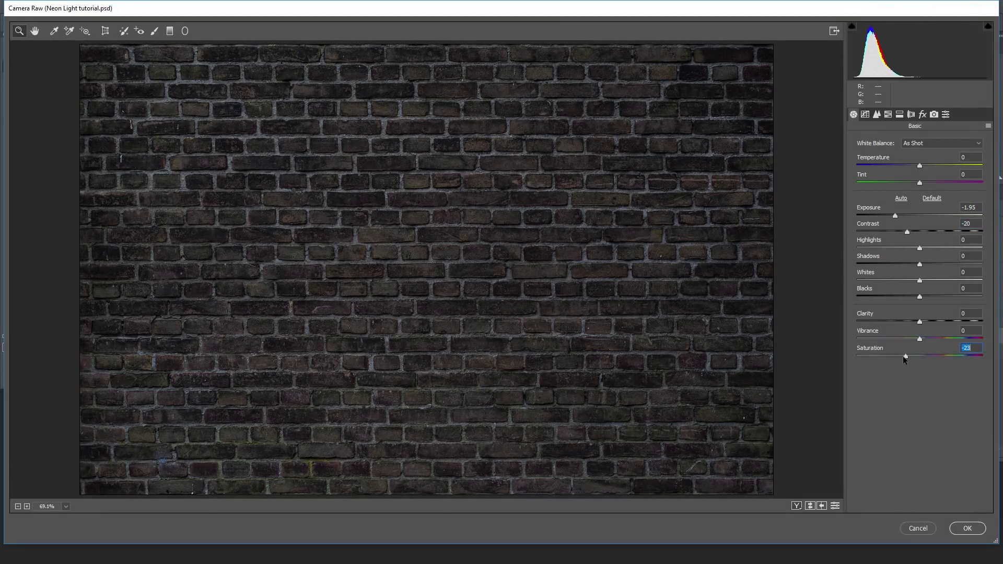
- Add a post-crop vignette with amount -46 and midpoint 46, and slightly increase its feather
click(923, 115)
mouse_move(908, 289)
mouse_down()
mouse_move(889, 287)
mouse_move(914, 305)
mouse_up()
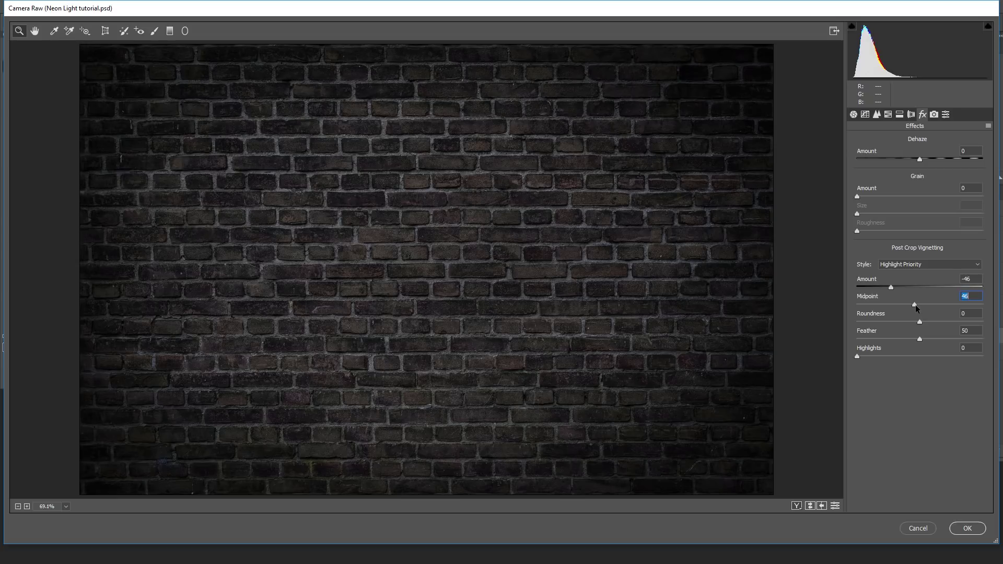
drag(920, 339, 926, 338)
- Set highlights to -9 and exposure to -2.15, and apply the Camera Raw filter to the brick wall copy
click(854, 114)
drag(920, 249, 914, 248)
drag(895, 214, 892, 215)
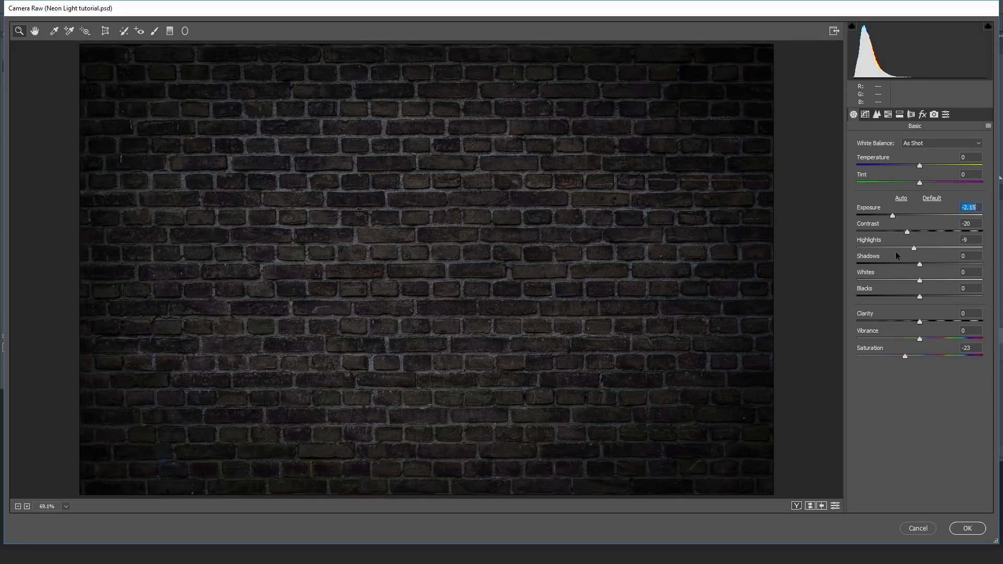
click(968, 528)
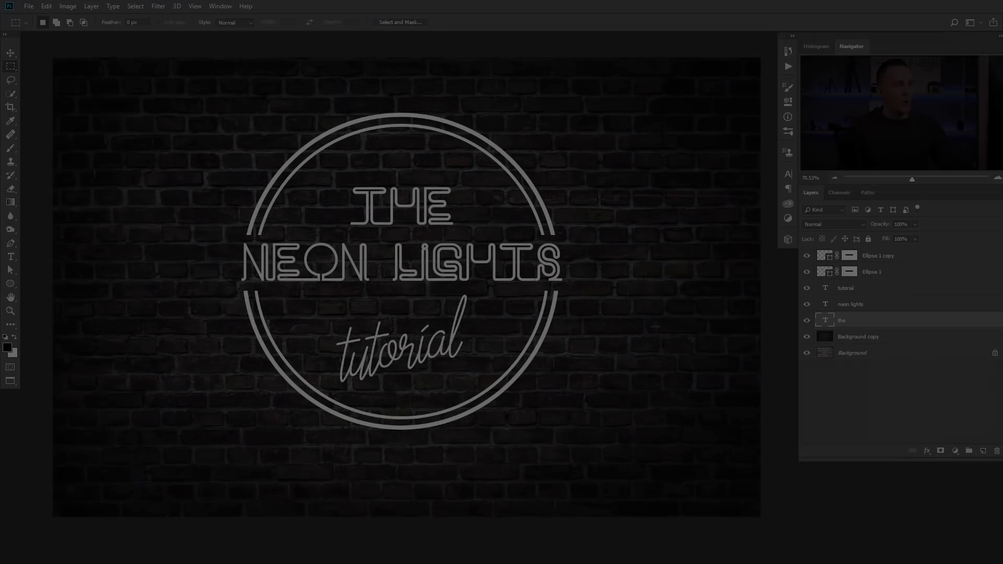
- Open the layer style of the "the" text layer and enable Inner Glow with its settings shown
scroll(412, 212, up, 5)
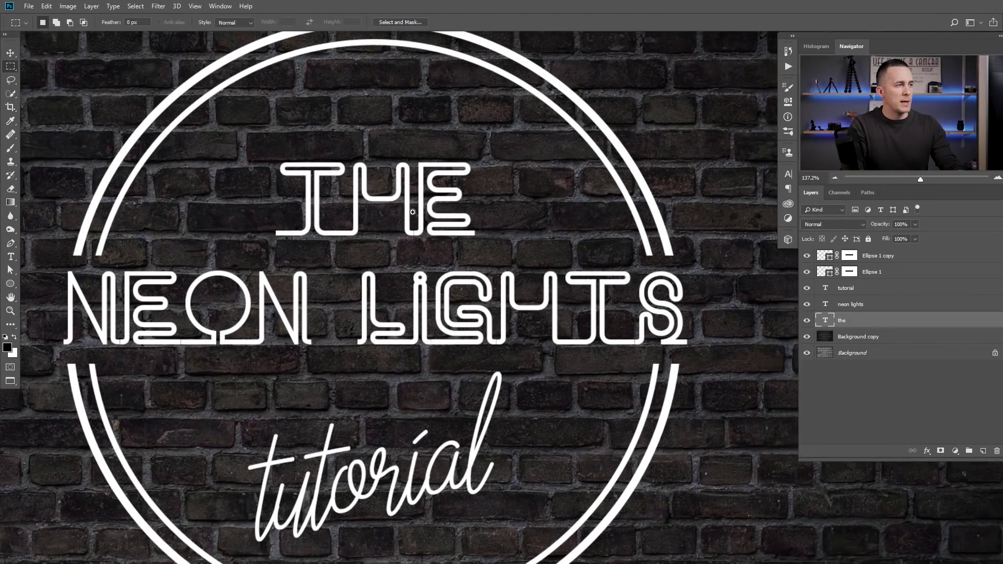
scroll(413, 213, up, 3)
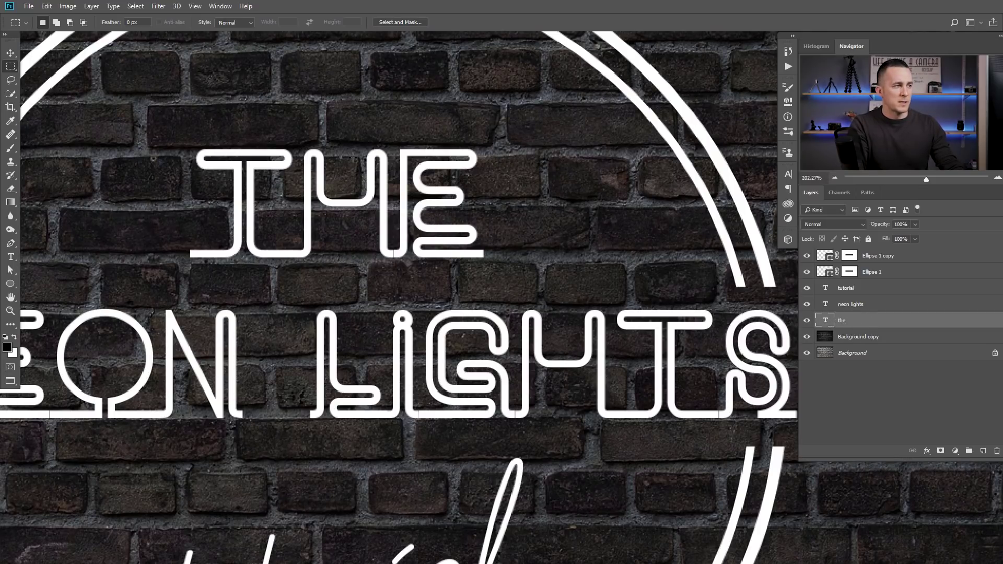
double_click(874, 324)
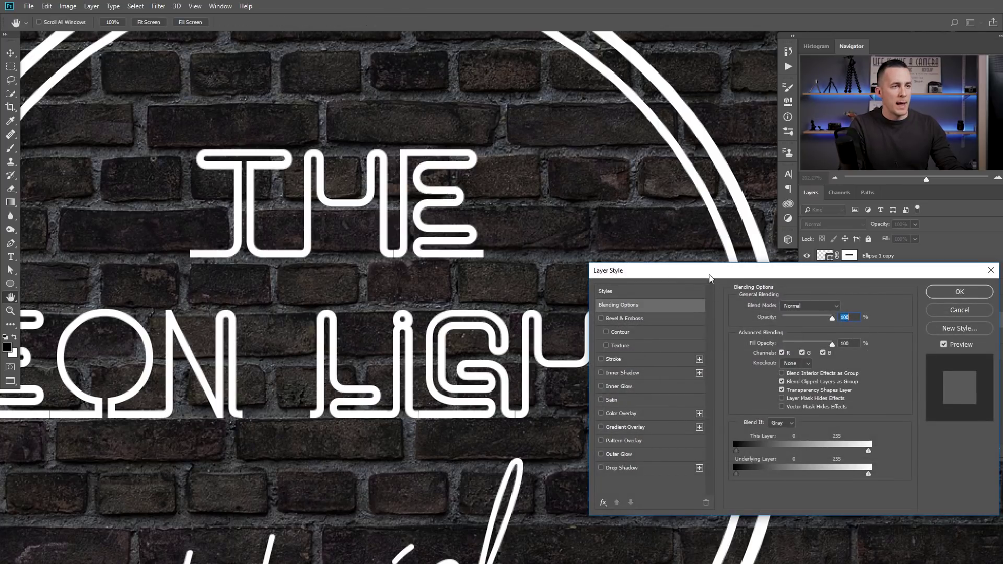
drag(709, 277, 609, 283)
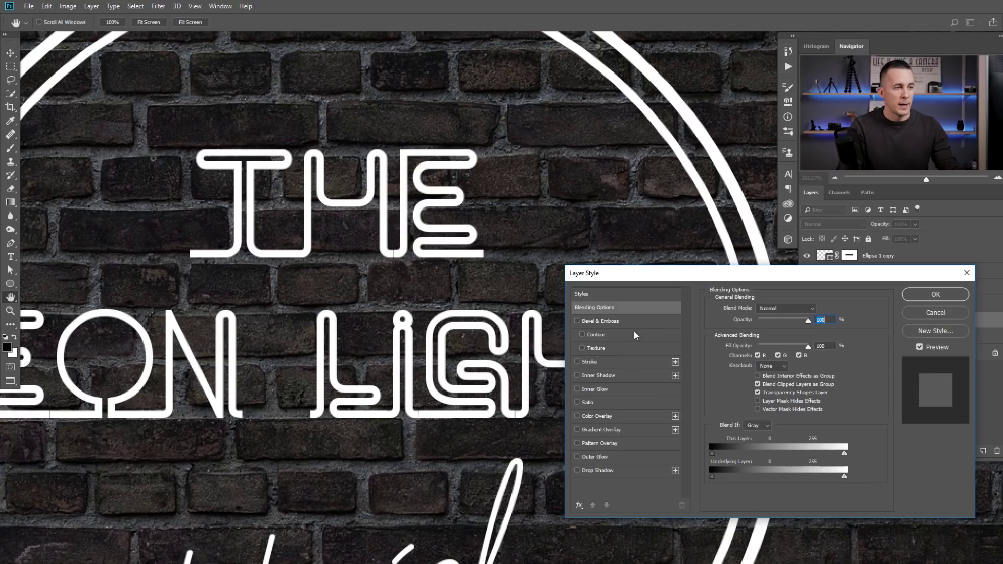
click(578, 389)
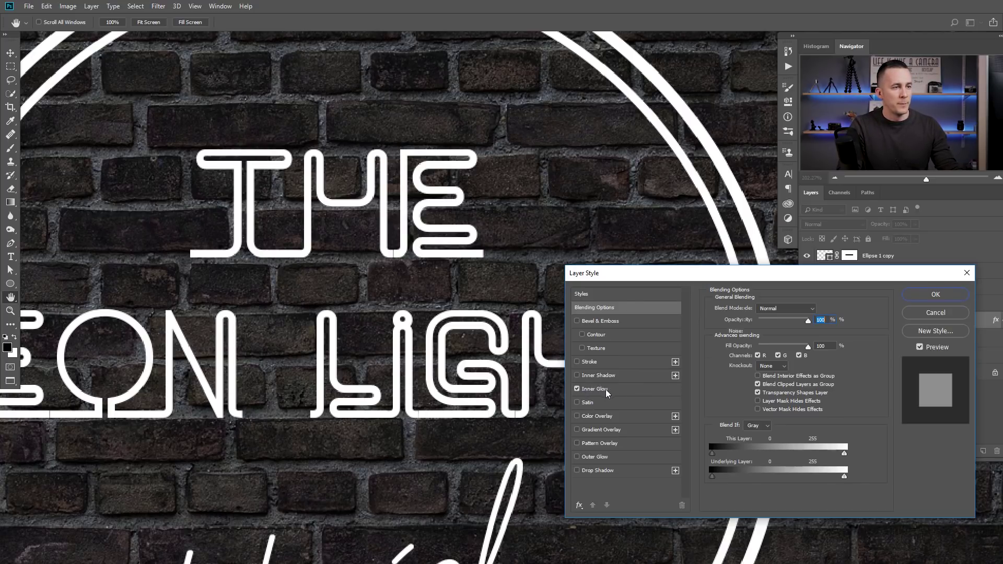
click(606, 389)
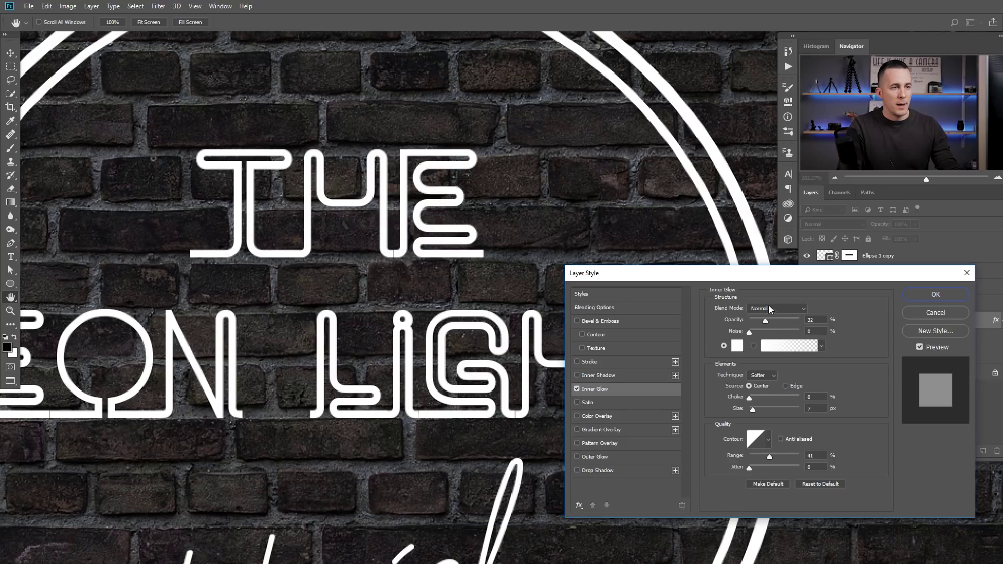
- Set the inner glow's opacity to 100% and its colour to the light blue 00aeff
drag(764, 320, 775, 324)
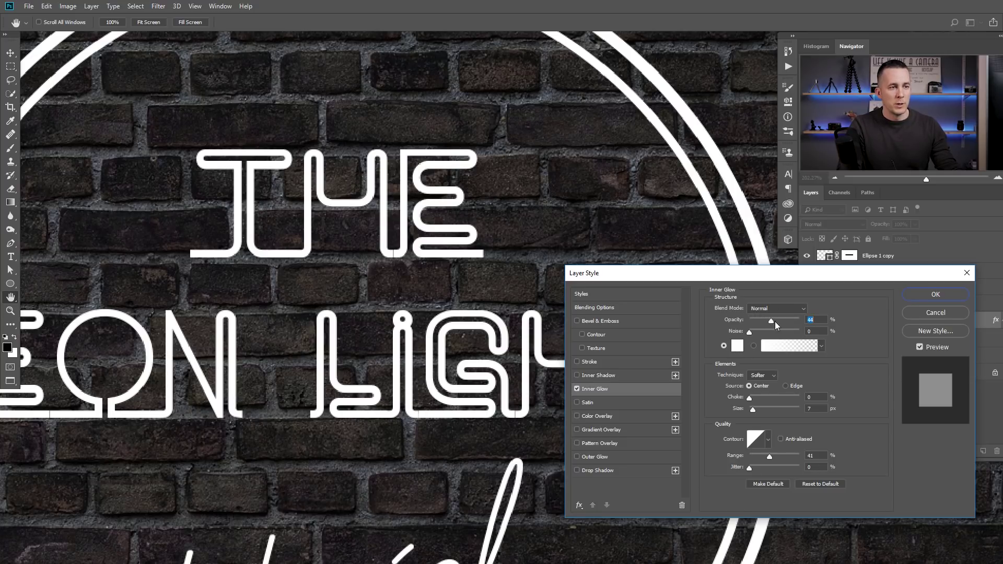
click(737, 345)
click(812, 271)
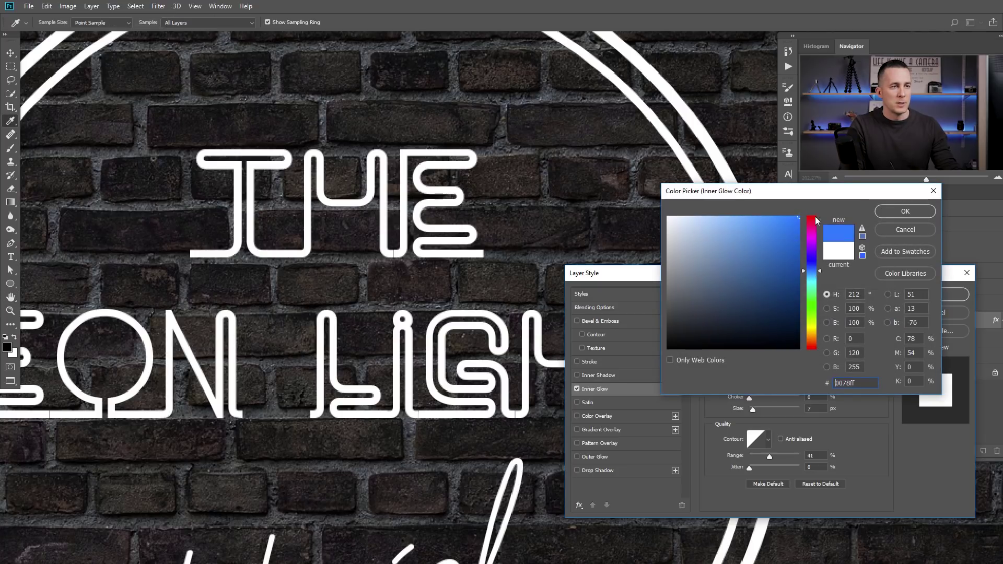
drag(810, 272, 812, 274)
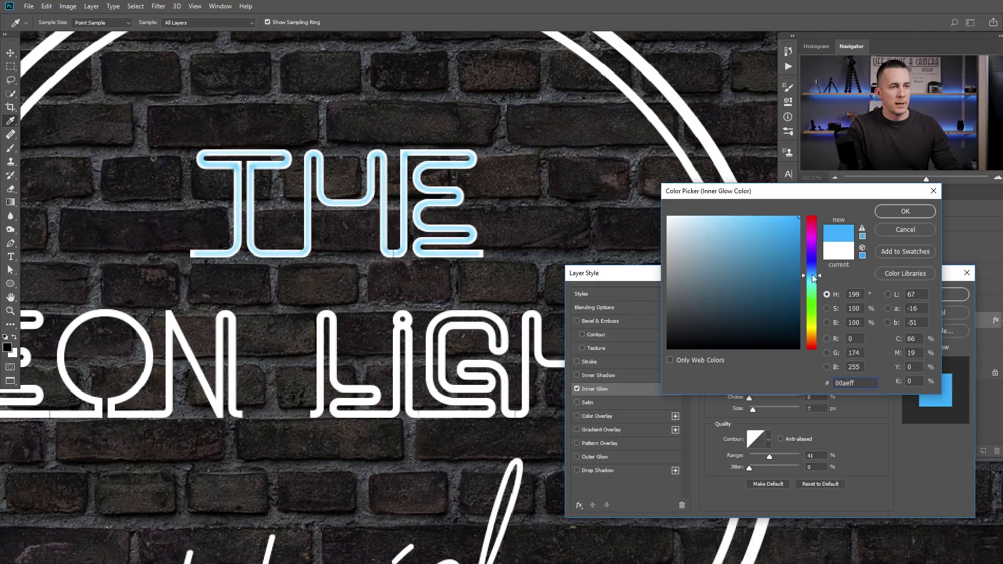
click(906, 212)
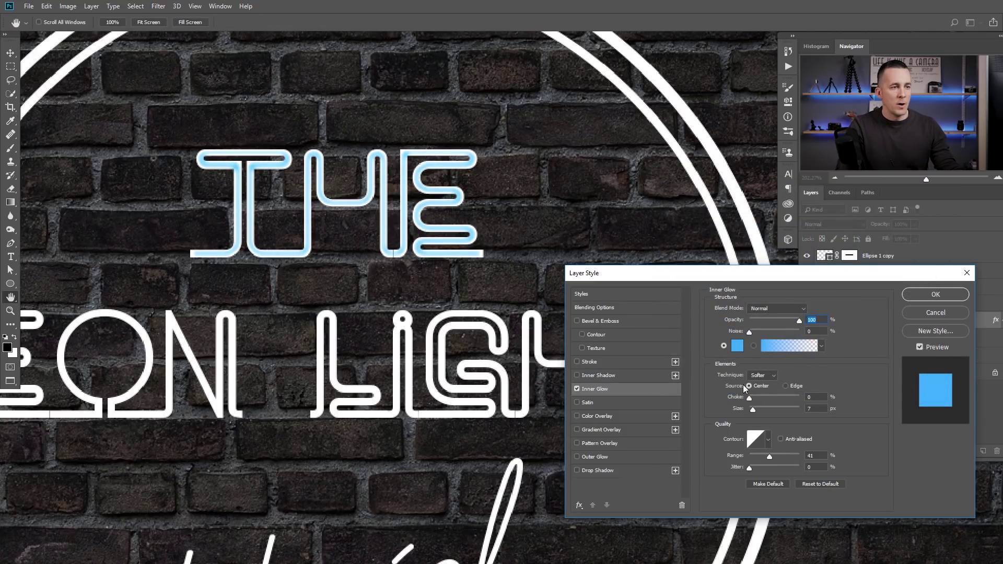
- Set the inner glow's source to Edge, choke to 8%, size to 4 px and range to 43%
click(786, 386)
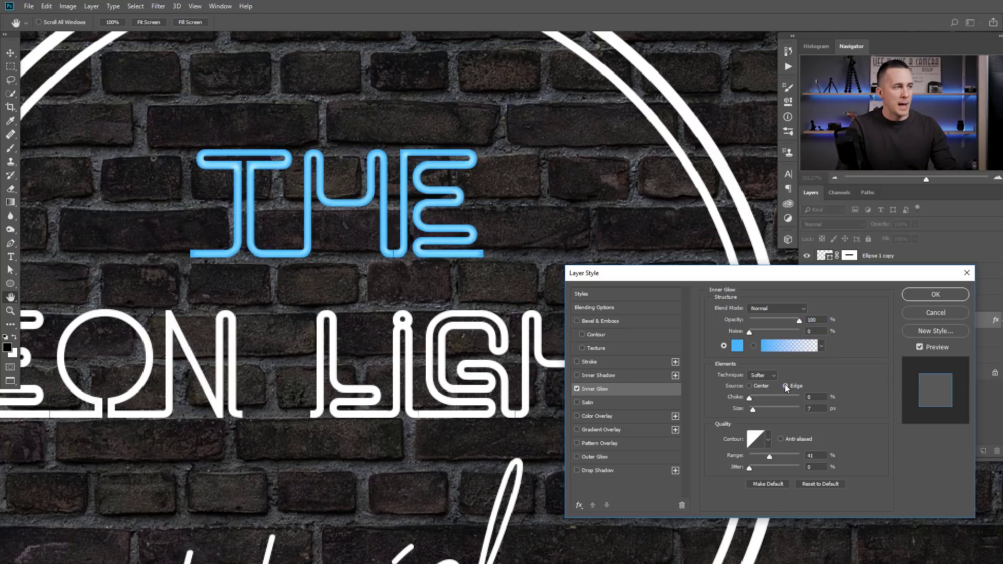
click(749, 387)
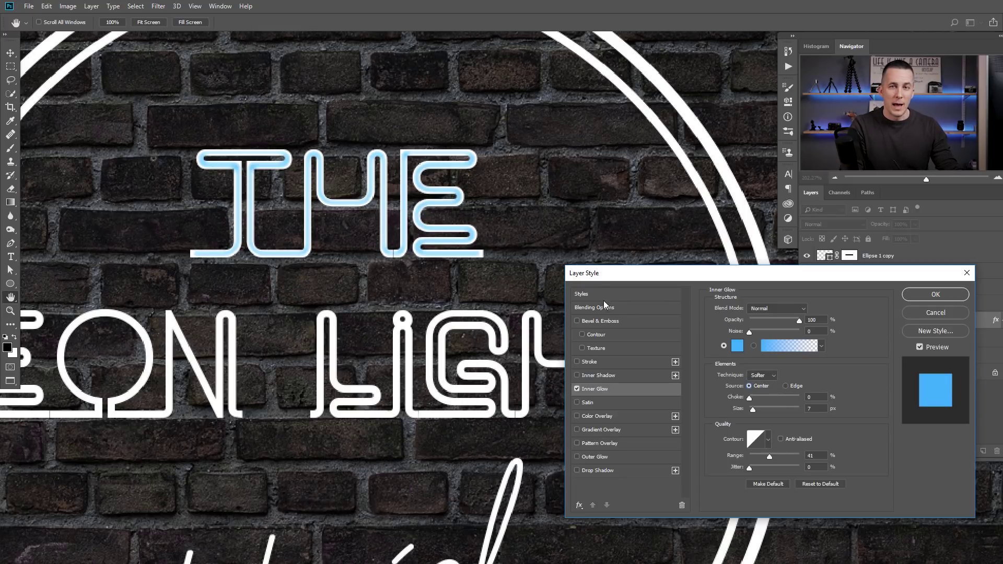
click(786, 386)
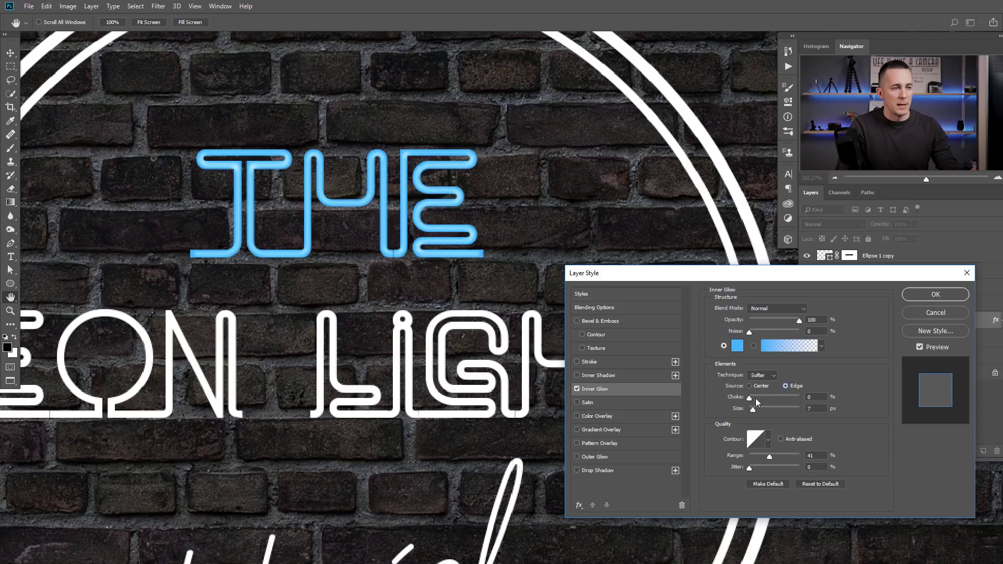
mouse_move(749, 401)
mouse_down()
mouse_move(760, 400)
mouse_move(749, 401)
mouse_move(760, 411)
mouse_move(750, 409)
mouse_up()
key(Up)
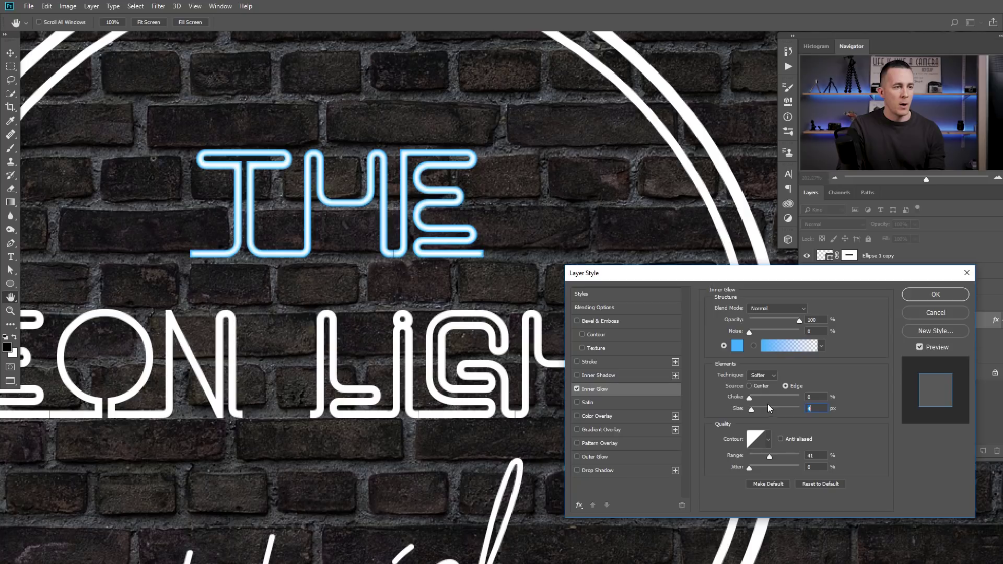
drag(752, 397, 754, 397)
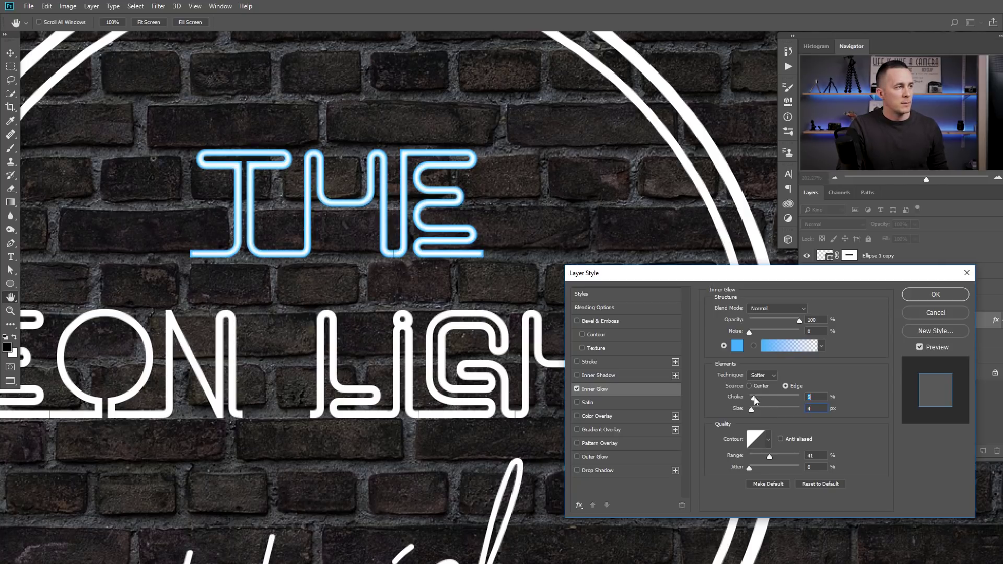
mouse_move(770, 454)
mouse_down()
mouse_move(786, 455)
mouse_move(772, 460)
mouse_up()
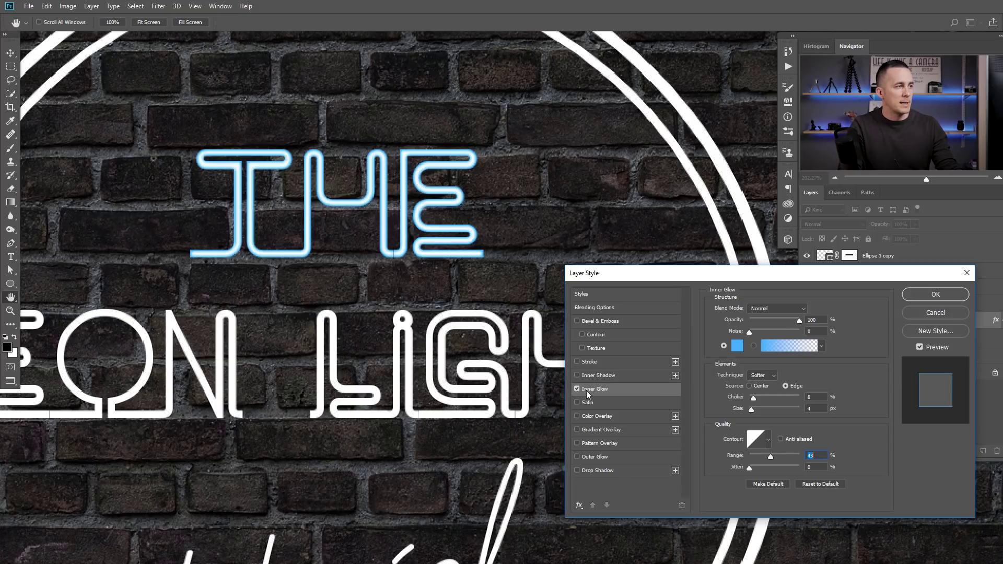
- Copy the inner glow's colour code, enable Outer Glow on the text and give it the same colour, 00aeff
click(738, 345)
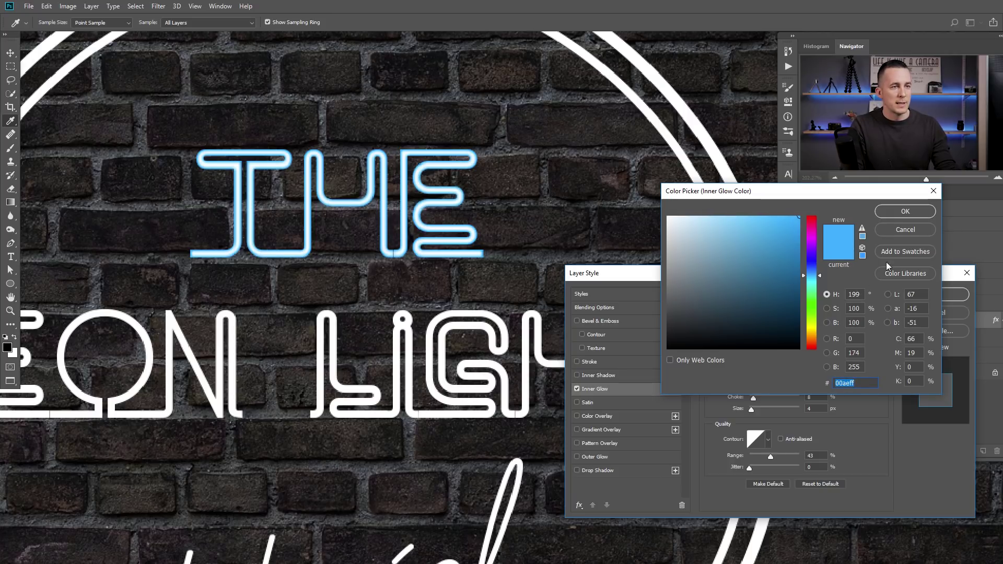
click(909, 215)
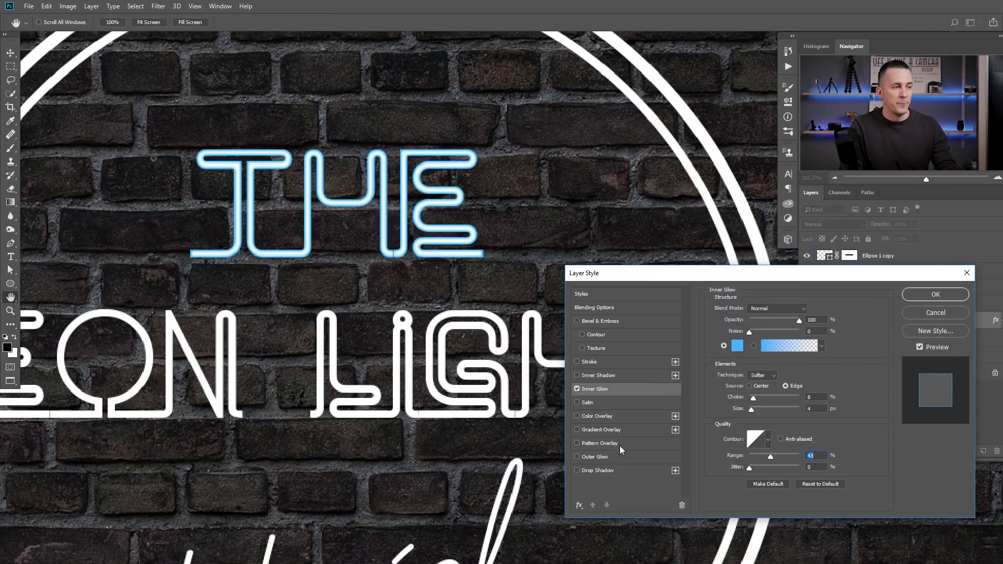
click(595, 456)
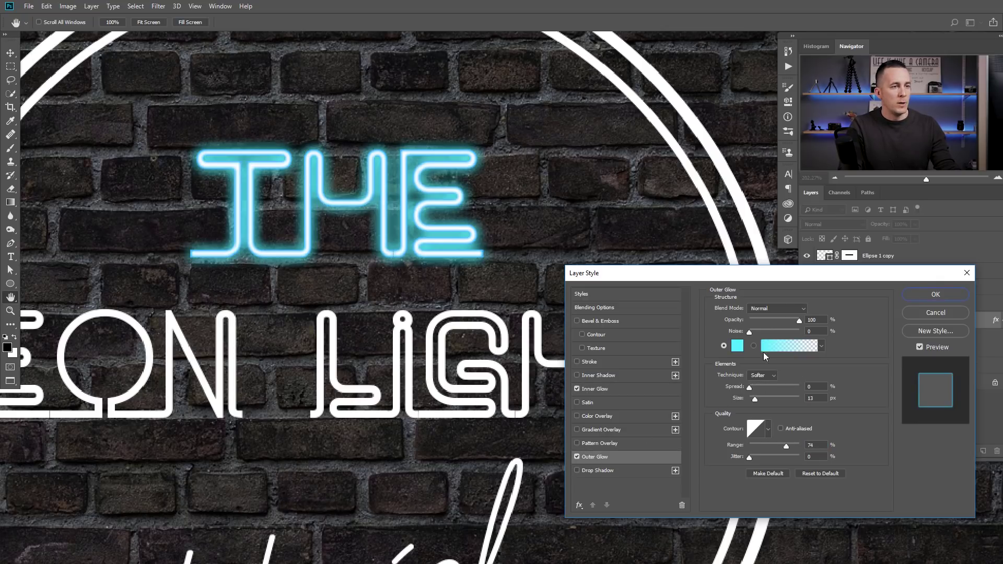
click(738, 346)
text(00aeff)
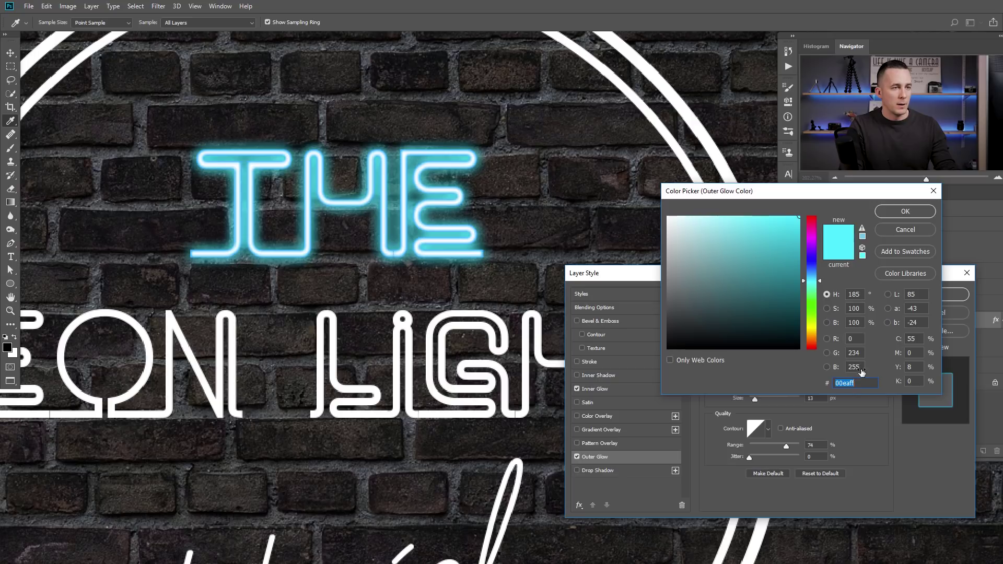
click(905, 219)
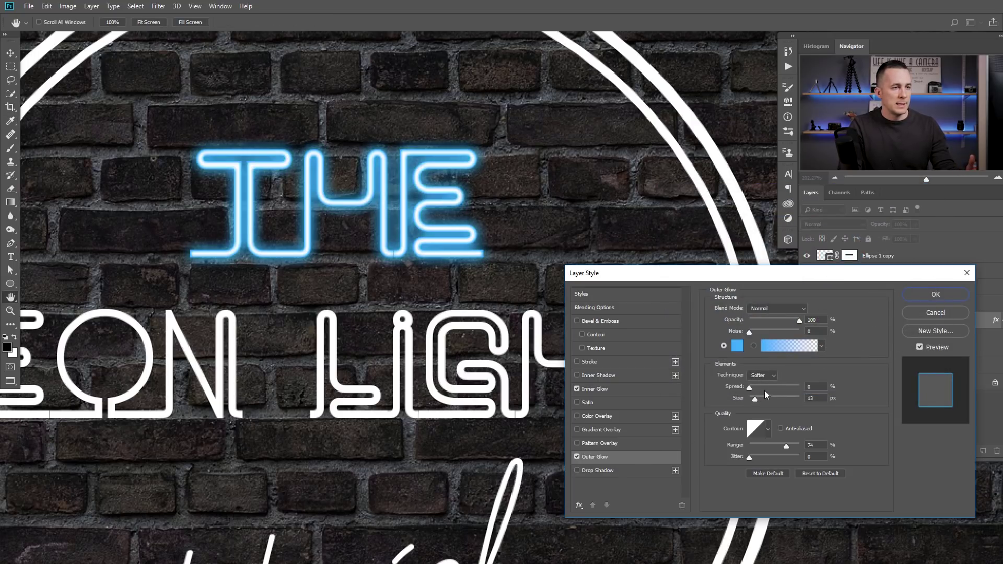
- Try a wider outer glow with a size of about 38 px and check it against the whole sign
drag(752, 399, 766, 400)
drag(754, 400, 760, 400)
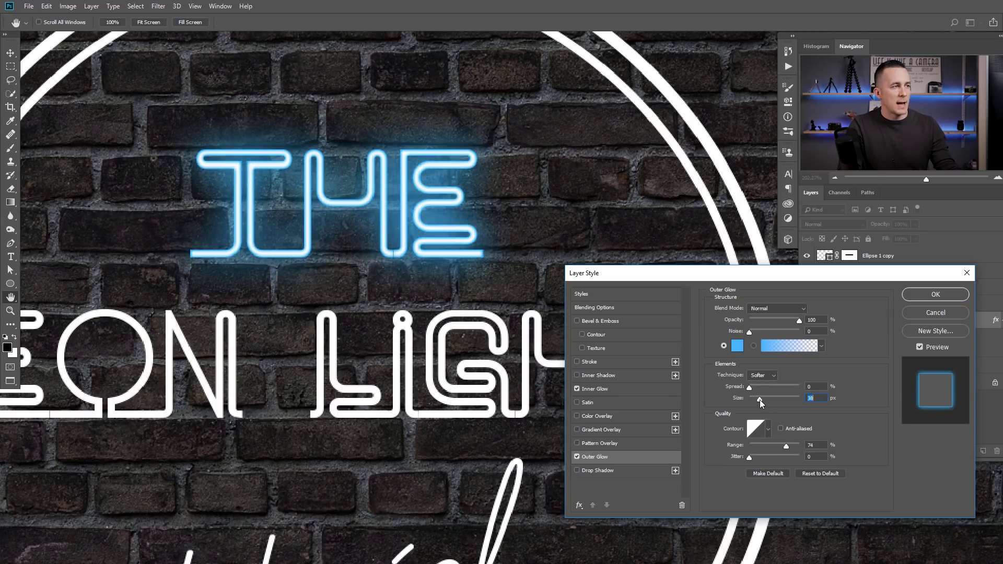
key(ctrl+0)
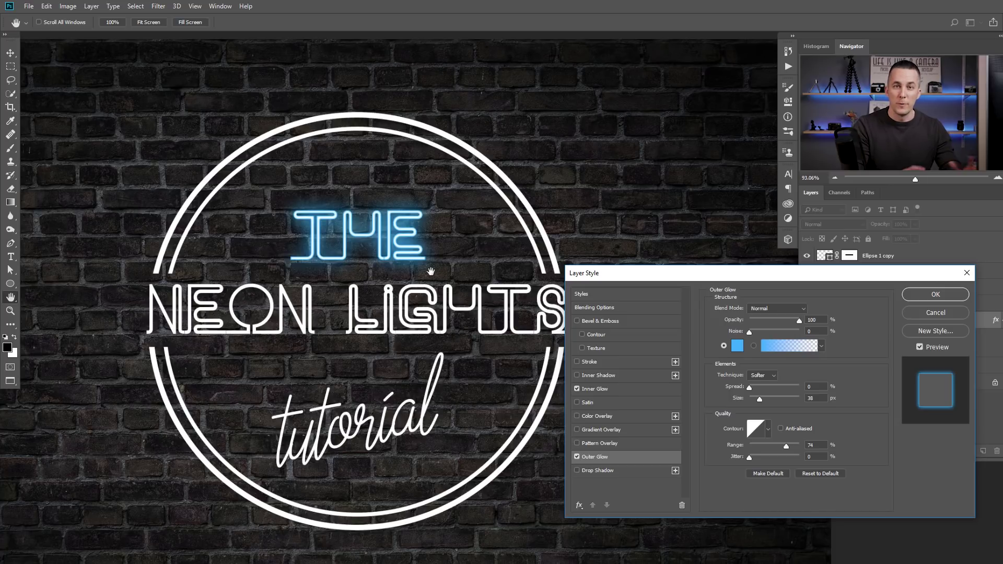
drag(340, 231, 391, 239)
- Set the outer glow's size to 15 px and its range to 70%
drag(759, 399, 754, 400)
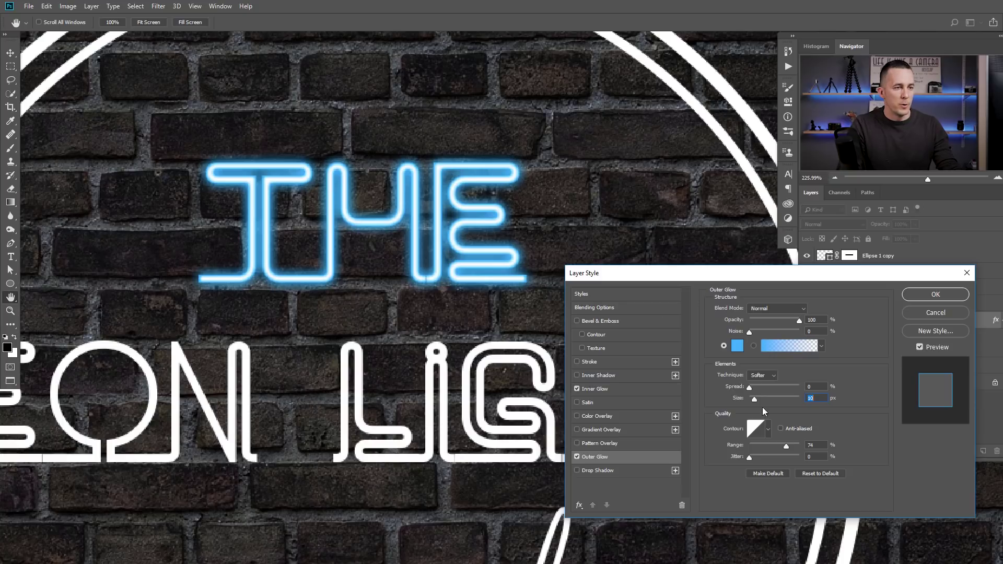
mouse_move(787, 446)
mouse_down()
mouse_move(758, 448)
mouse_move(785, 447)
mouse_up()
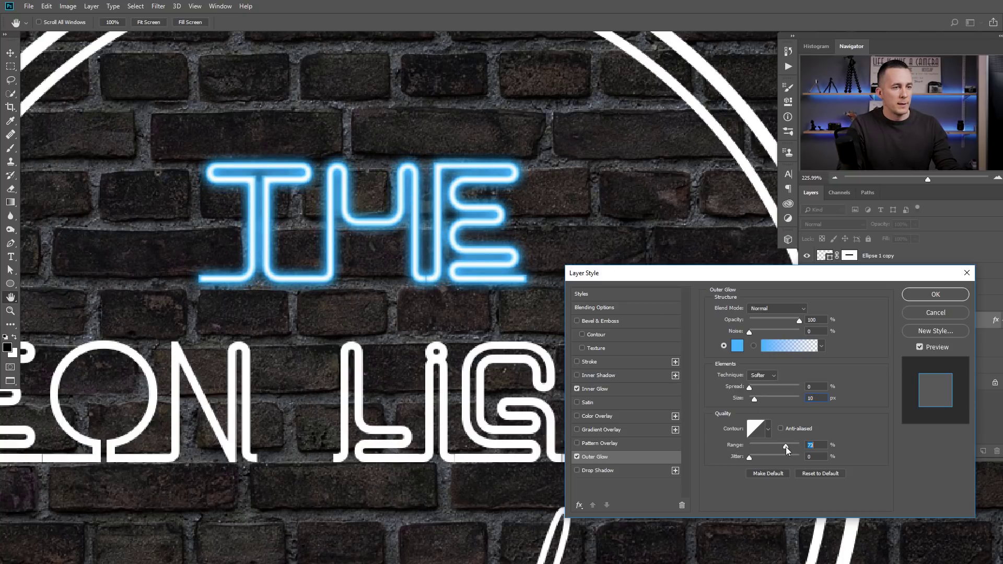
drag(749, 388, 758, 401)
drag(433, 340, 404, 251)
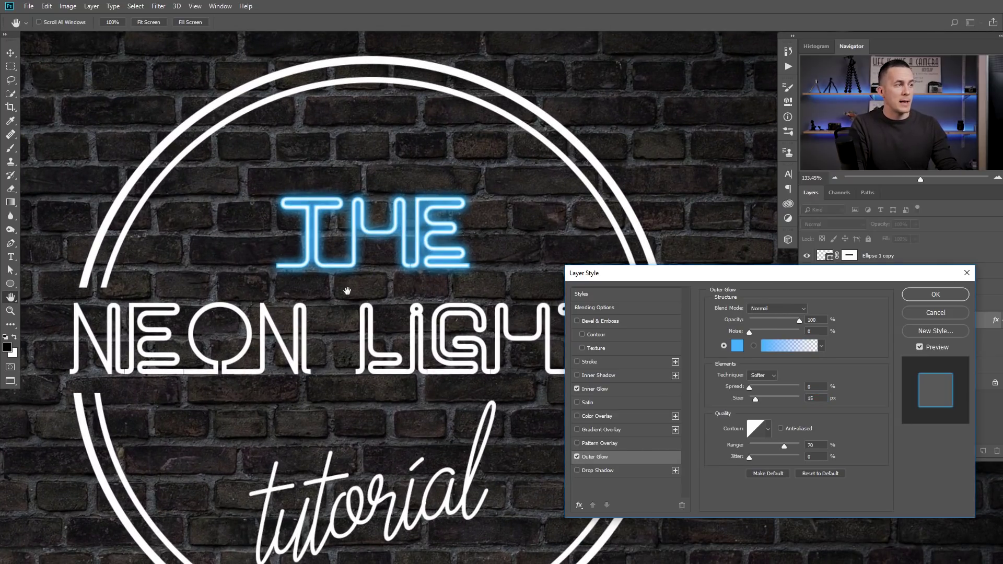
- Enable Drop Shadow on the "the" text and apply the layer style
drag(370, 230, 389, 216)
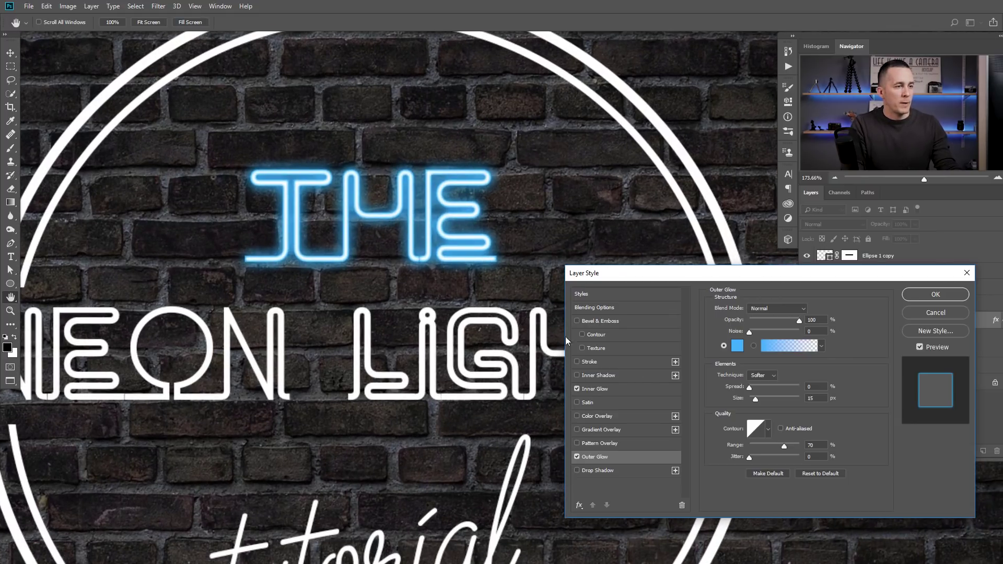
click(599, 469)
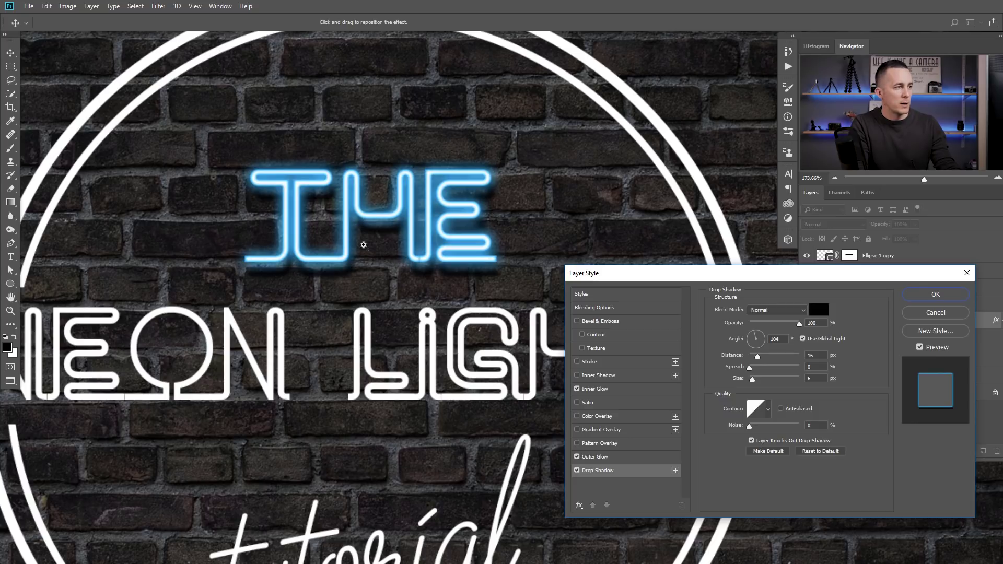
key(Return)
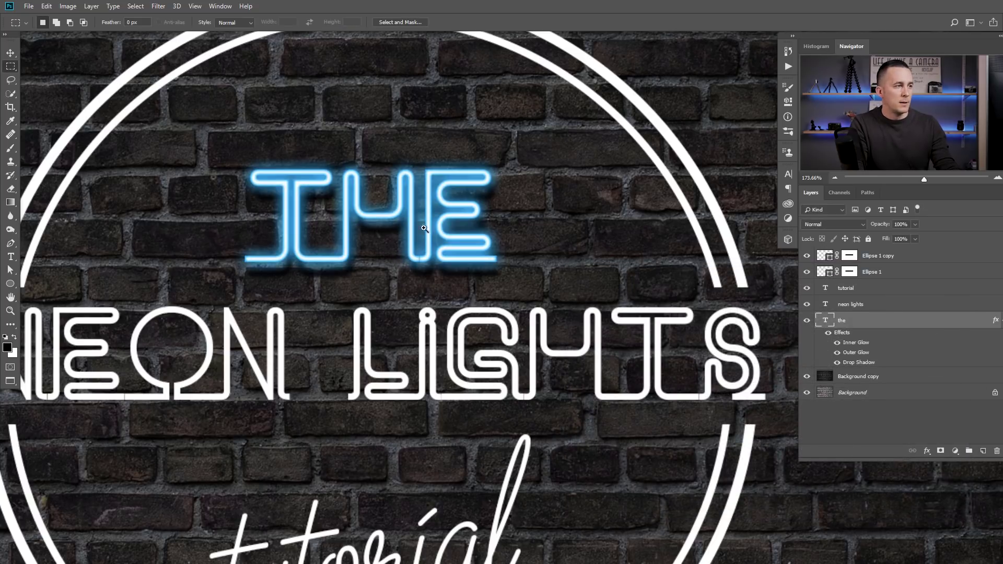
- Reopen the effects of the "the" text and set the drop shadow's colour to 00aeff
click(424, 228)
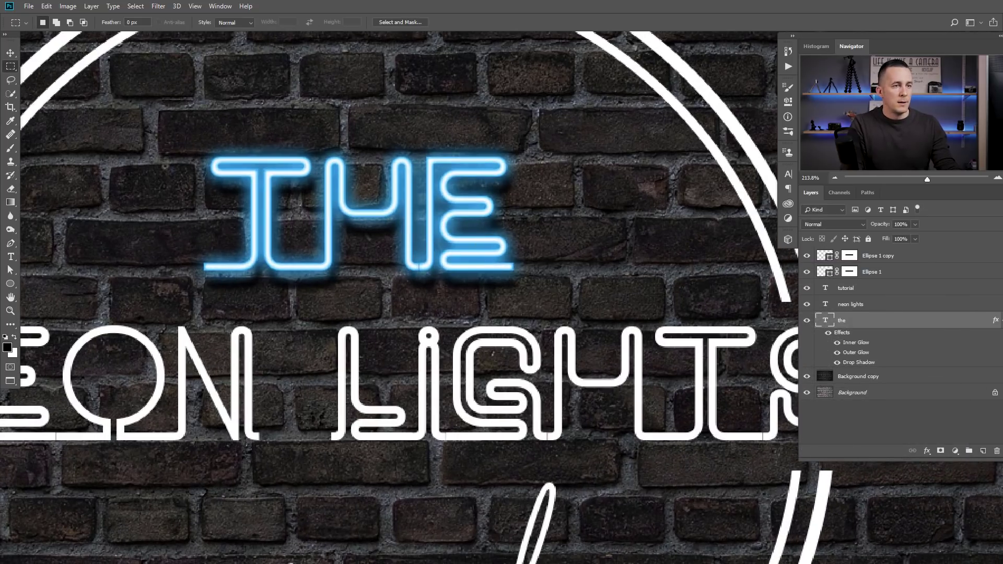
double_click(833, 335)
click(598, 471)
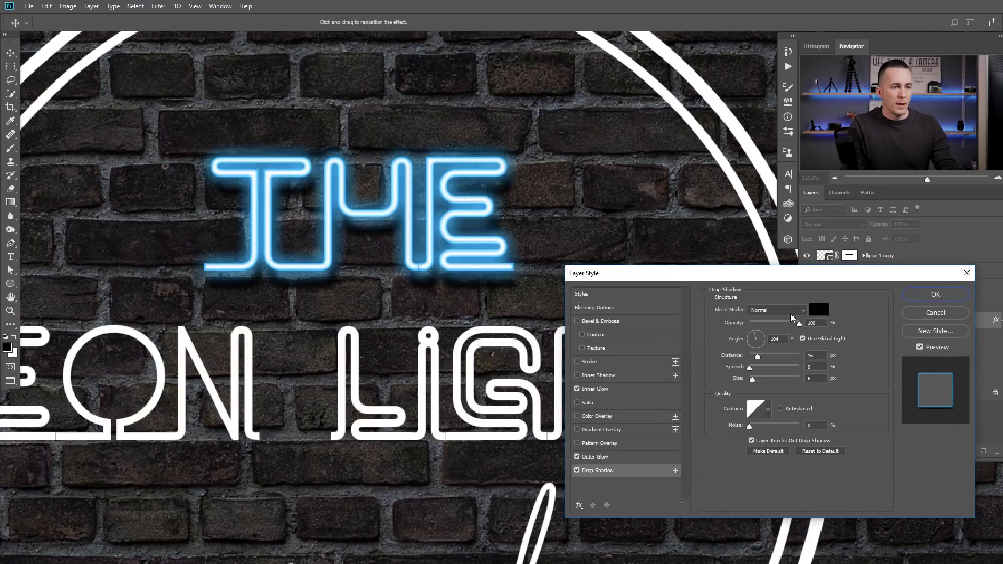
click(820, 314)
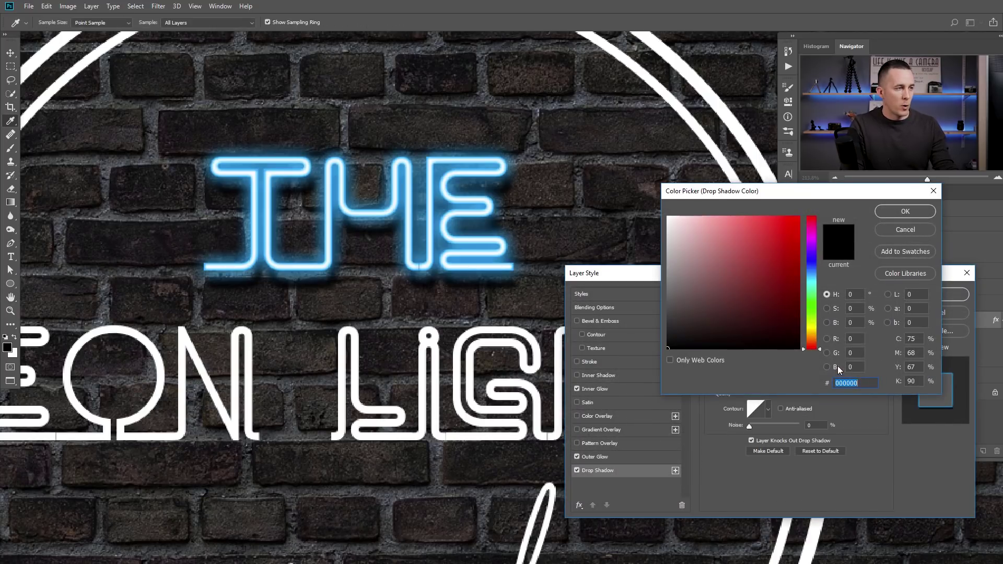
text(00aeff)
click(903, 214)
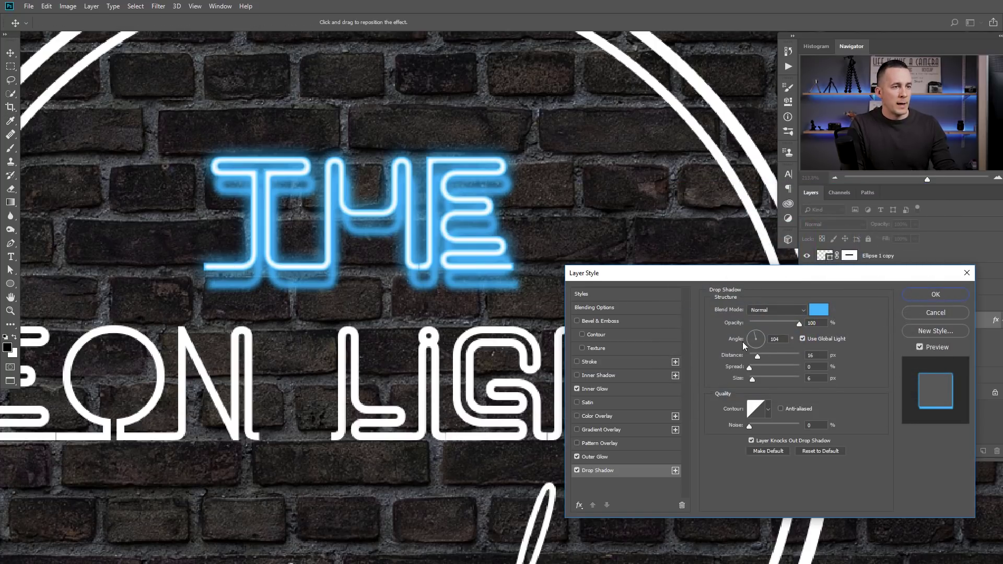
- Set the drop shadow's distance to 0 px, spread to 2% and size to about 117 px
mouse_move(755, 357)
mouse_down()
mouse_move(745, 357)
mouse_move(757, 357)
mouse_move(746, 358)
mouse_move(759, 380)
mouse_move(774, 378)
mouse_move(755, 368)
mouse_move(778, 378)
mouse_move(751, 369)
mouse_up()
key(Down)
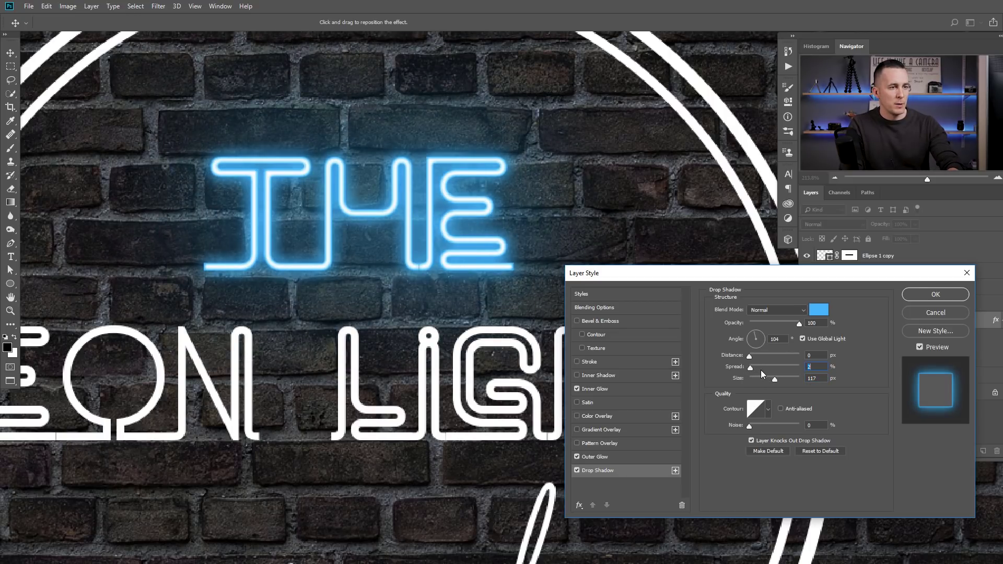
key(Up)
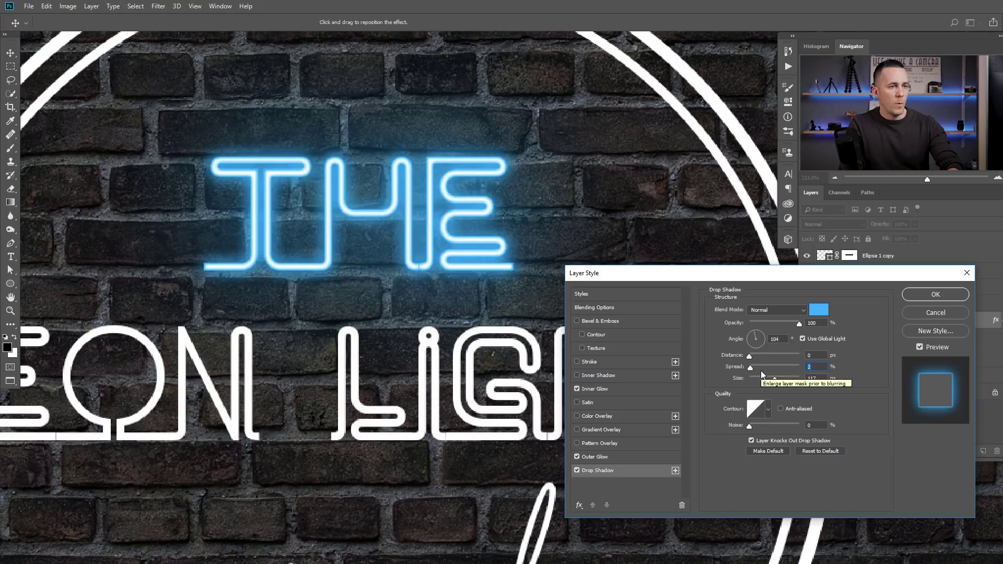
- Try the drop shadow at 64% opacity with a 98 px size, and at full opacity with a 122 px size
scroll(416, 289, down, 3)
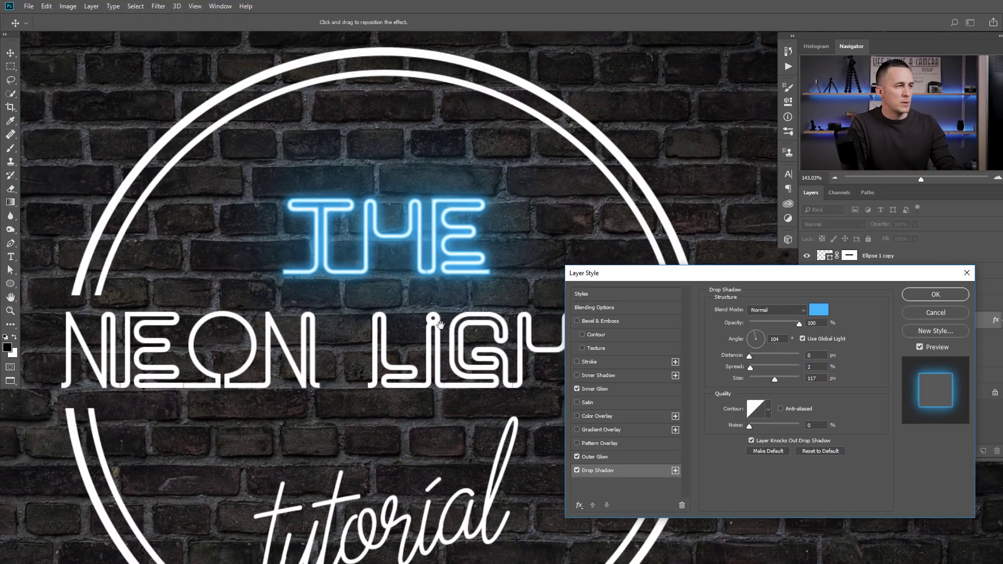
drag(418, 291, 370, 247)
scroll(365, 243, down, 2)
drag(776, 379, 774, 381)
click(798, 323)
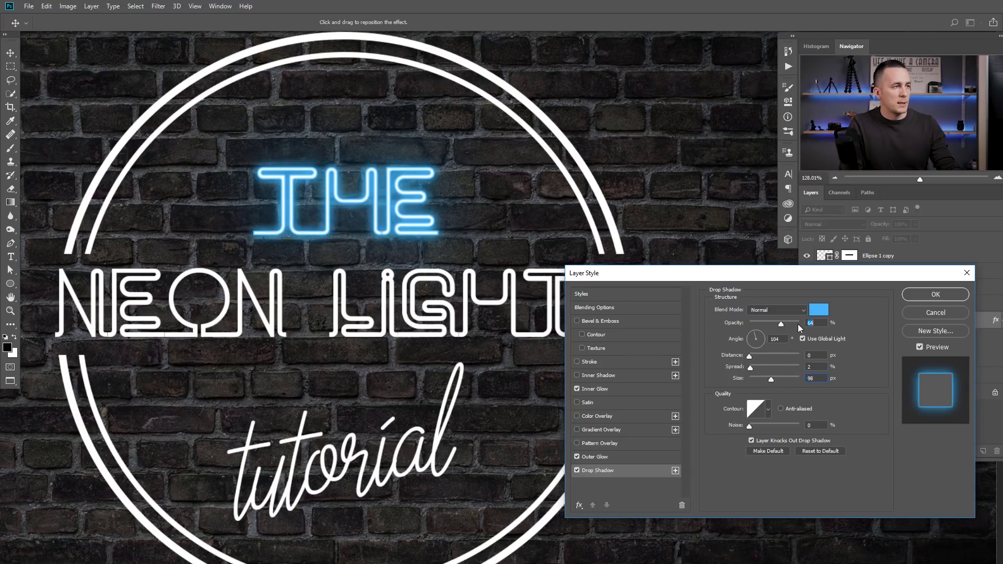
drag(775, 379, 776, 380)
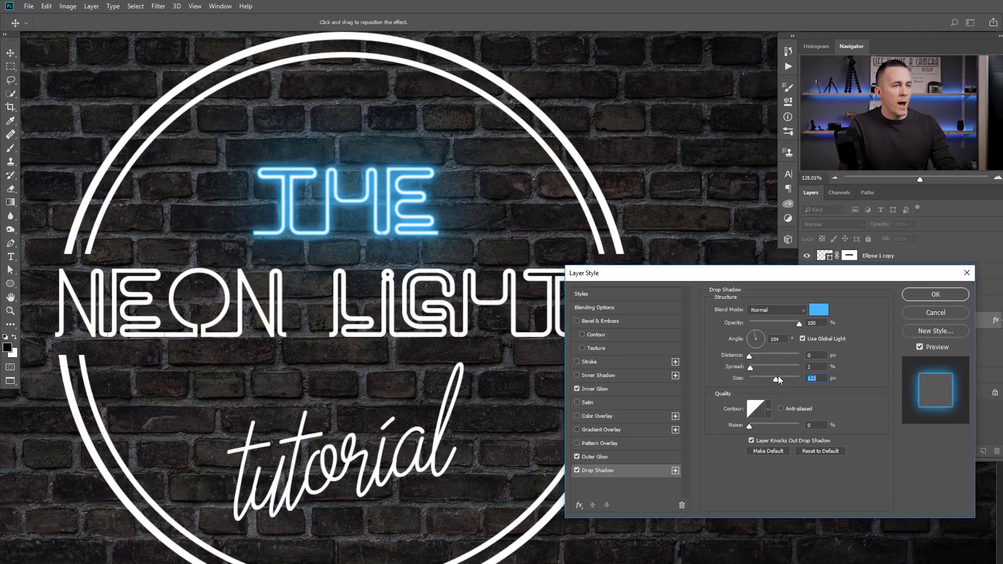
- Change the drop shadow's blend mode to Color Dodge and reduce its size to about 68 px
click(770, 311)
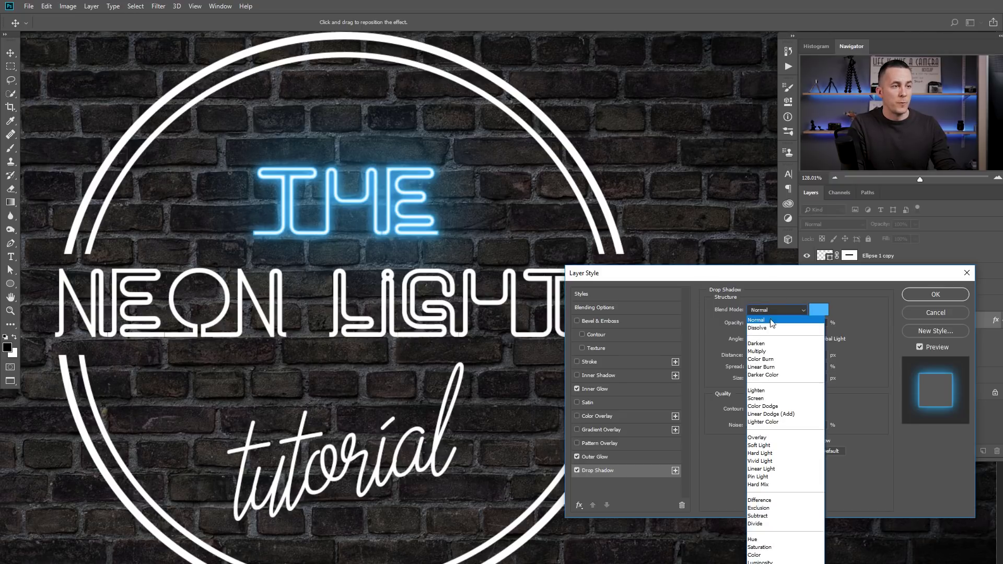
click(775, 407)
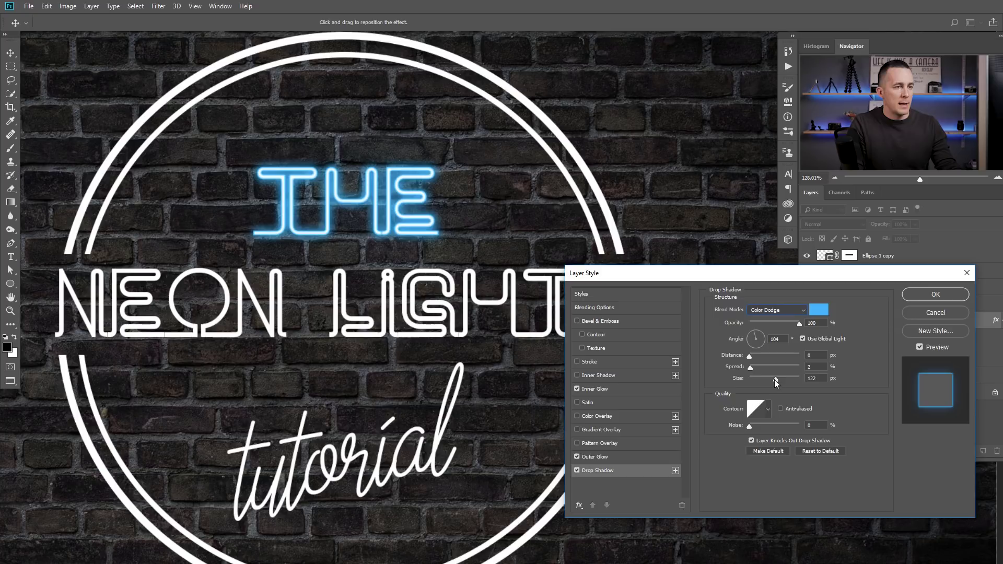
mouse_move(779, 379)
mouse_down()
mouse_move(793, 378)
mouse_move(738, 375)
mouse_move(763, 378)
mouse_up()
- Try a stronger drop shadow with about 18% spread and 120 px size, and check it against the whole sign
drag(296, 196, 398, 235)
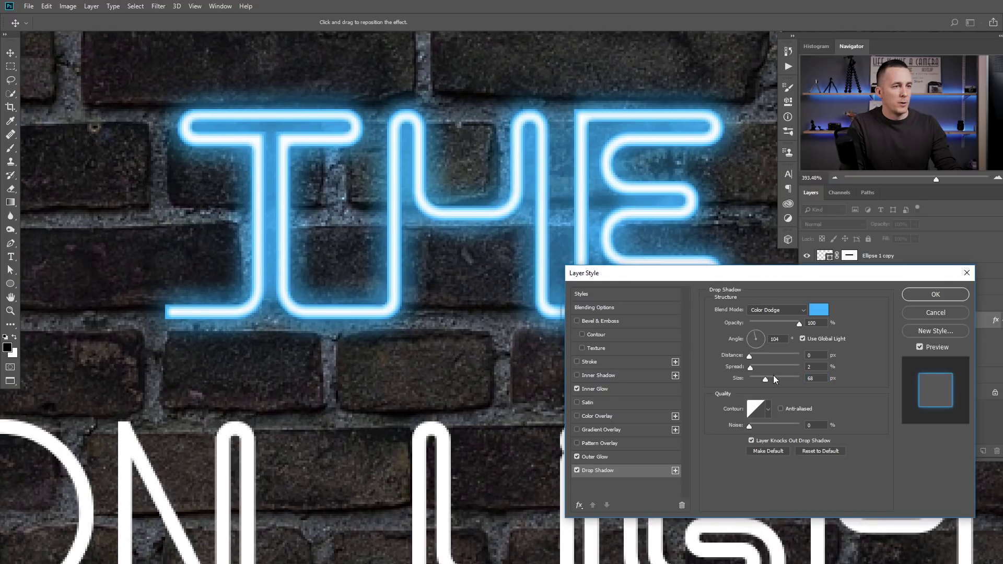
mouse_move(746, 380)
mouse_down()
mouse_move(784, 381)
mouse_move(758, 368)
mouse_up()
scroll(423, 306, down, 3)
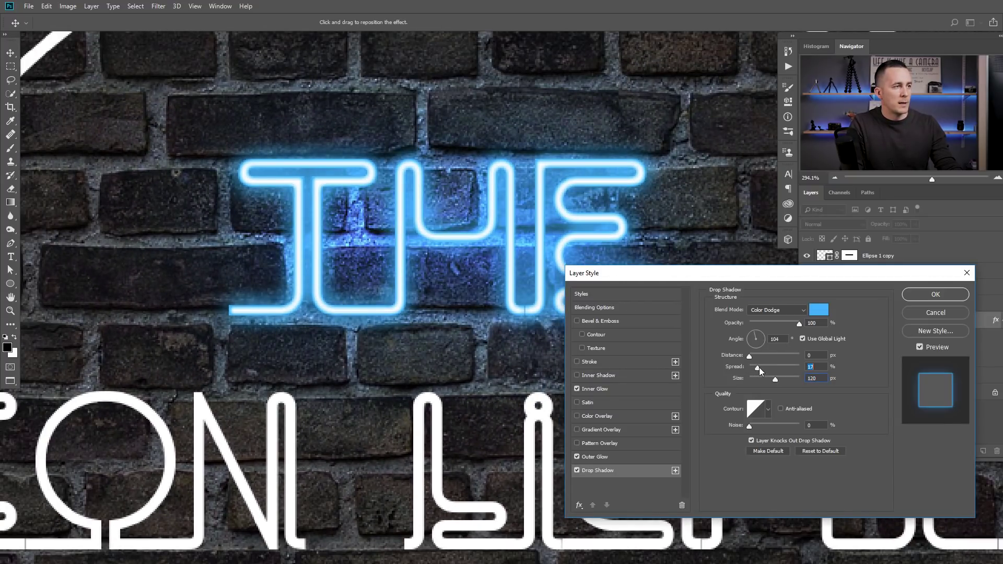
scroll(478, 344, down, 4)
drag(478, 344, 415, 287)
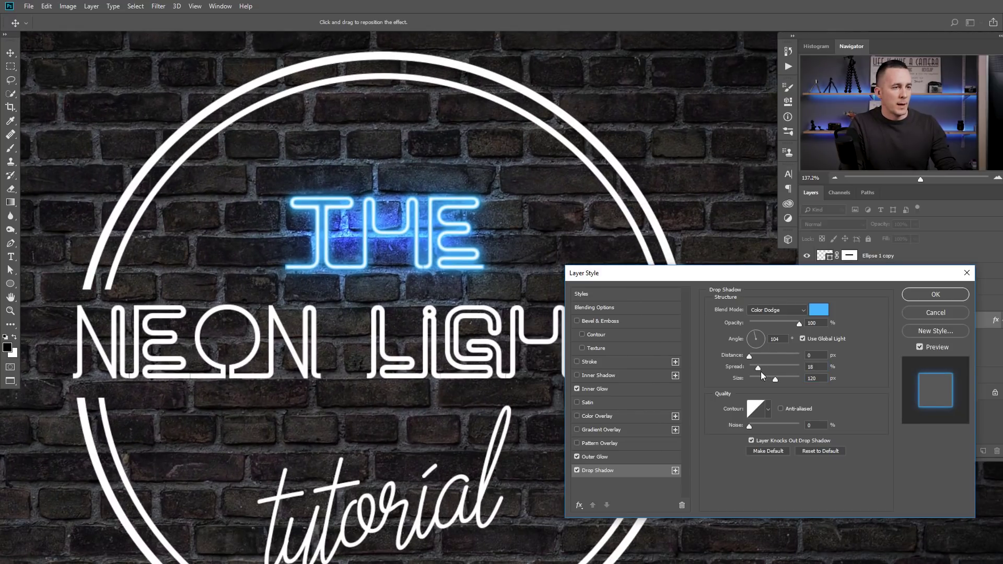
- Set the drop shadow's spread to 8% and size to 84 px, and apply the layer style
mouse_move(755, 366)
mouse_down()
mouse_move(754, 378)
mouse_move(768, 379)
mouse_up()
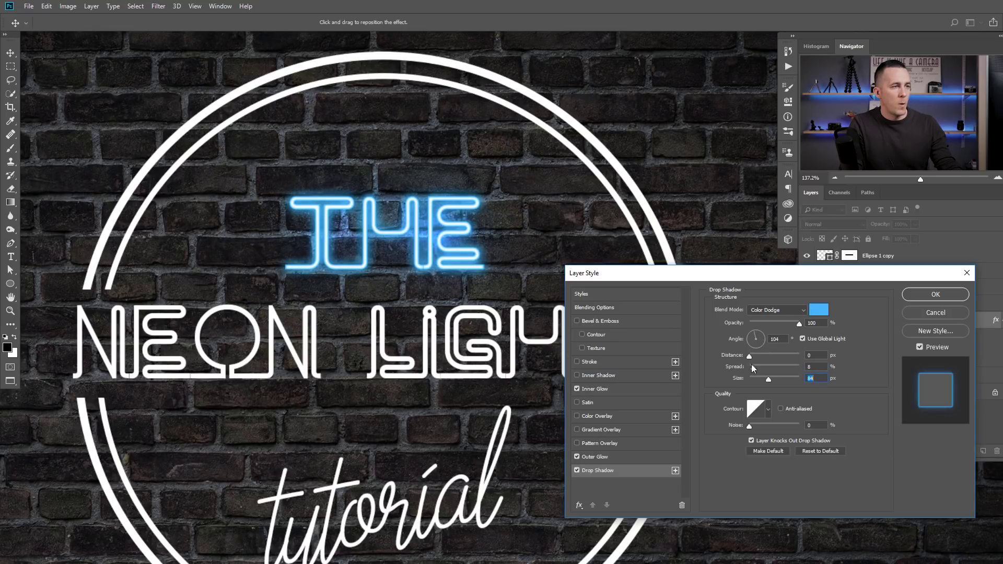
scroll(416, 337, down, 3)
scroll(426, 299, up, 2)
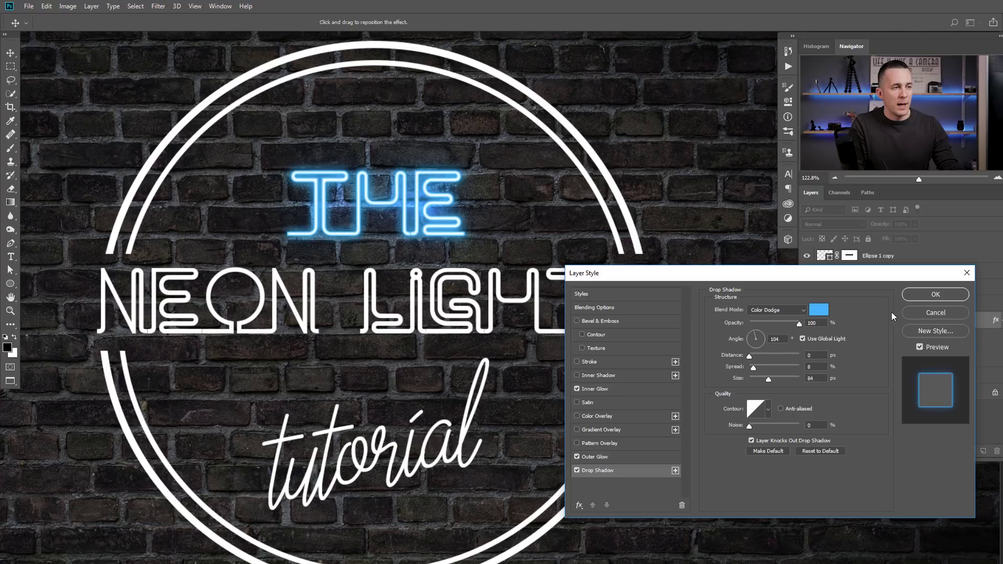
click(923, 296)
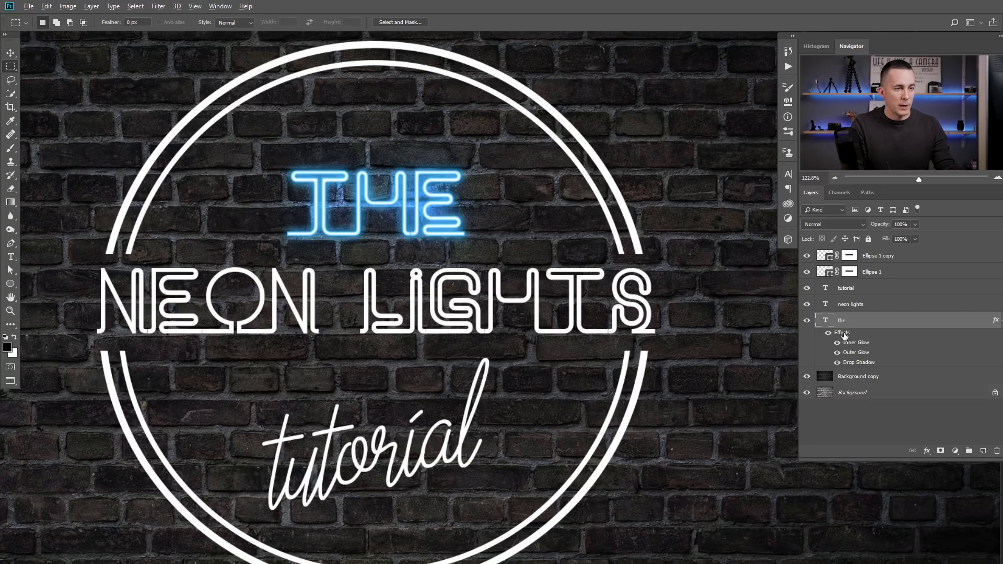
- Copy the effects of the "the" layer to the "neon lights", "tutorial" and both ellipse layers, and view the whole sign
drag(843, 335, 870, 267)
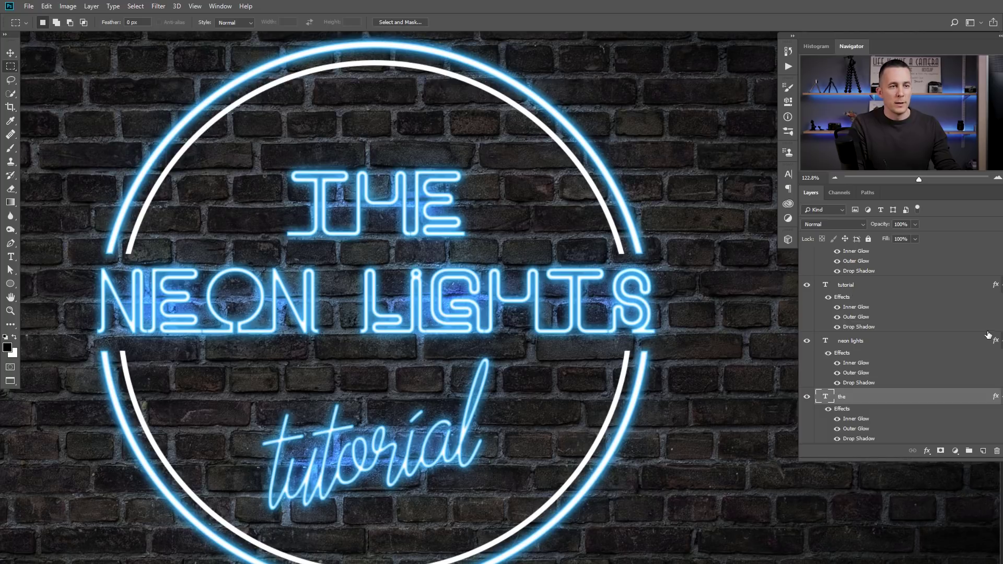
scroll(947, 315, up, 2)
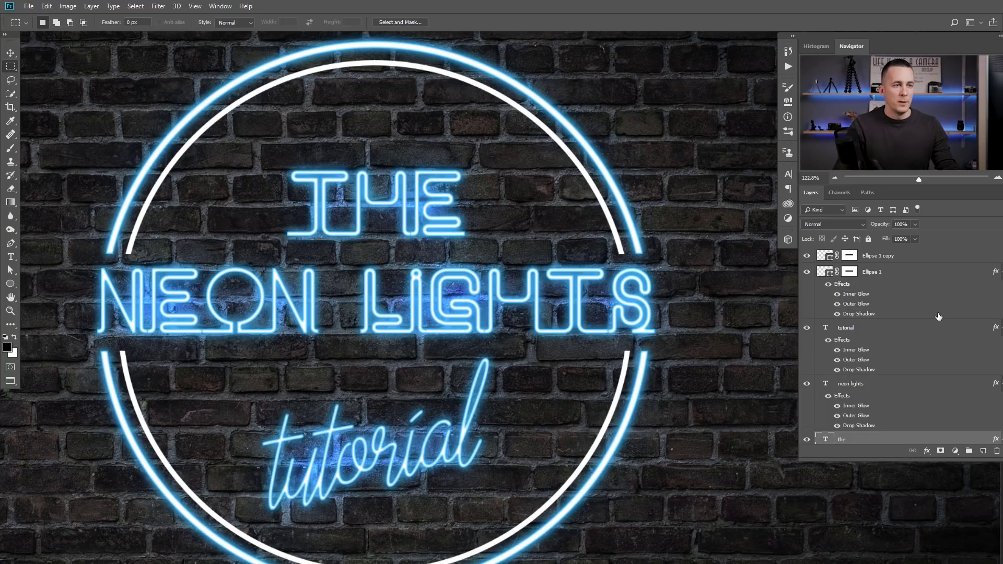
drag(842, 285, 865, 256)
scroll(508, 297, down, 5)
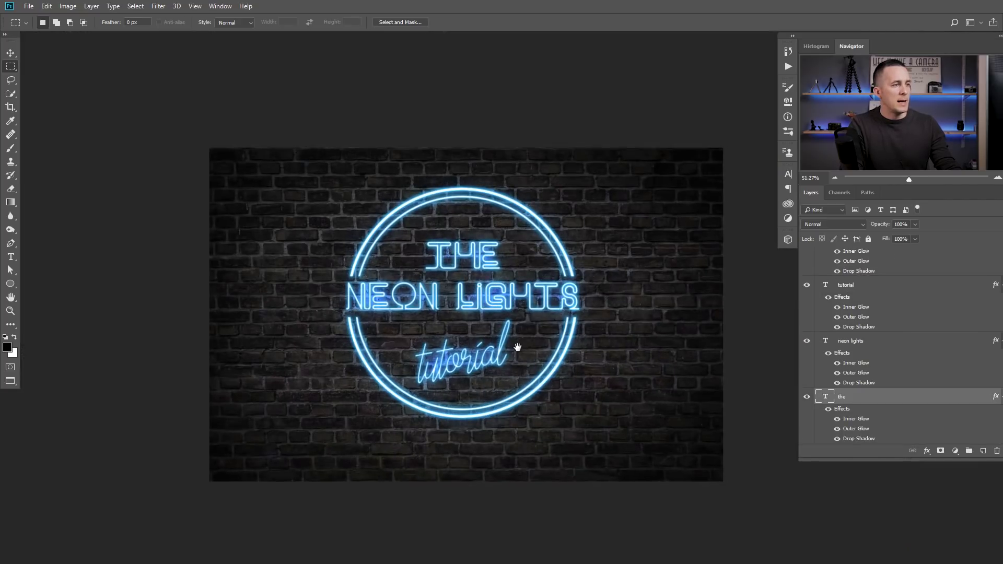
drag(512, 343, 477, 329)
scroll(465, 291, up, 2)
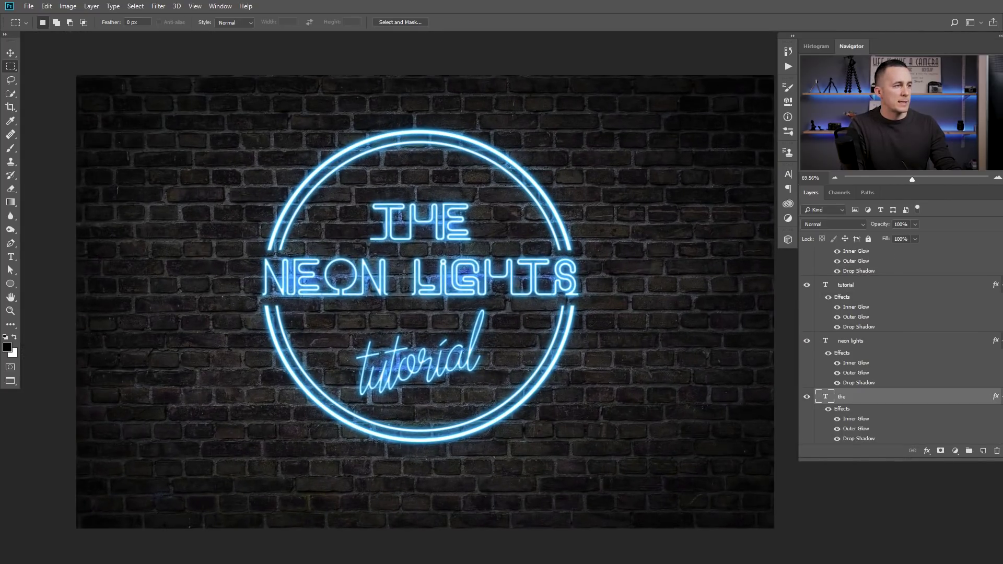
scroll(430, 255, up, 1)
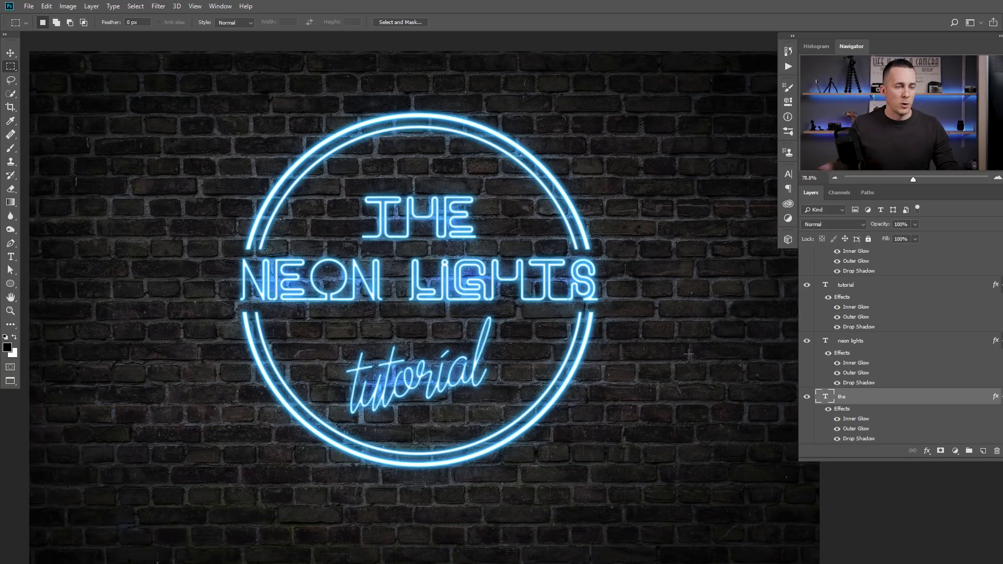
- Check which circle the Ellipse 1 copy layer holds by toggling its visibility, and rename it "Inner circle"
scroll(855, 302, up, 3)
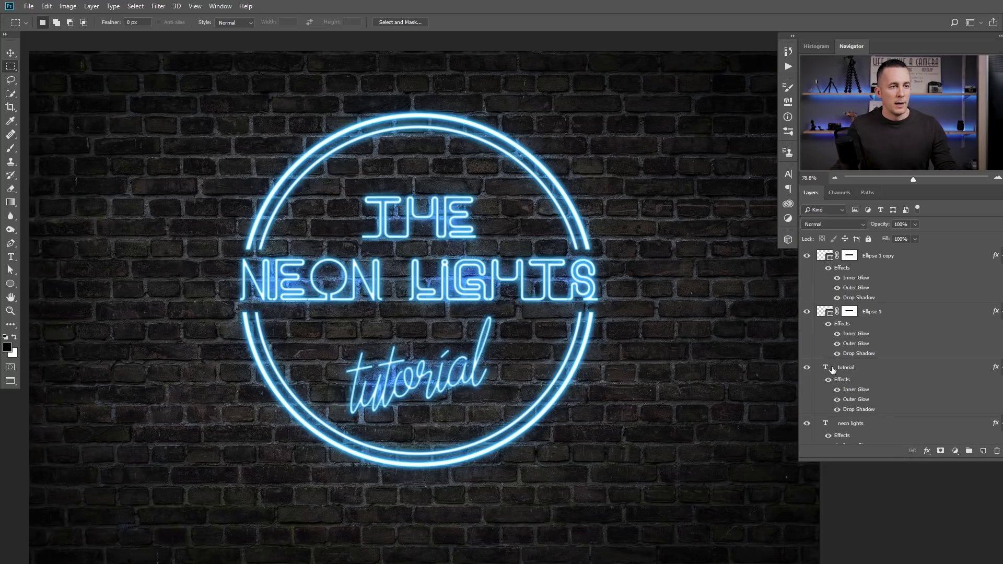
click(833, 370)
click(807, 255)
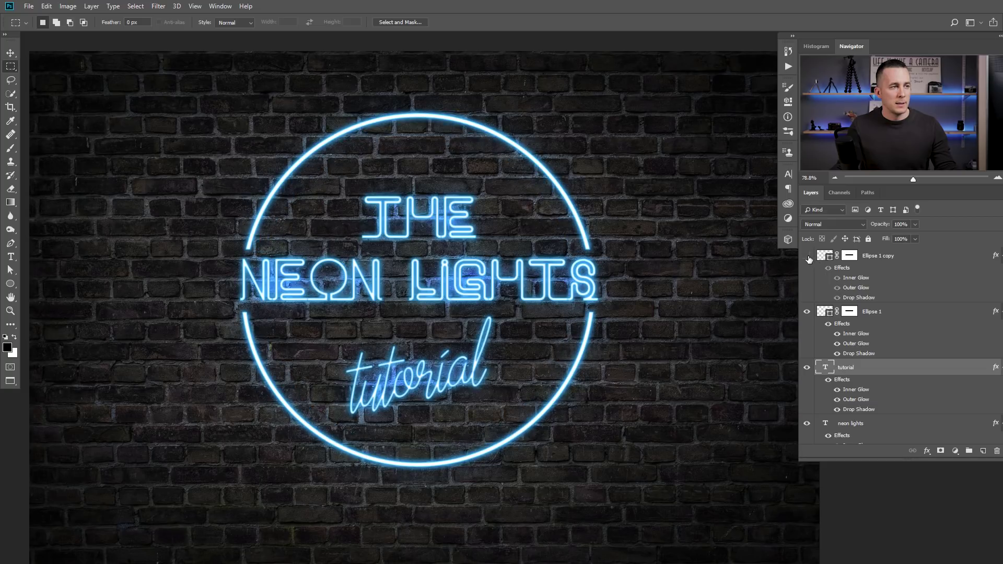
double_click(873, 257)
text(Inner ci)
key(Return)
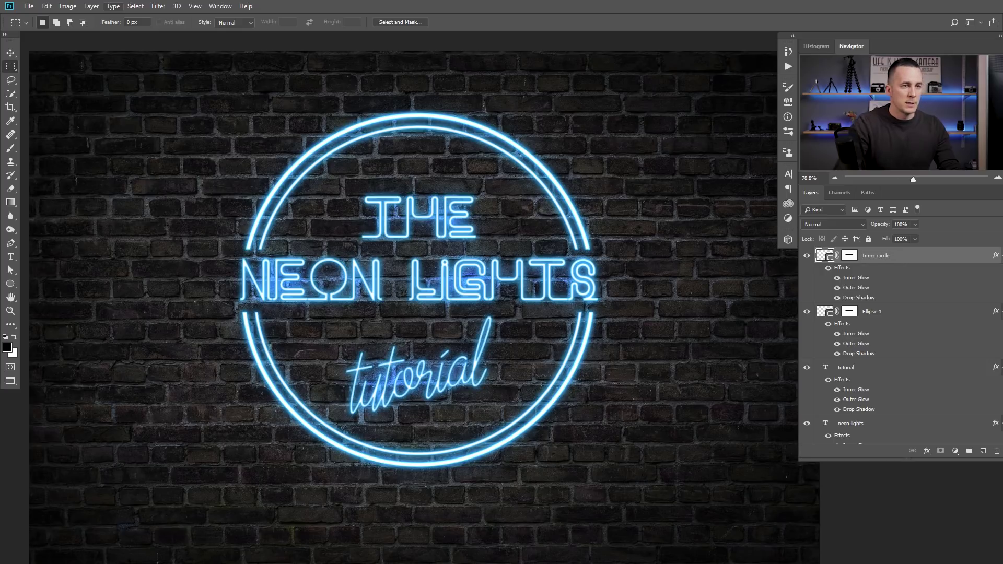
- Rename the Ellipse 1 layer as "Outer circle"
double_click(877, 311)
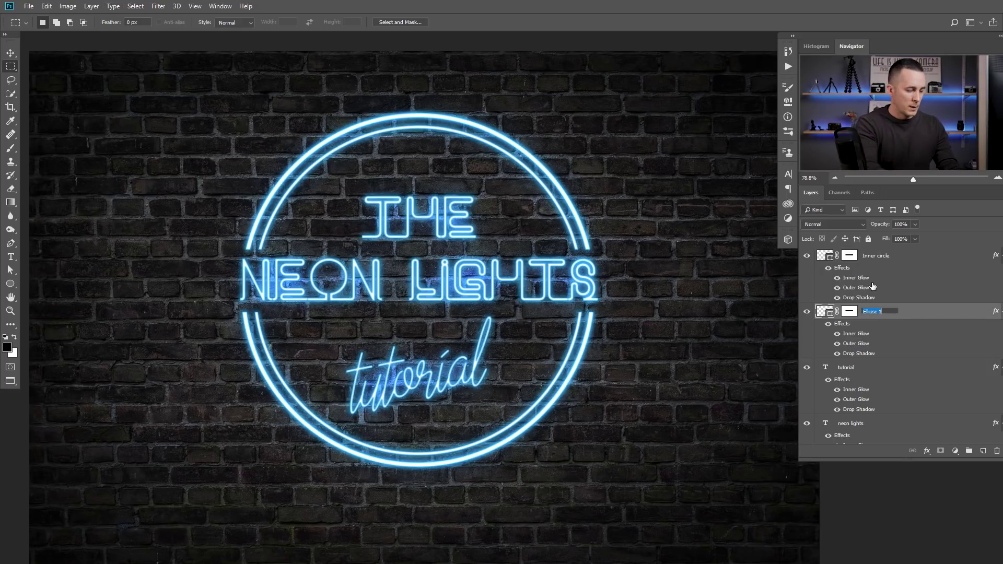
text(Outer circle)
key(Return)
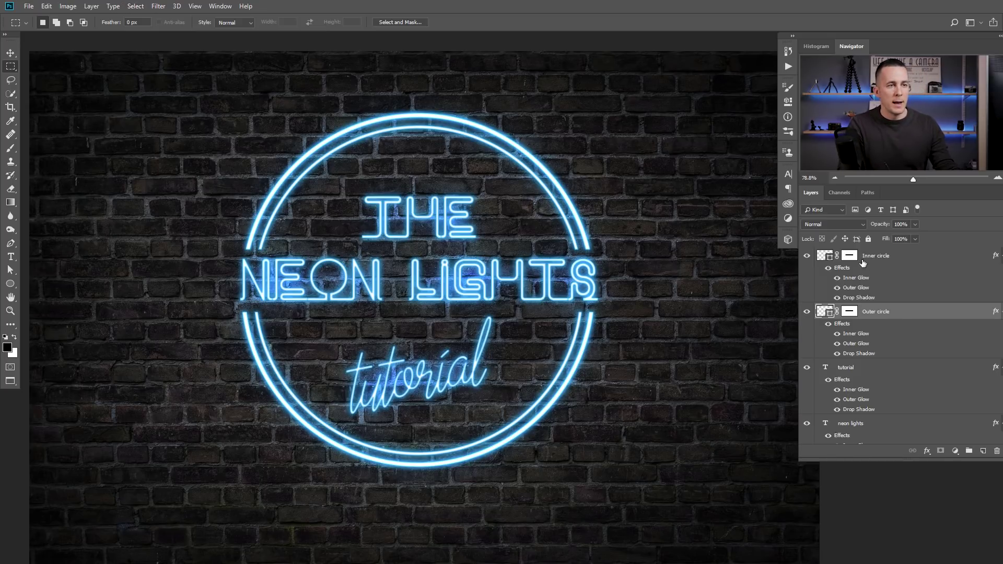
- Group the "Inner circle" and "tutorial" layers
click(912, 266)
ctrl+click(876, 372)
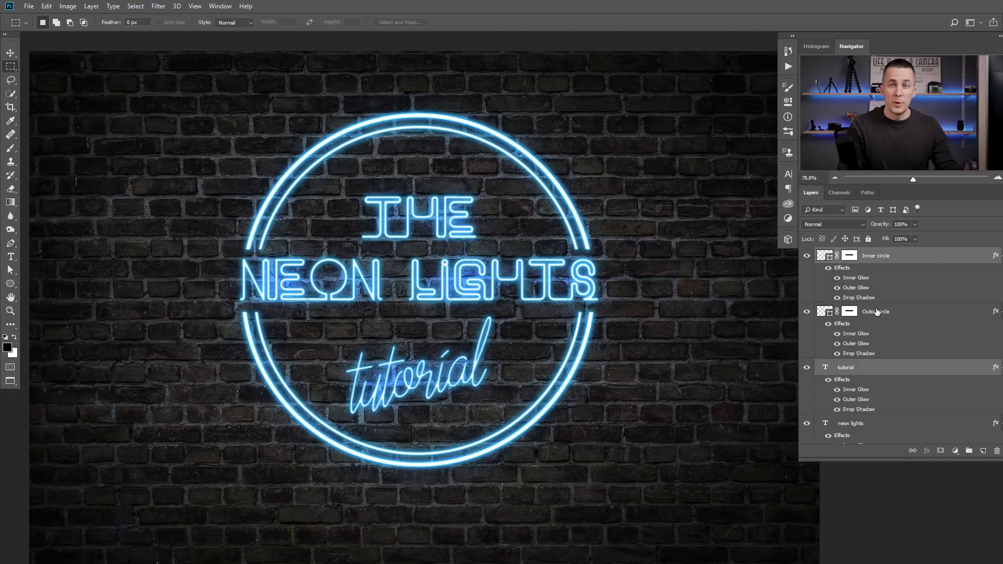
key(ctrl+g)
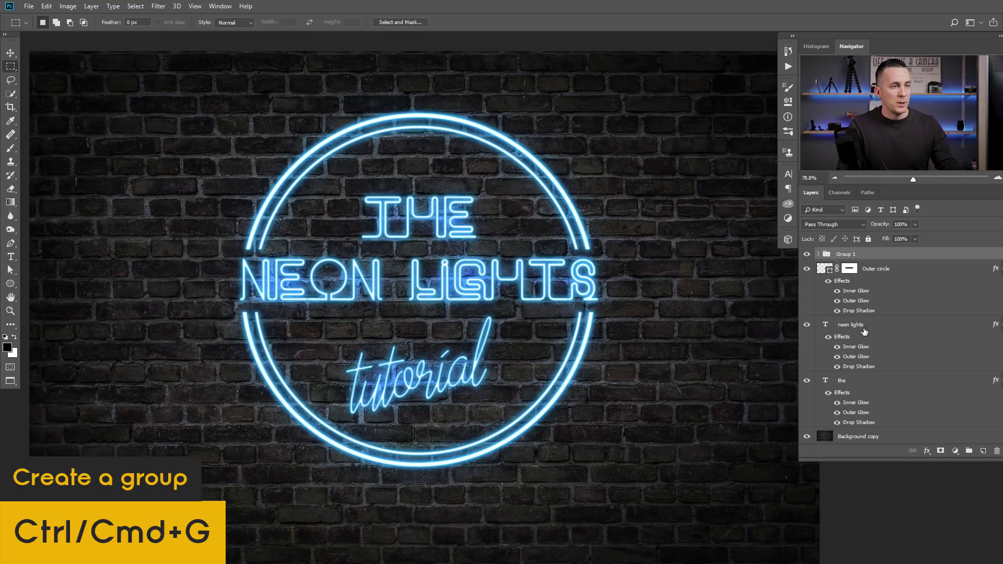
- Group the "Outer circle", "neon lights" and "the" layers
click(830, 271)
shift+click(833, 385)
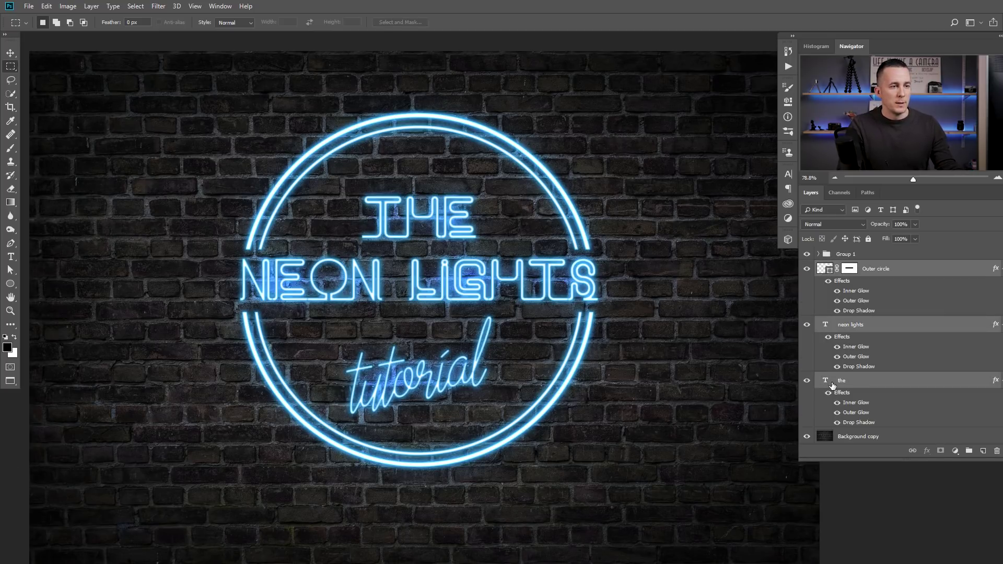
key(ctrl+g)
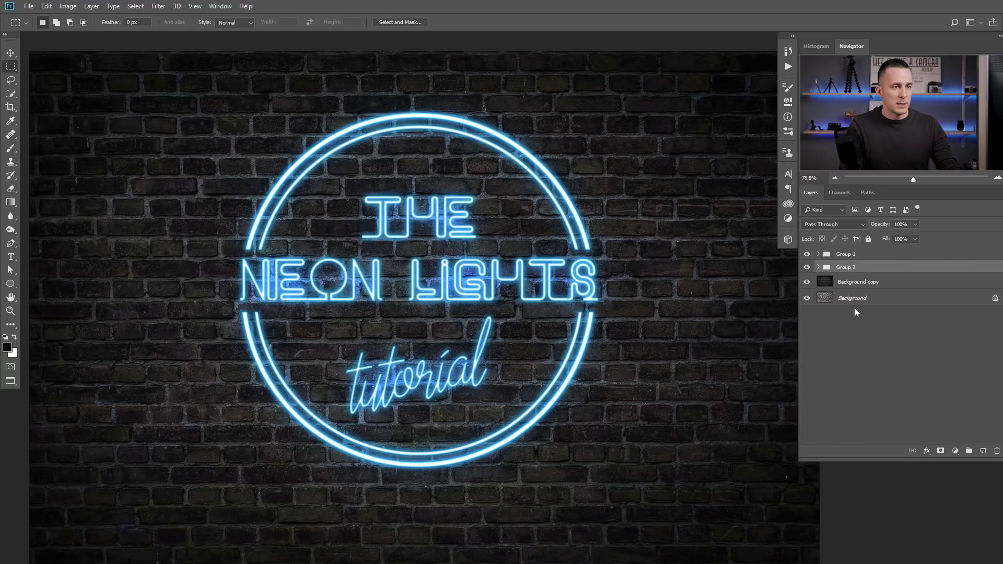
- Rename the group holding the inner circle as "Tutorial" and the group holding the outer circle as "Neon lights"
double_click(847, 254)
text(Tut)
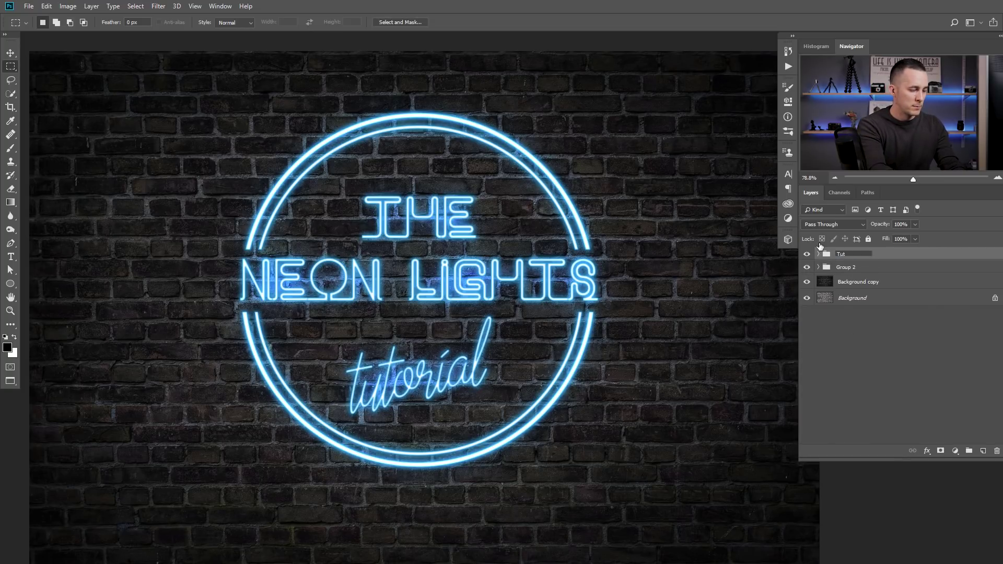
text(orial)
key(Return)
double_click(846, 268)
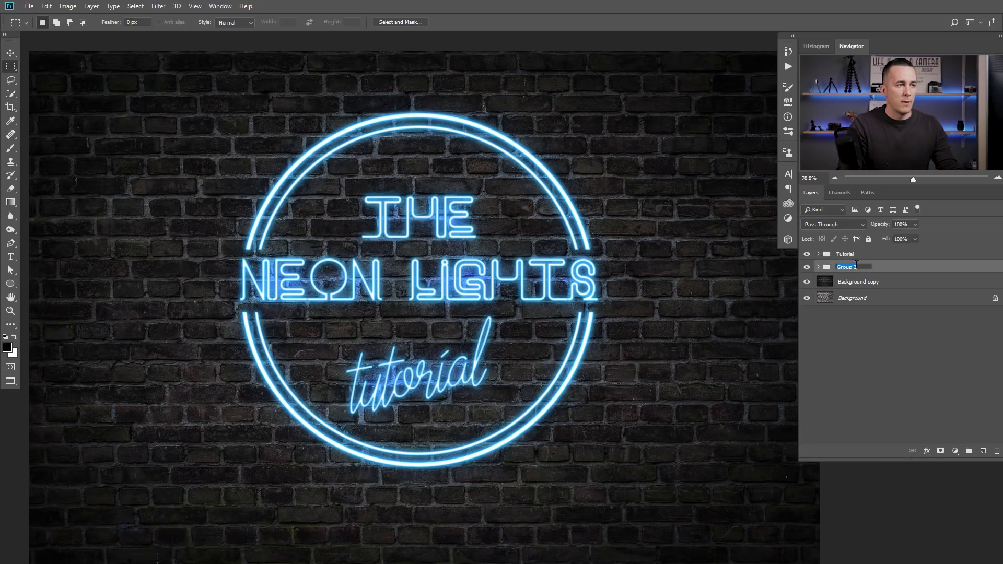
text(Neon)
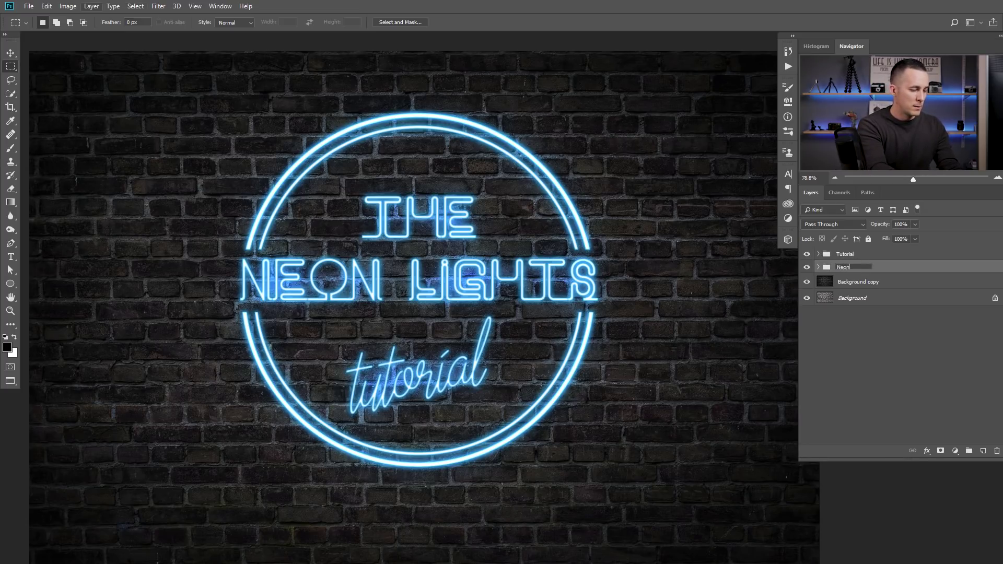
text( lights)
key(Return)
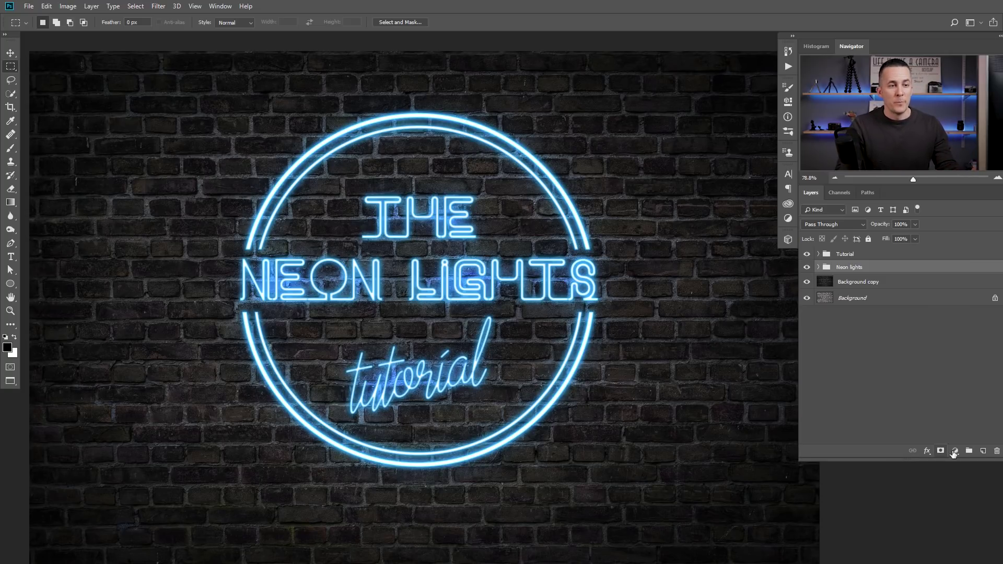
- Add a Hue/Saturation adjustment layer above the "Tutorial" group and clip it to that group
click(955, 451)
click(944, 356)
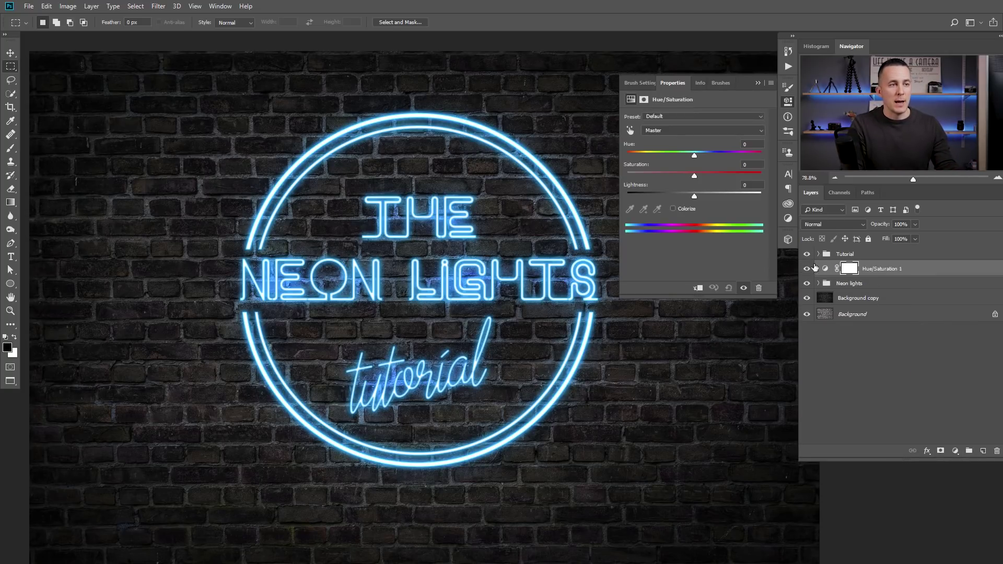
click(699, 289)
mouse_move(840, 277)
mouse_down()
mouse_move(833, 251)
mouse_move(833, 264)
mouse_up()
click(699, 288)
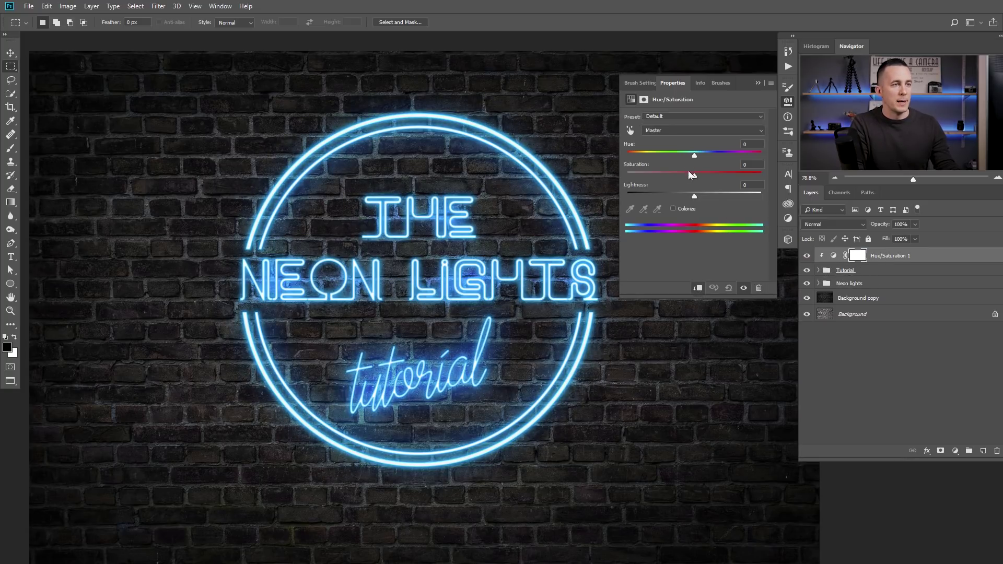
- Colorize the "Tutorial" group orange through the Hue/Saturation adjustment, with hue 25 and saturation 66
click(674, 208)
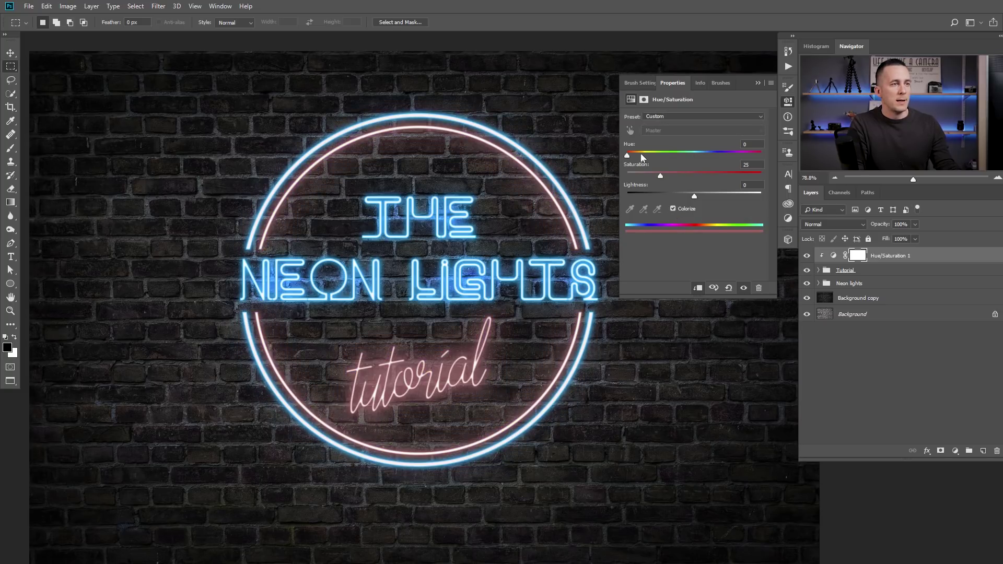
click(703, 178)
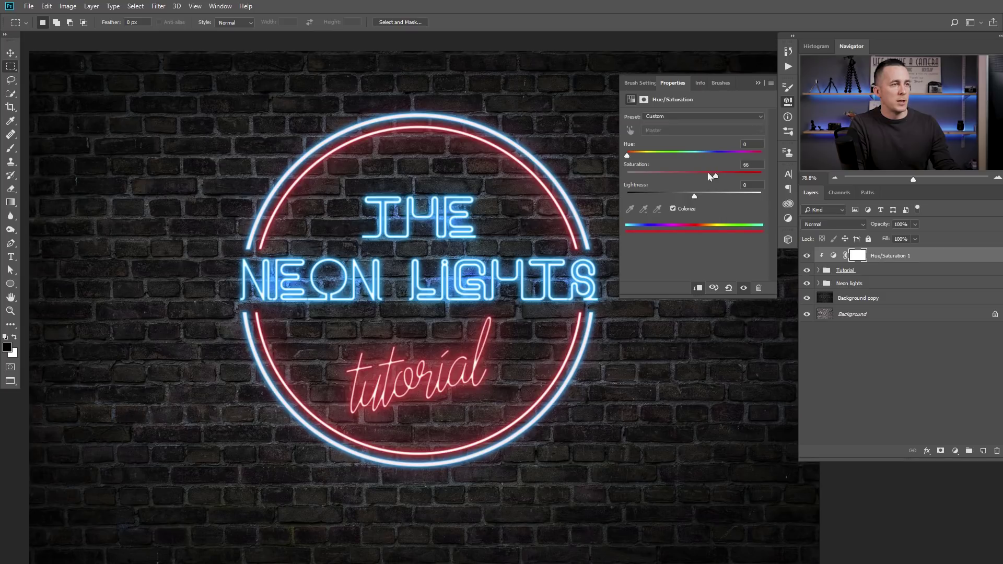
drag(628, 156, 637, 157)
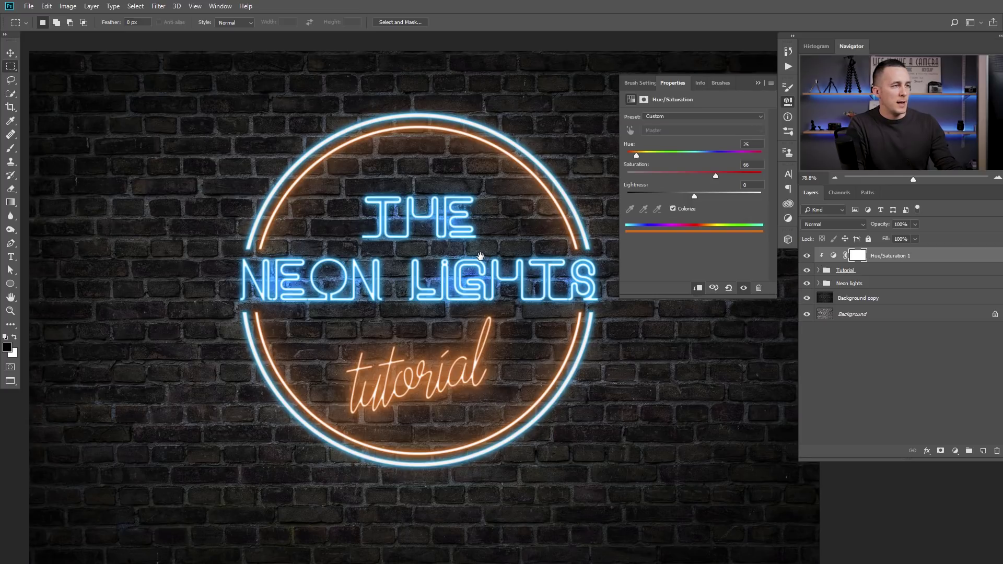
scroll(481, 256, down, 2)
drag(469, 264, 458, 285)
drag(484, 274, 457, 276)
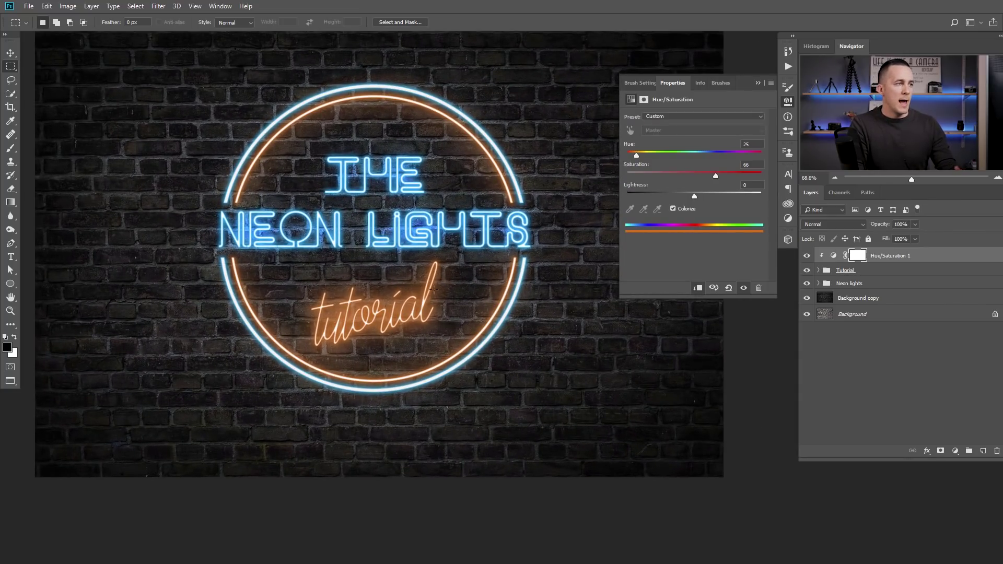
click(759, 83)
- Create a new layer above "Background copy" and set its blend mode to Color Dodge
click(868, 301)
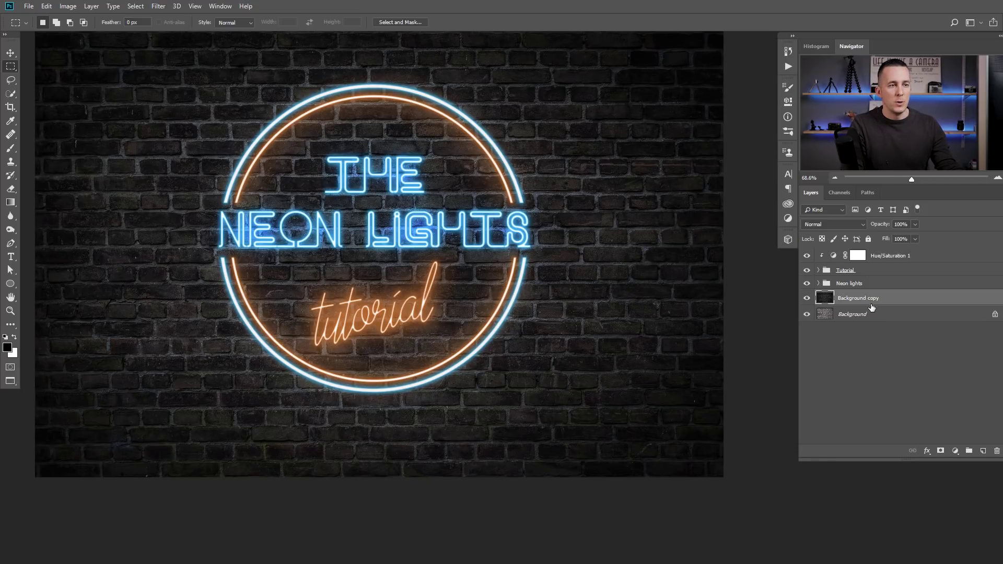
click(984, 451)
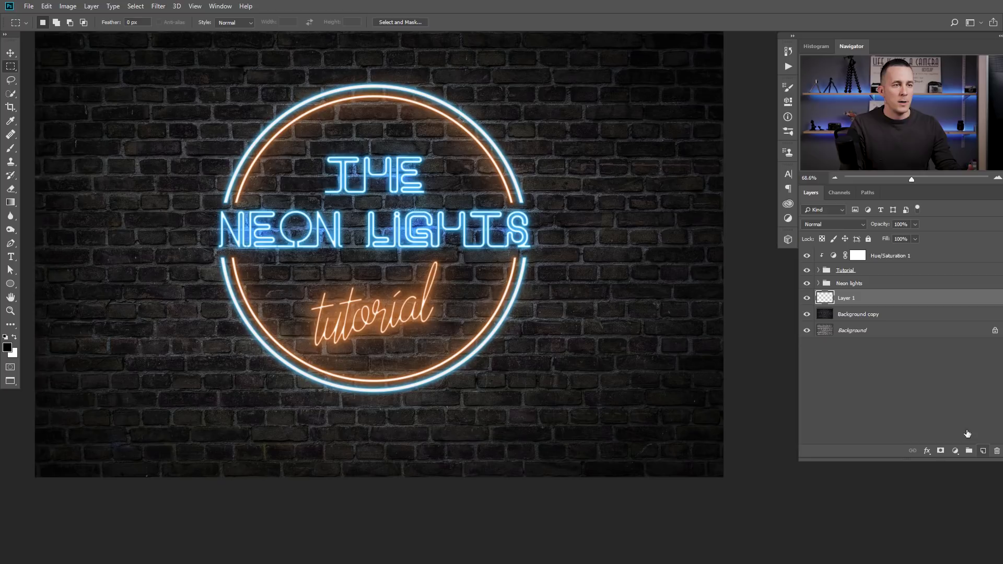
click(836, 225)
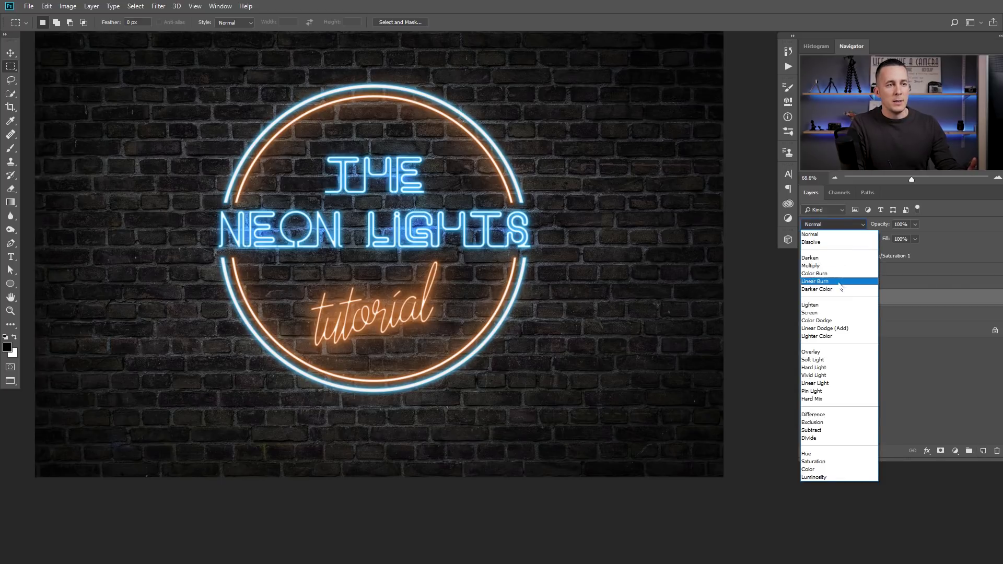
click(827, 321)
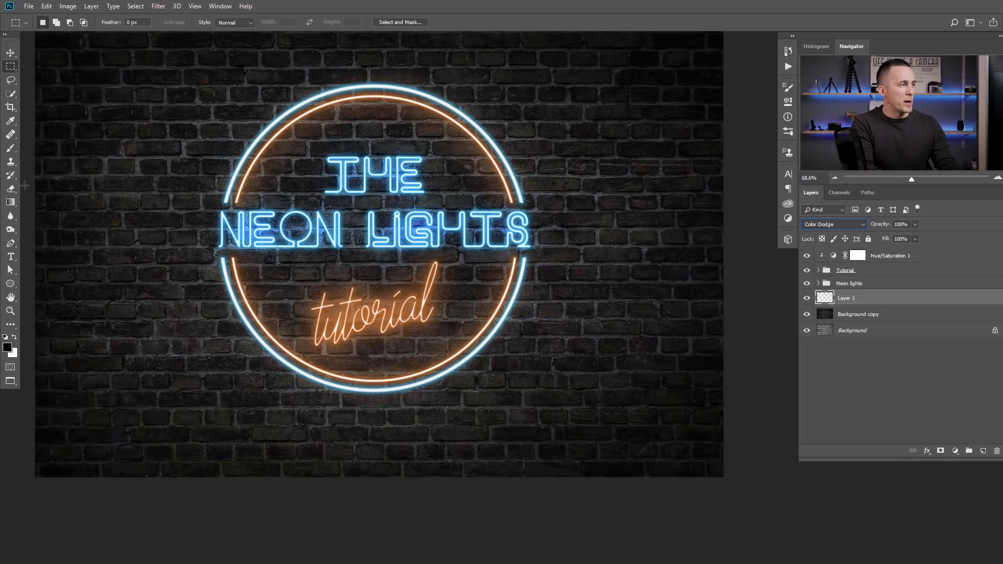
- Set up the Brush tool with a soft 250 px tip
click(10, 148)
right_click(387, 219)
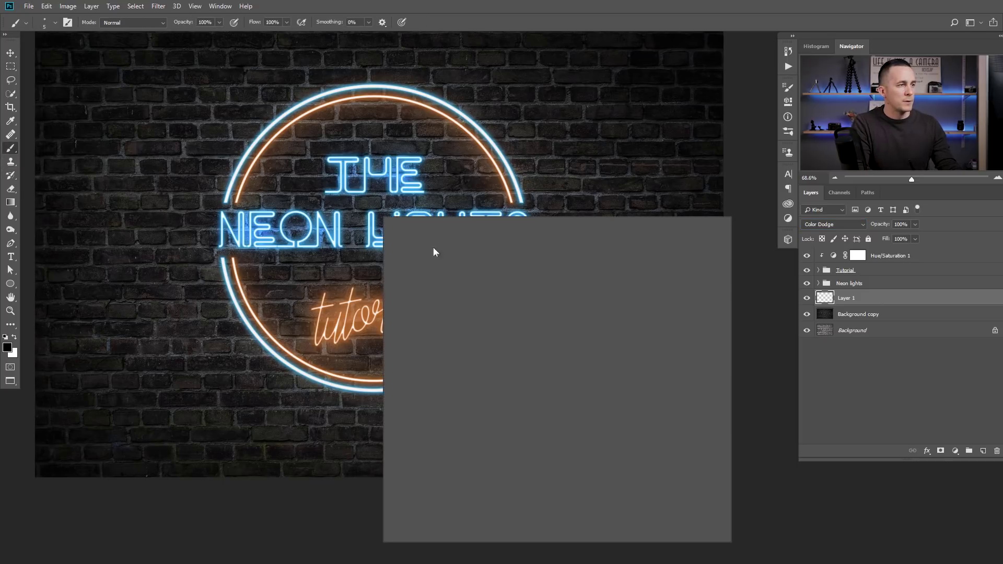
drag(469, 263, 400, 265)
click(482, 29)
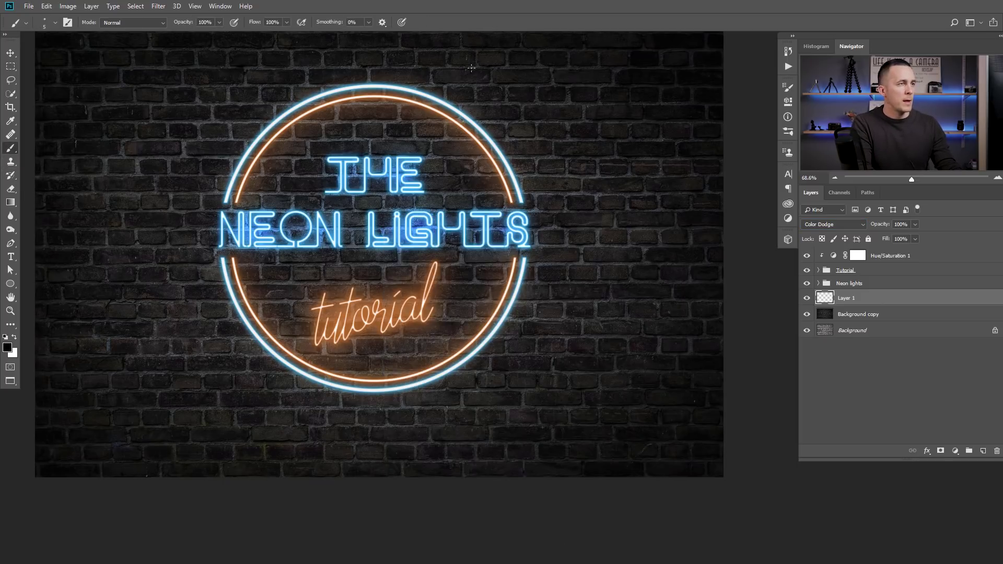
key(bracketright)
key(bracketright)
key(bracketright)
key(bracketright)
key(bracketright)
key(bracketright)
key(bracketright)
key(bracketright)
key(bracketright)
key(bracketright)
key(bracketright)
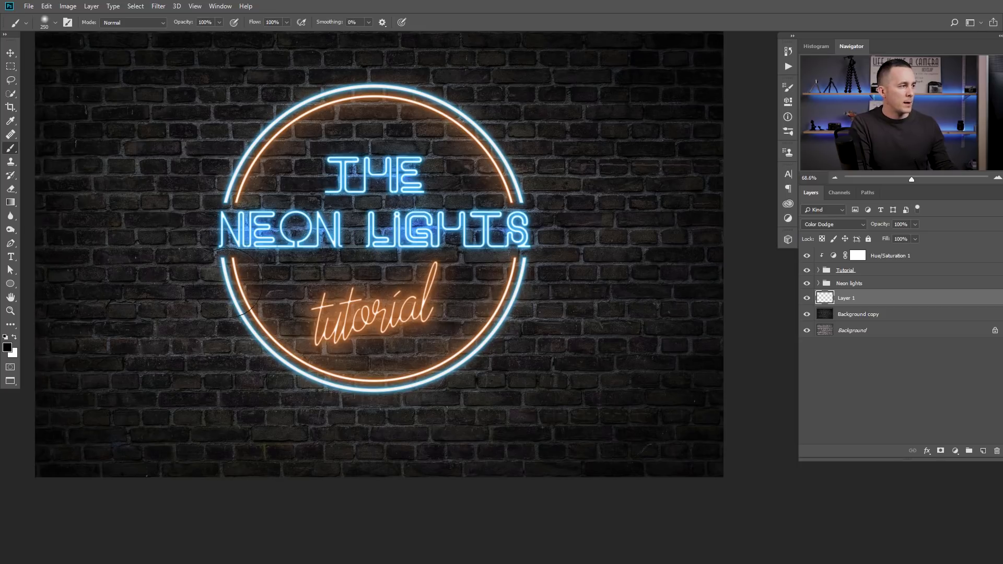
- Sample the orange glow of the "tutorial" text as the foreground colour and brighten it to fc6700
scroll(307, 304, up, 5)
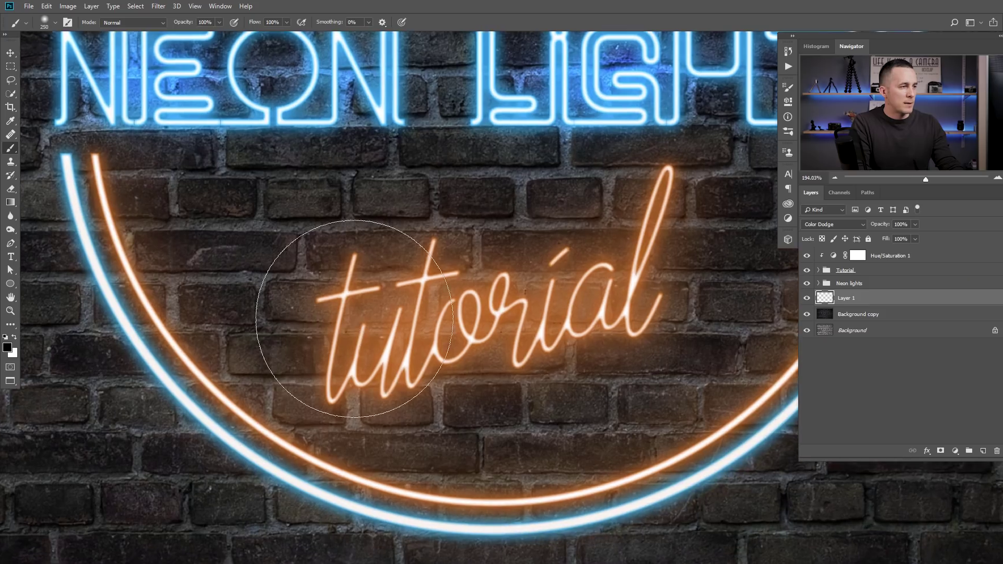
alt+click(345, 313)
mouse_move(345, 313)
mouse_down()
mouse_move(351, 297)
mouse_move(344, 308)
mouse_up()
click(8, 348)
click(799, 218)
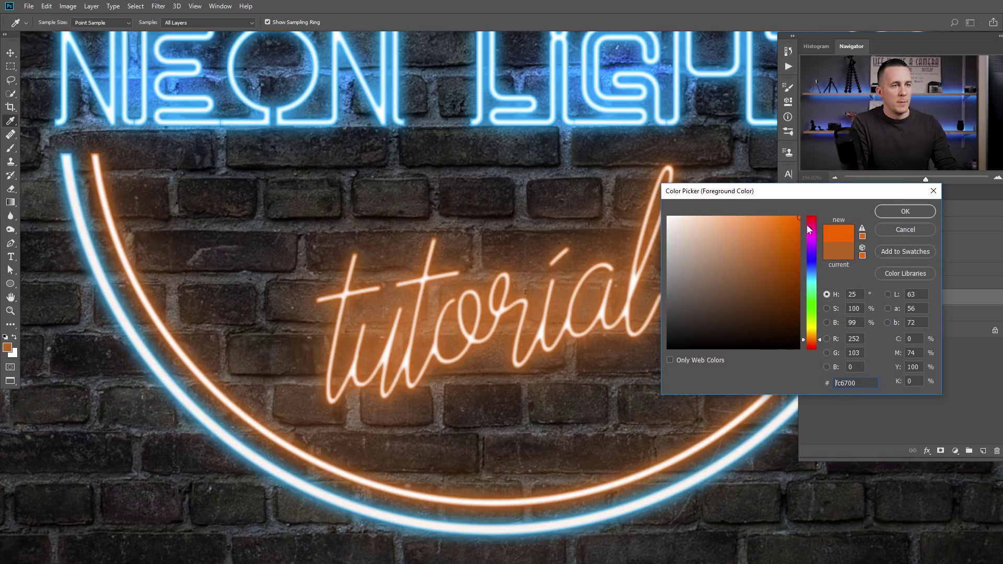
click(892, 214)
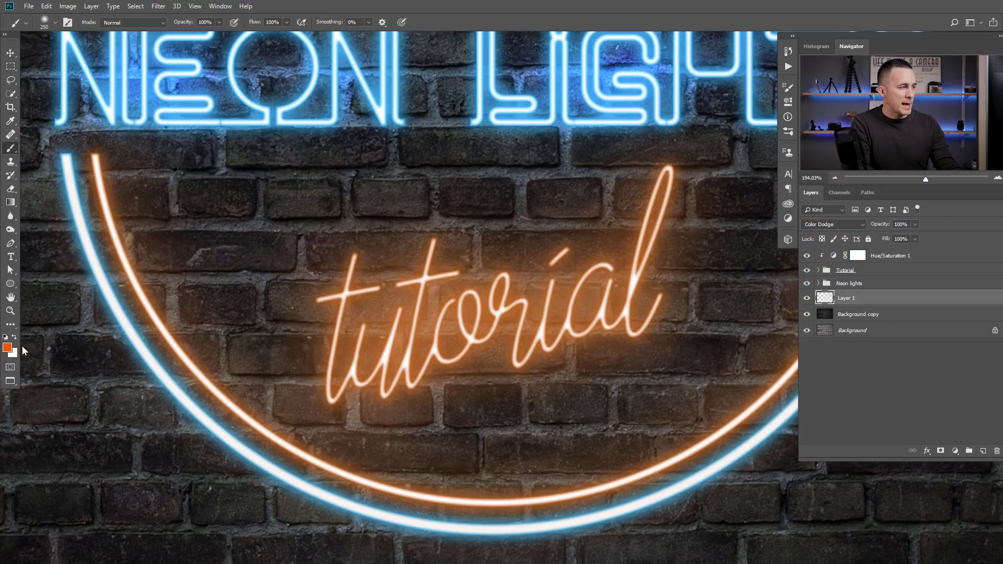
- Swap the foreground and background colours, sample the outer circle's blue glow and brighten it to 00acf5
key(x)
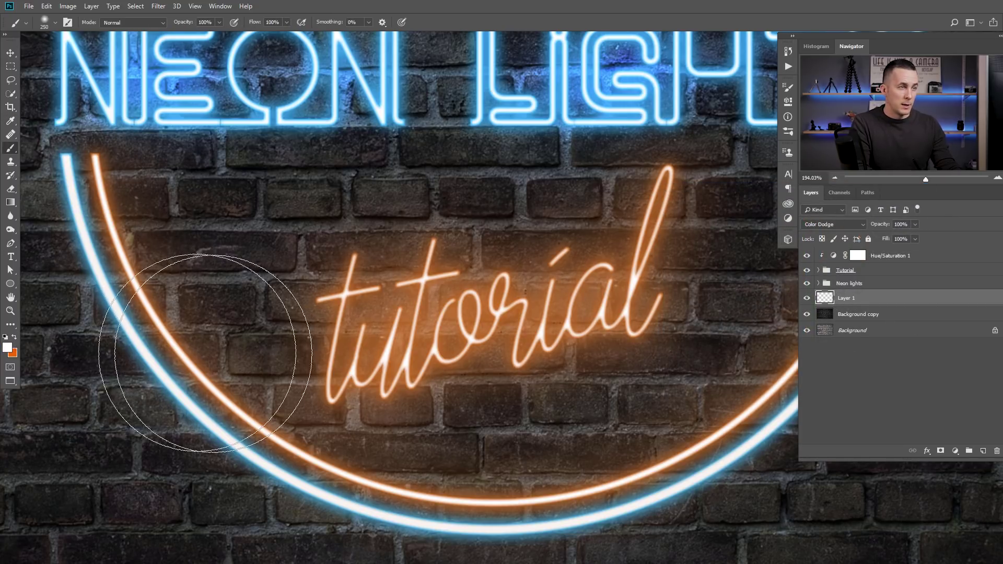
alt+click(138, 322)
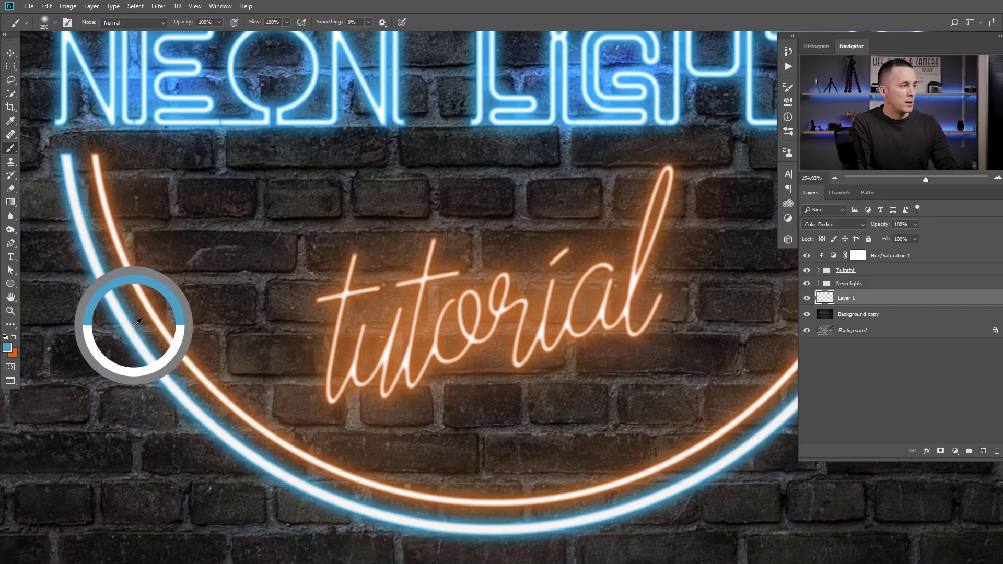
click(8, 346)
click(785, 235)
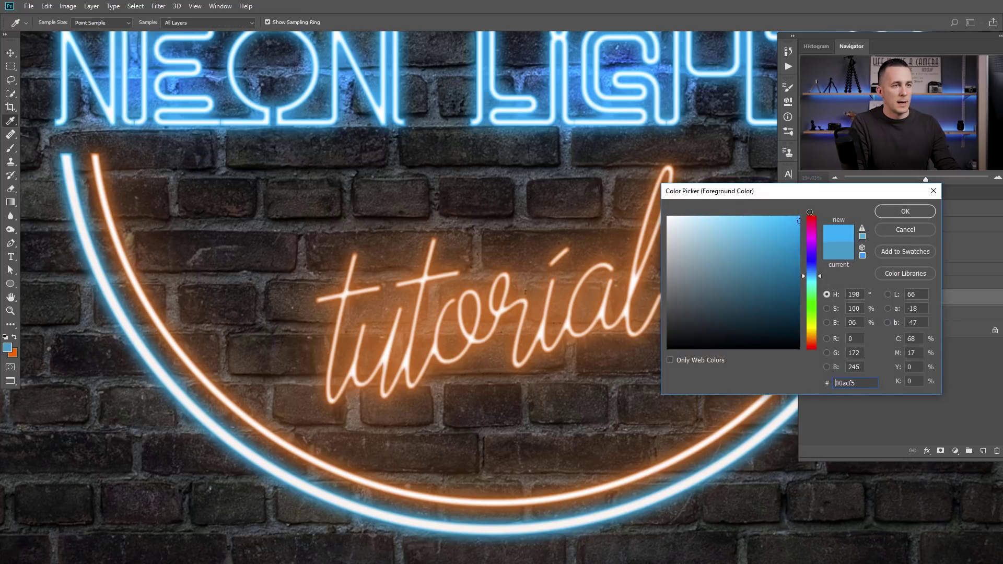
click(894, 212)
- Paint a blue glow on the bricks around the outer circle with a 100 px brush at 30% opacity
scroll(521, 281, down, 7)
drag(519, 282, 425, 318)
scroll(475, 297, down, 3)
key(bracketleft)
key(bracketleft)
key(bracketleft)
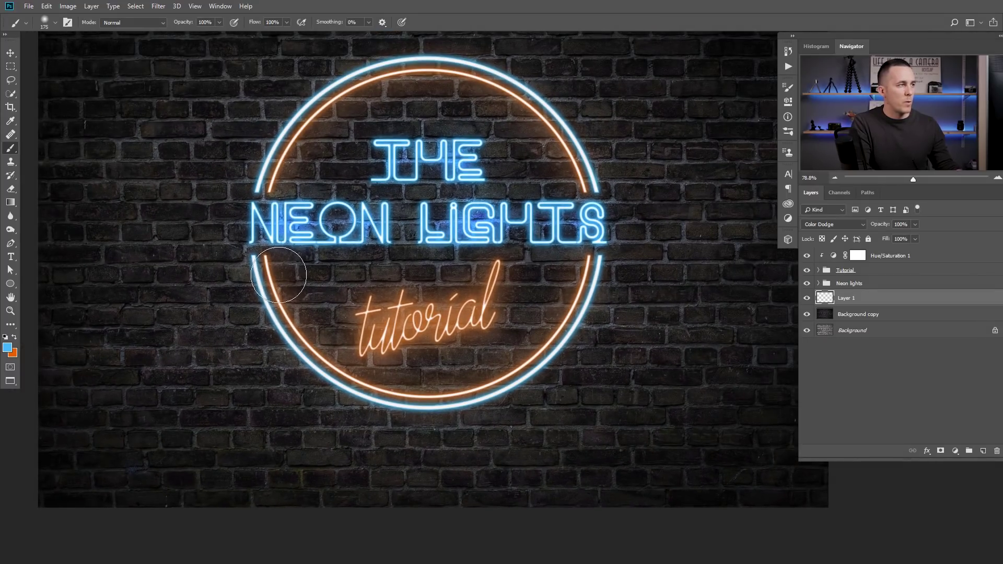
key(3)
key(bracketleft)
key(bracketleft)
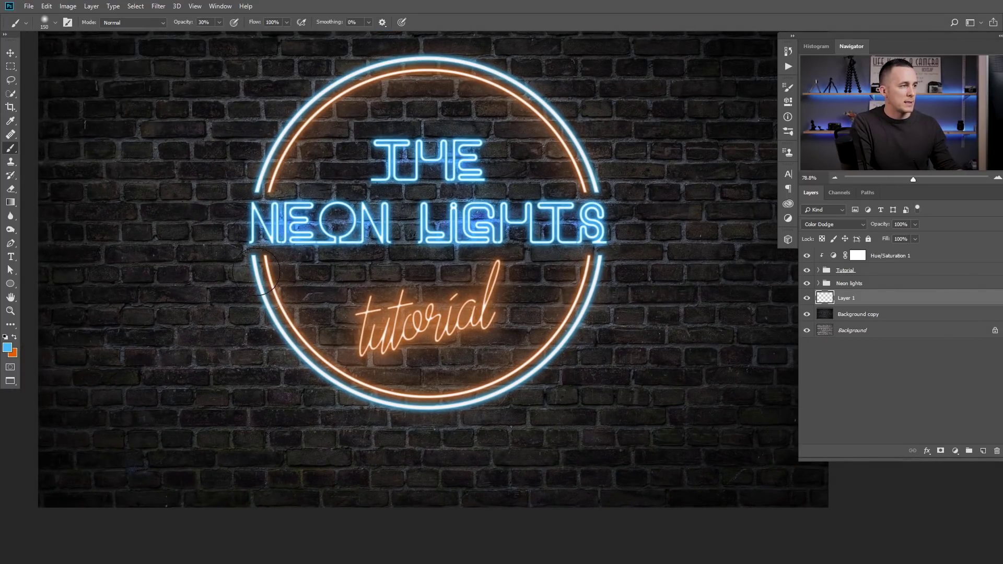
mouse_move(268, 306)
mouse_down()
mouse_move(319, 379)
mouse_move(401, 419)
mouse_move(476, 420)
mouse_move(526, 394)
mouse_move(545, 366)
mouse_up()
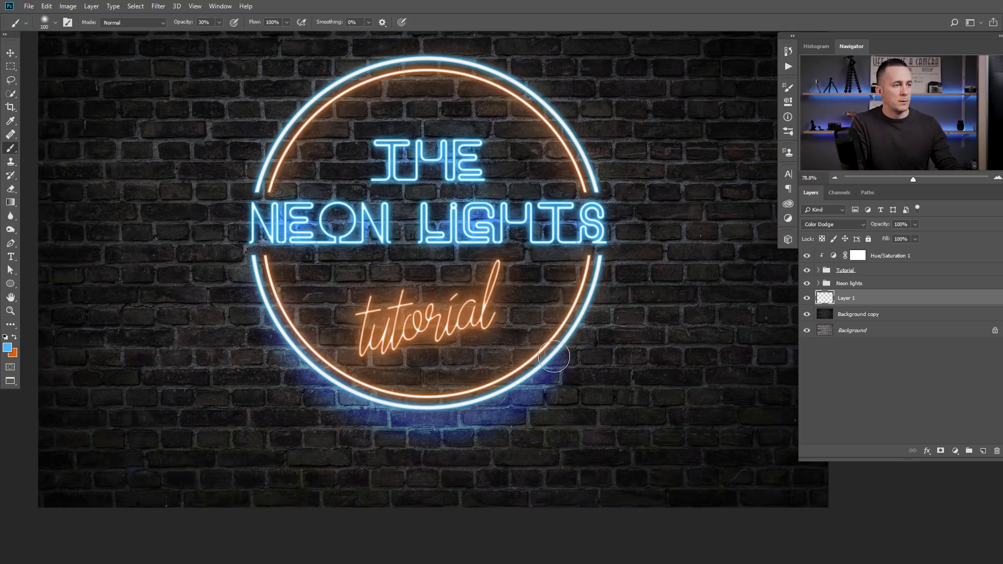
mouse_move(604, 267)
mouse_down()
mouse_move(594, 291)
mouse_move(596, 270)
mouse_move(602, 276)
mouse_up()
mouse_move(601, 190)
mouse_down()
mouse_move(547, 106)
mouse_move(510, 74)
mouse_move(459, 53)
mouse_move(404, 53)
mouse_move(354, 73)
mouse_move(267, 156)
mouse_move(249, 193)
mouse_move(260, 191)
mouse_move(295, 267)
mouse_move(265, 209)
mouse_up()
- Paint the blue glow behind the "the" and "neon lights" texts, enlarging the brush to 150 px
mouse_move(398, 214)
mouse_down()
mouse_move(442, 233)
mouse_move(577, 221)
mouse_move(481, 235)
mouse_up()
mouse_move(446, 165)
mouse_down()
mouse_move(405, 146)
mouse_move(417, 176)
mouse_move(463, 173)
mouse_up()
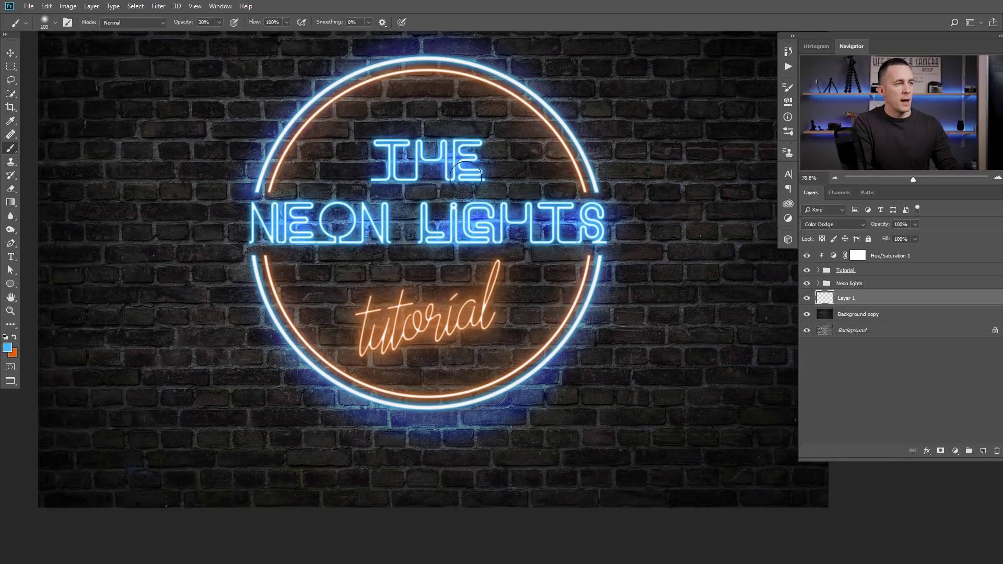
mouse_move(295, 247)
mouse_down()
mouse_move(486, 236)
mouse_move(514, 210)
mouse_up()
key(bracketright)
key(bracketright)
drag(323, 211, 350, 201)
mouse_move(419, 149)
mouse_down()
mouse_move(465, 148)
mouse_move(374, 169)
mouse_move(421, 194)
mouse_up()
mouse_move(282, 206)
mouse_down()
mouse_move(372, 199)
mouse_move(317, 201)
mouse_up()
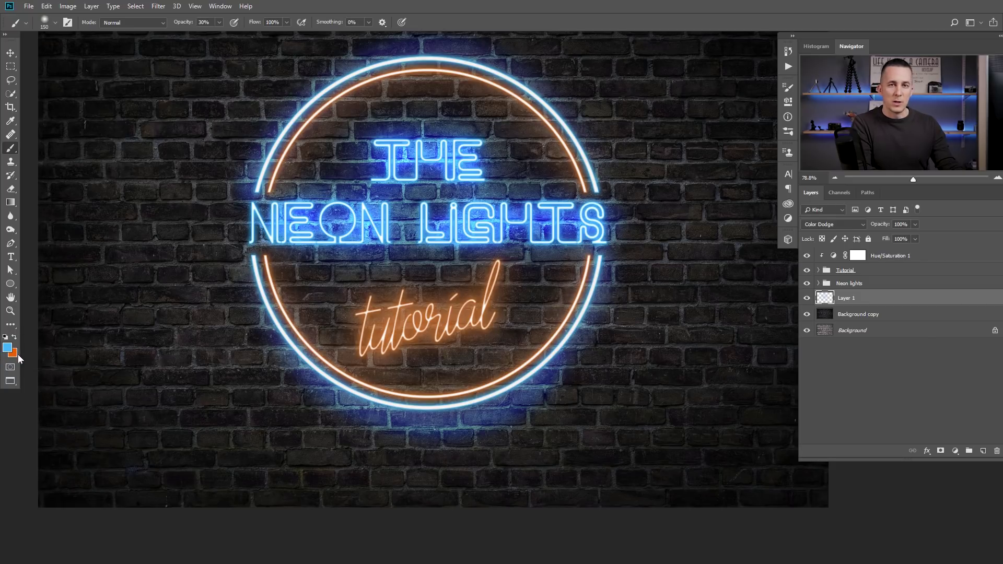
- Switch to the orange colour and paint a glow behind "tutorial" and along the inner circle, adjusting the brush size between 60 and 150 px
key(x)
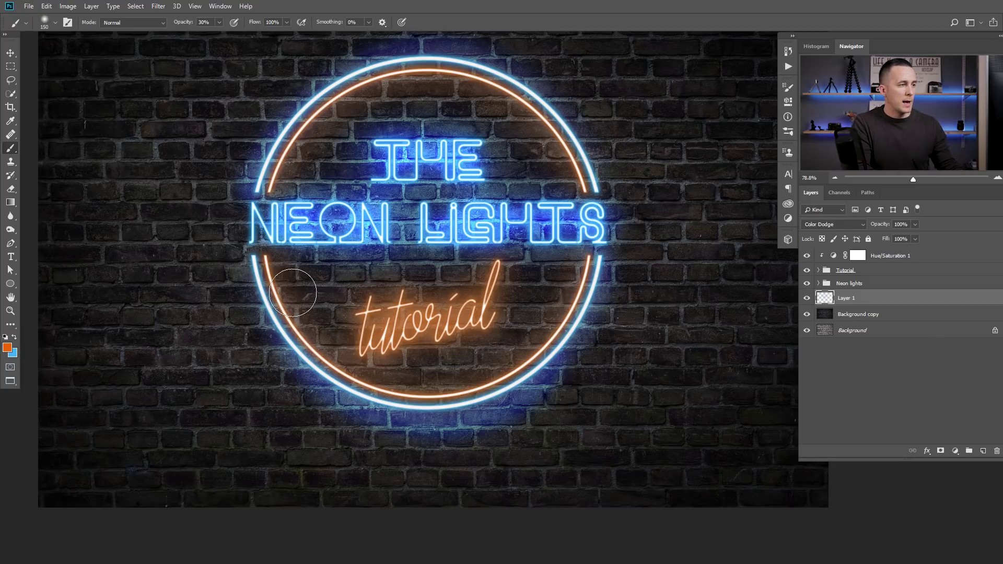
mouse_move(371, 328)
mouse_down()
mouse_move(462, 309)
mouse_move(361, 324)
mouse_move(371, 337)
mouse_move(506, 297)
mouse_move(471, 290)
mouse_move(379, 306)
mouse_move(387, 335)
mouse_move(454, 330)
mouse_move(415, 335)
mouse_move(324, 308)
mouse_up()
key(bracketleft)
key(bracketleft)
mouse_move(305, 333)
mouse_down()
mouse_move(375, 386)
mouse_move(424, 397)
mouse_move(492, 379)
mouse_move(527, 357)
mouse_move(567, 307)
mouse_move(586, 223)
mouse_up()
mouse_move(558, 155)
mouse_down()
mouse_move(505, 98)
mouse_move(468, 80)
mouse_move(413, 75)
mouse_move(318, 121)
mouse_move(269, 189)
mouse_up()
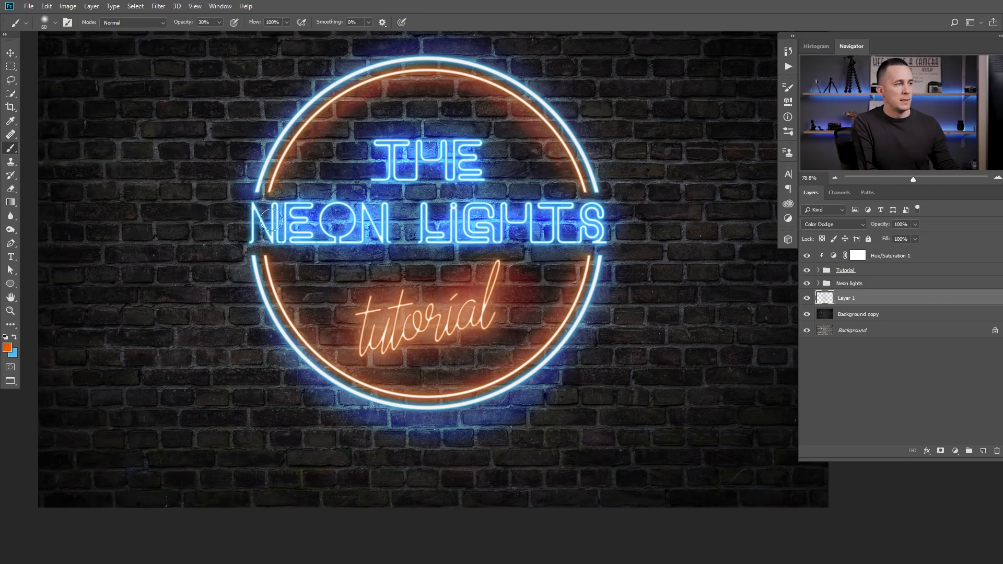
key(bracketright)
key(bracketright)
key(bracketright)
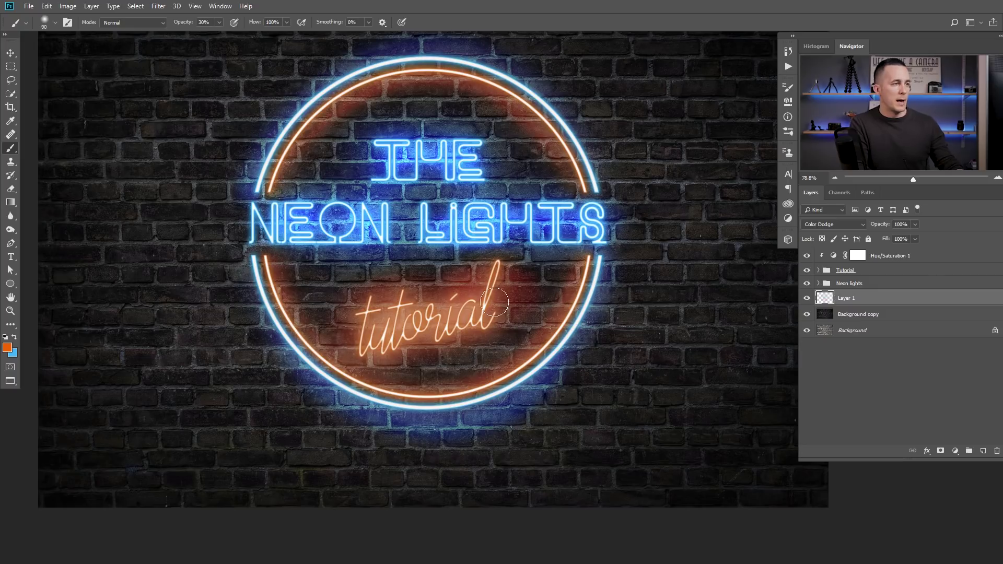
- In the Neon lights group, set the blend mode of the "the" text's drop shadow to Screen, trying Normal first
scroll(495, 302, down, 4)
scroll(470, 324, up, 2)
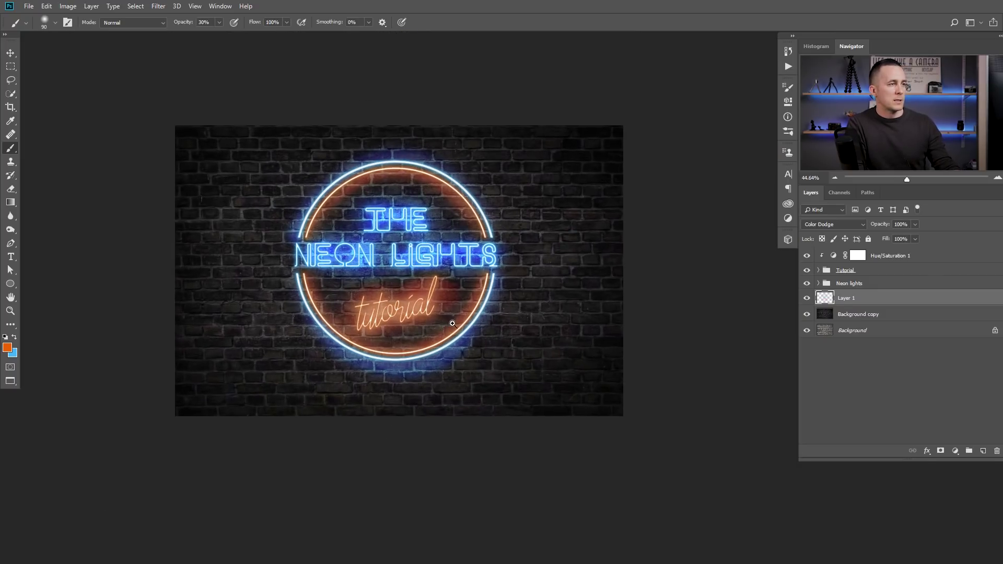
scroll(452, 324, up, 3)
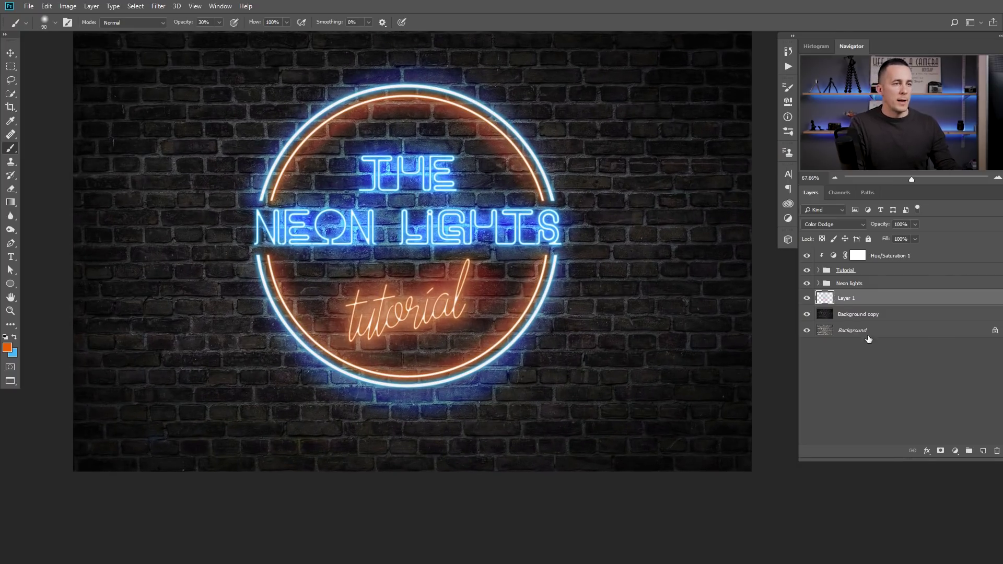
scroll(405, 236, up, 2)
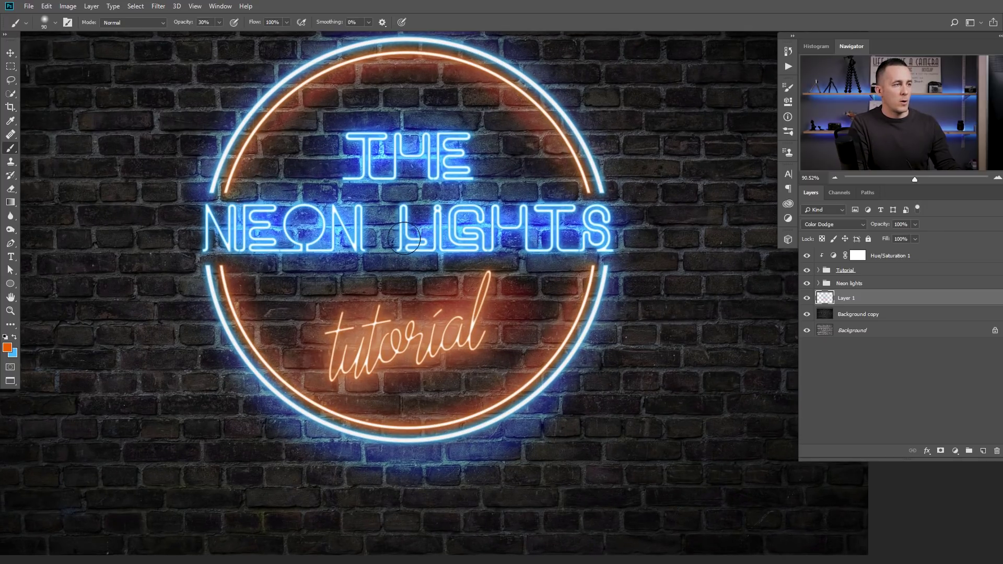
click(819, 284)
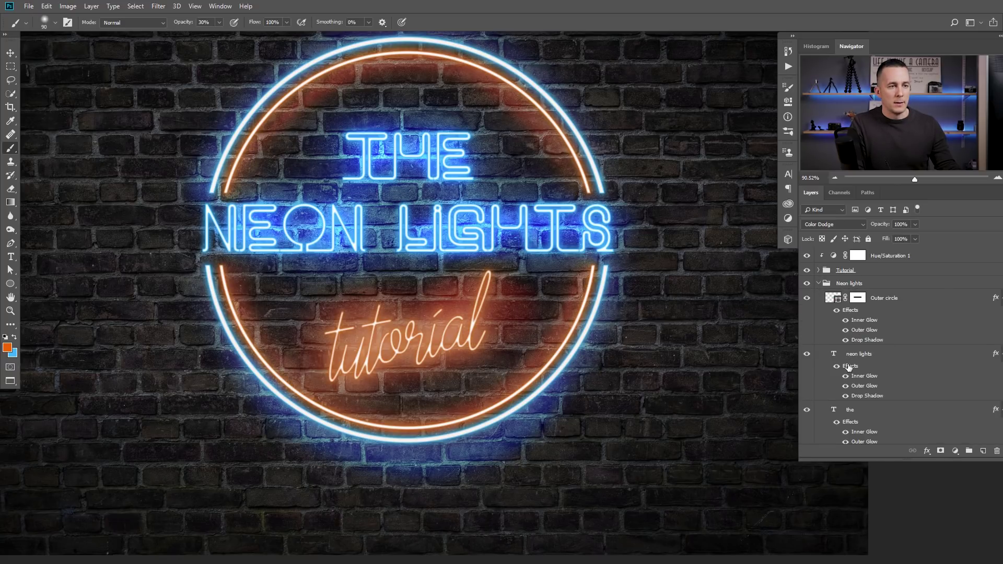
click(866, 424)
scroll(866, 422, down, 1)
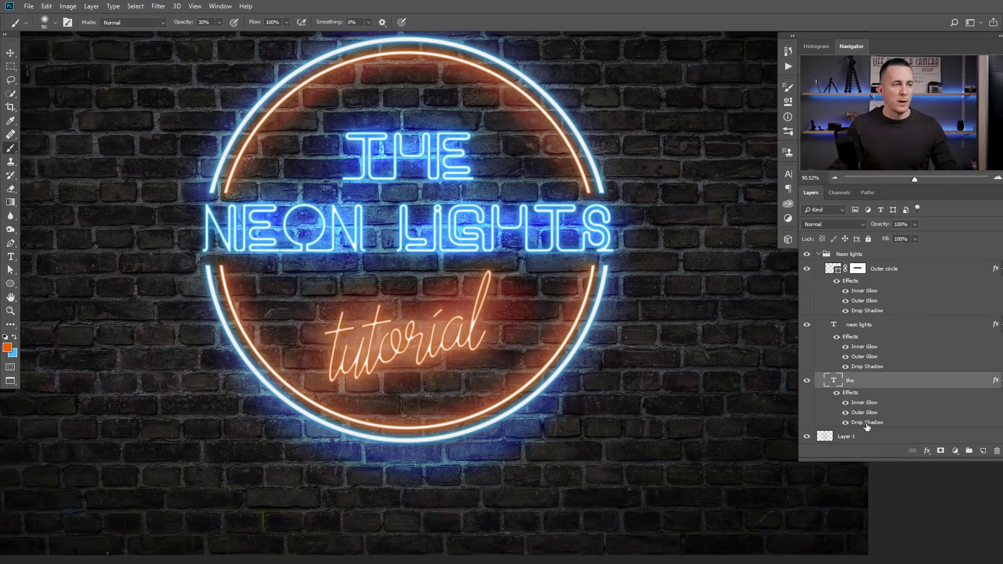
double_click(866, 423)
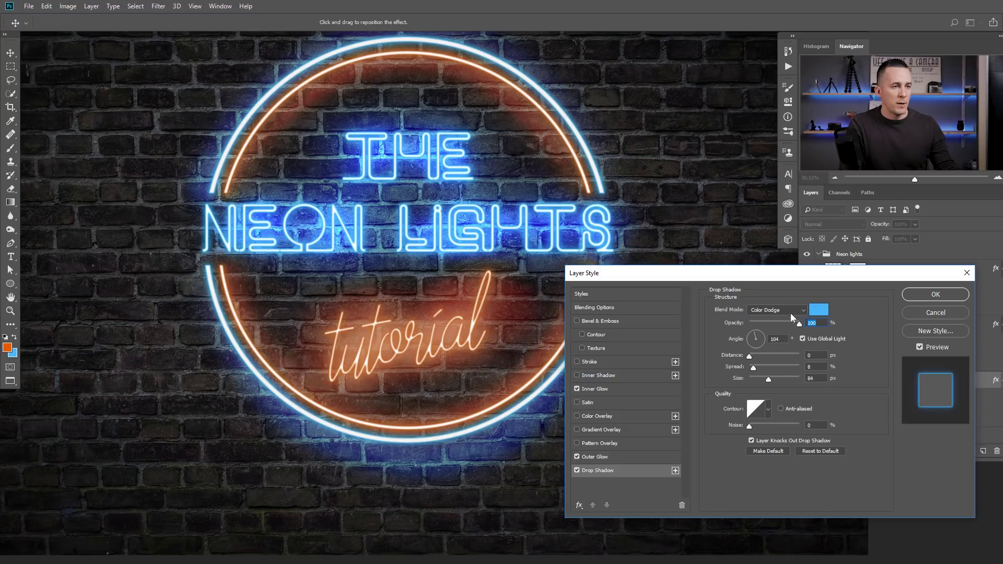
click(792, 312)
click(763, 322)
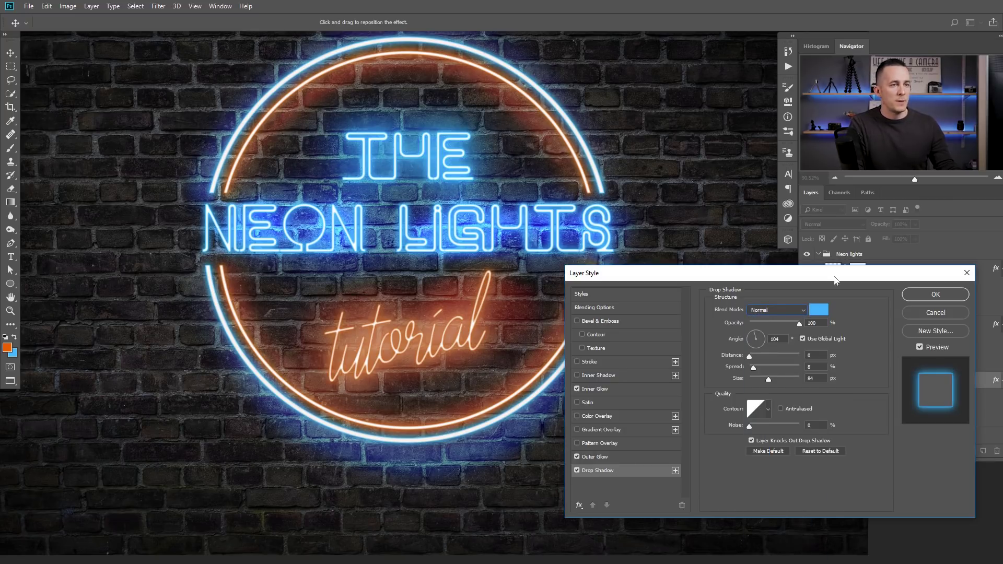
click(804, 311)
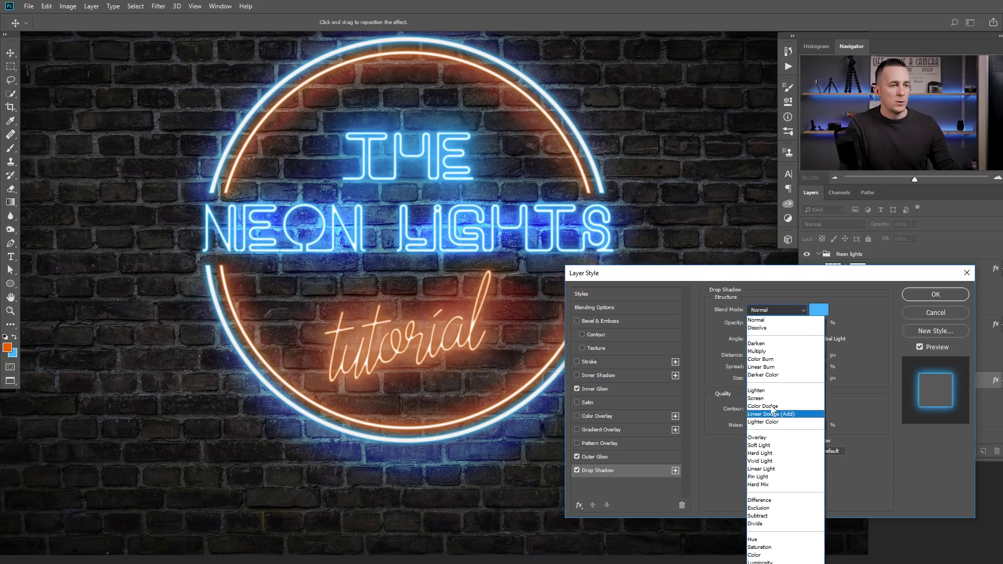
click(772, 398)
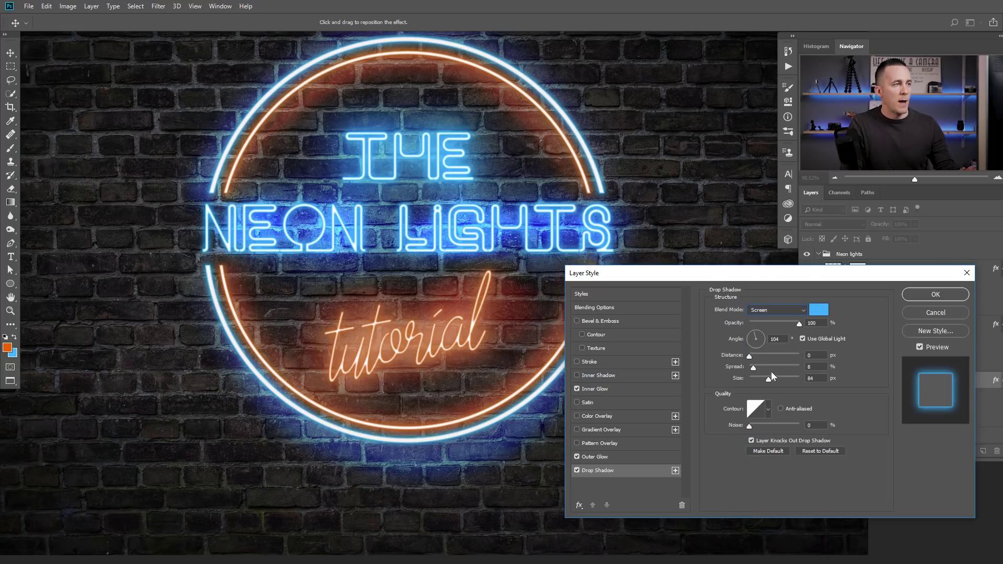
click(934, 295)
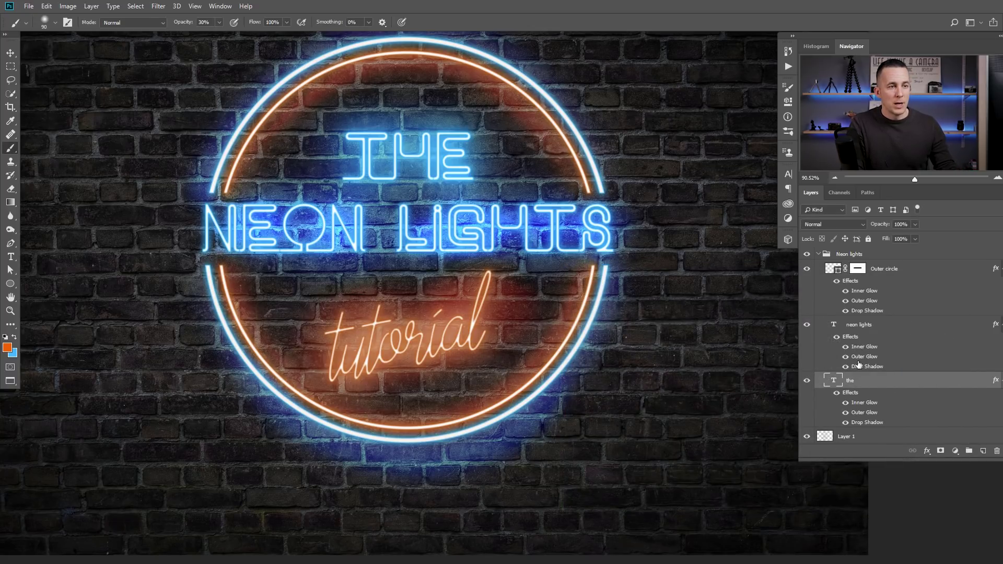
- Change the drop shadow of the "neon lights" text to the Screen blend mode
double_click(861, 368)
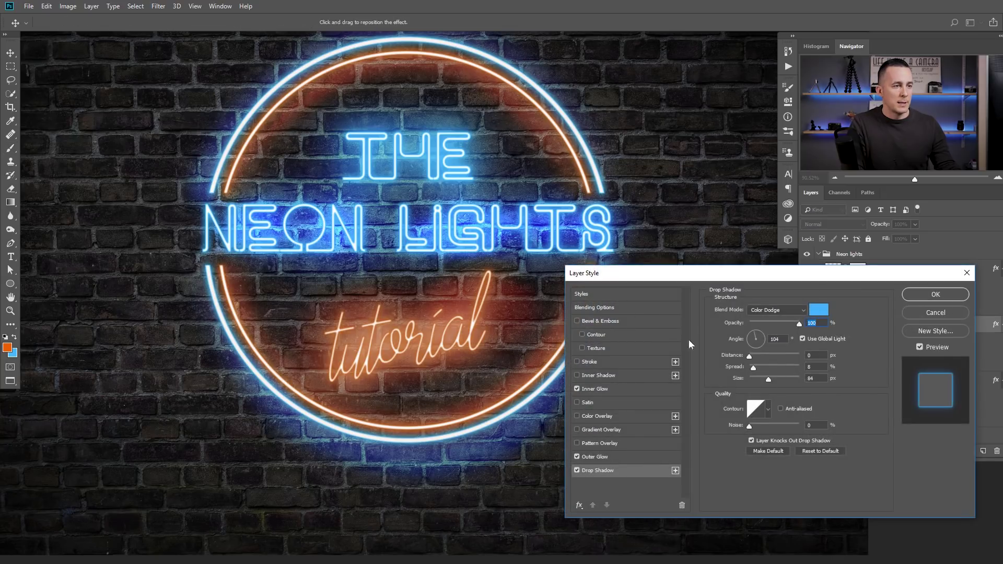
click(776, 309)
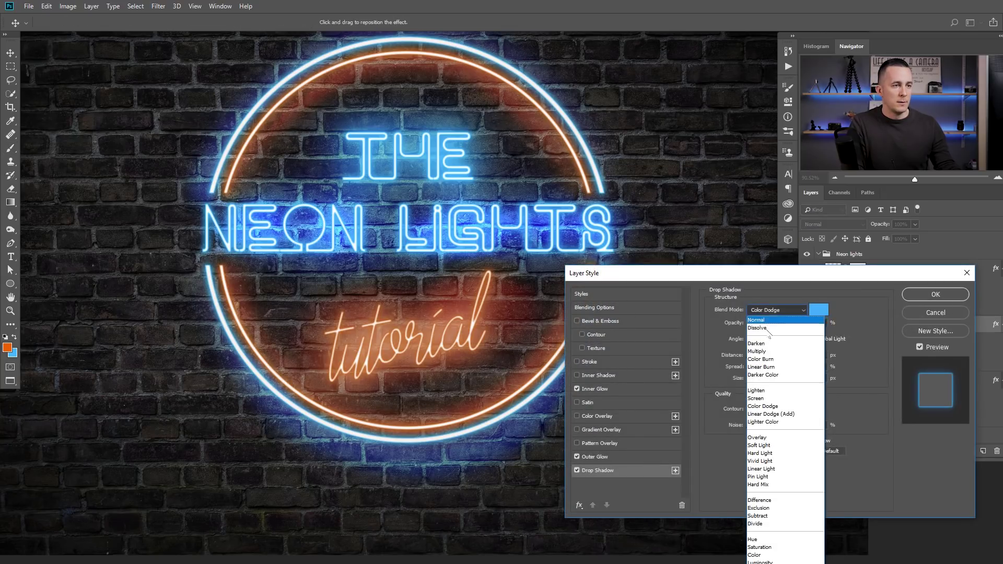
click(765, 396)
click(931, 295)
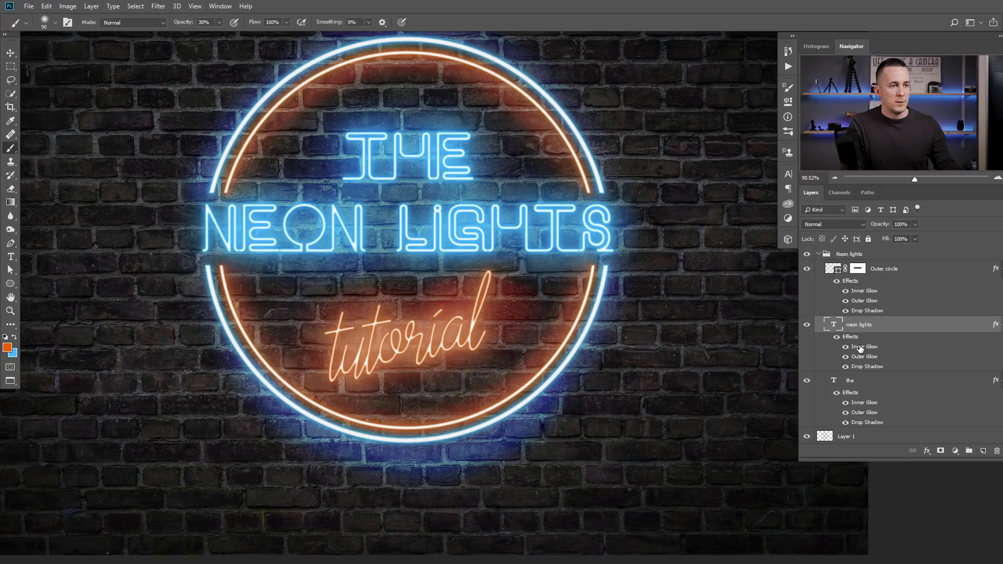
- Try the Screen blend mode on the outer circle's drop shadow and undo it
double_click(866, 312)
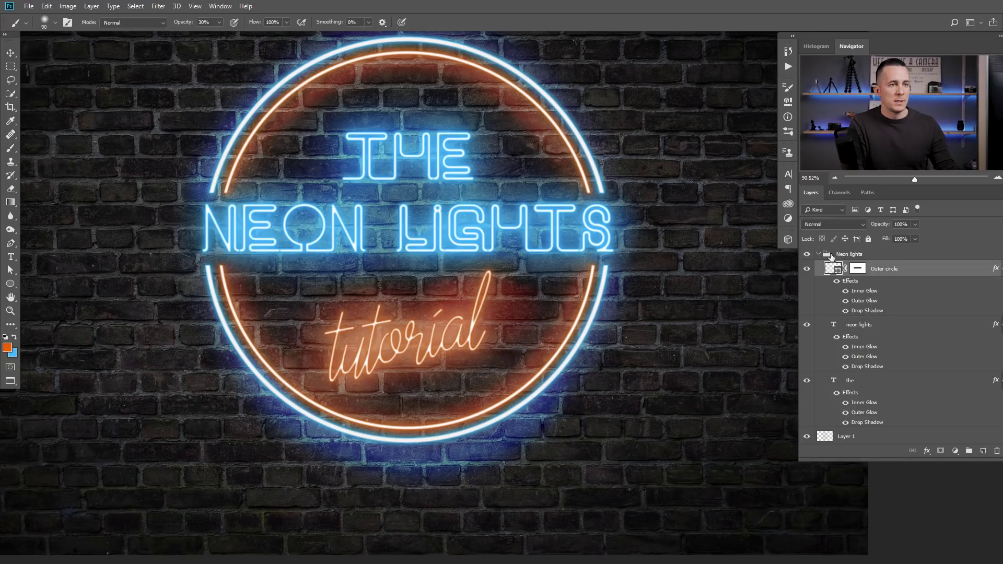
click(776, 310)
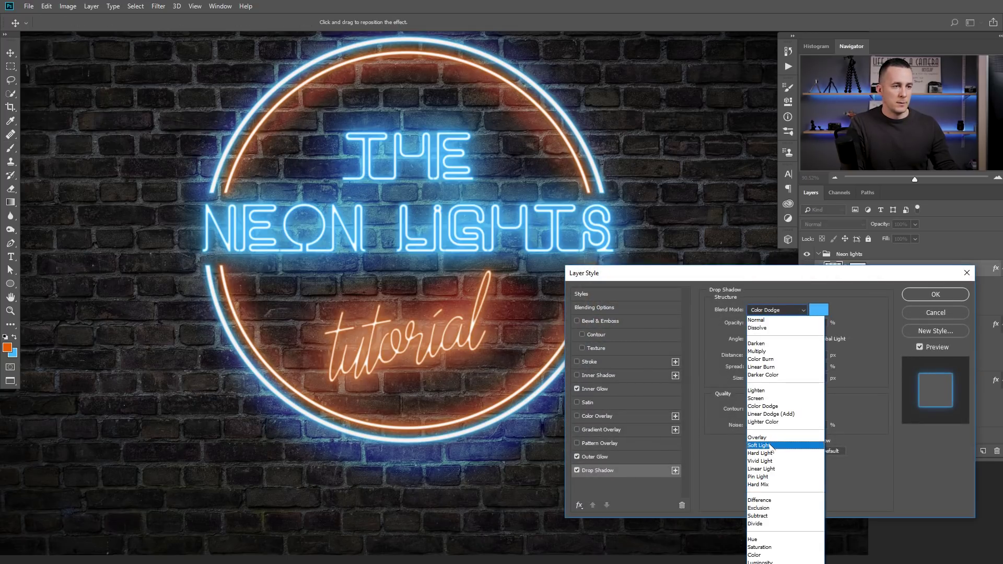
click(777, 399)
click(923, 291)
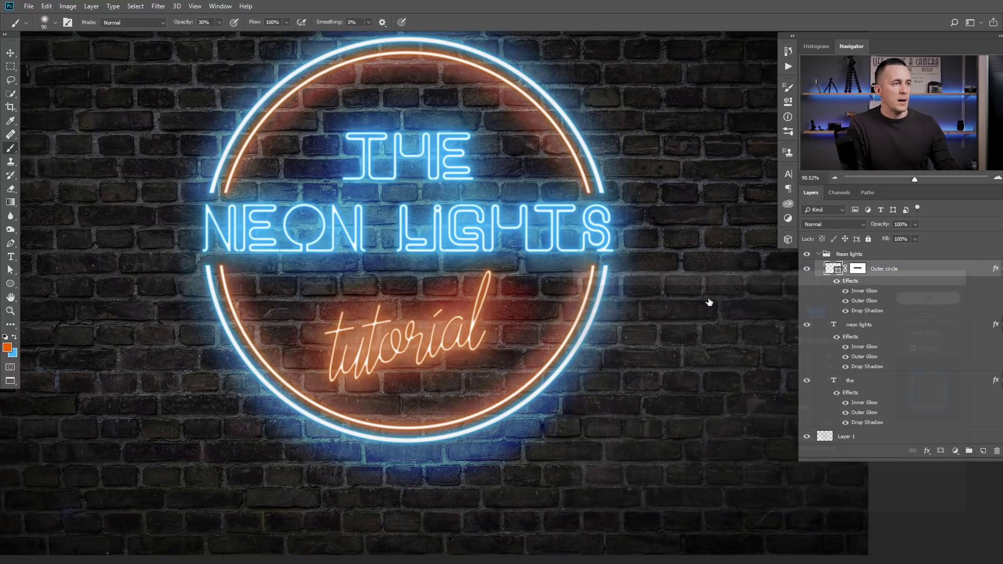
ctrl+alt+click(541, 303)
drag(545, 309, 516, 302)
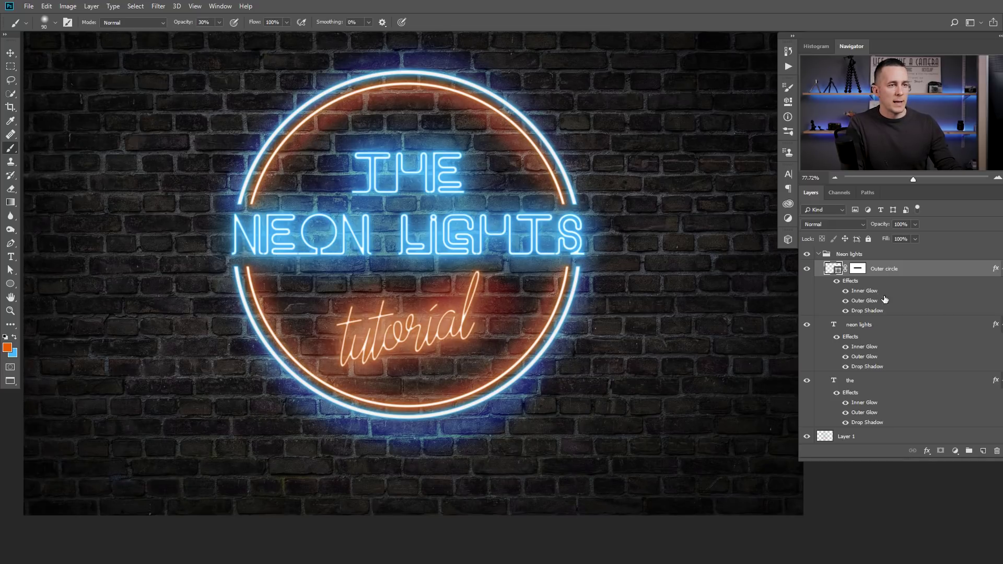
- Set the outer circle's drop shadow blend mode to Screen and collapse the Neon lights group
double_click(868, 314)
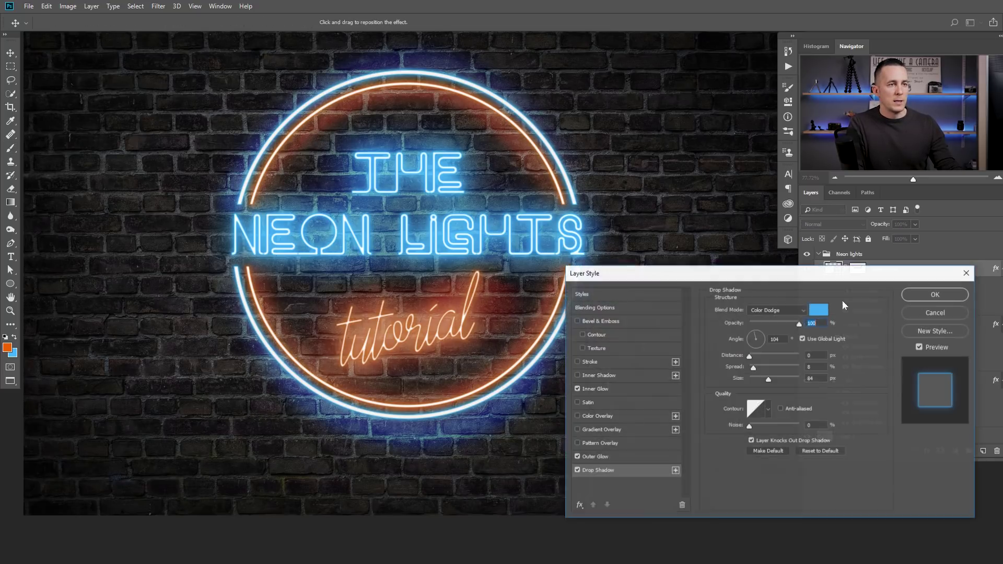
click(777, 310)
click(778, 399)
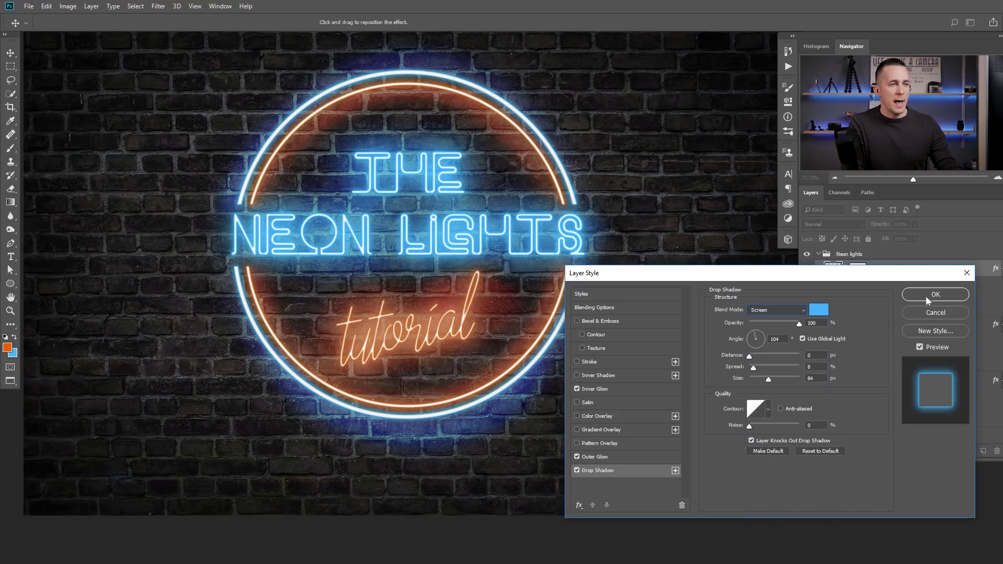
click(933, 295)
key(b)
click(820, 254)
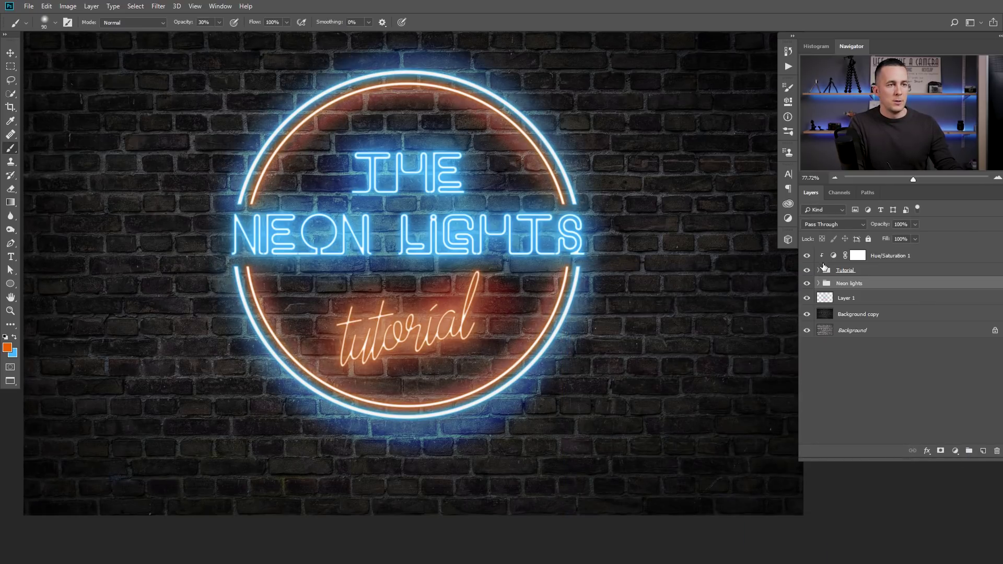
- Expand the Tutorial group and set the inner circle's drop shadow blend mode to Screen
click(819, 271)
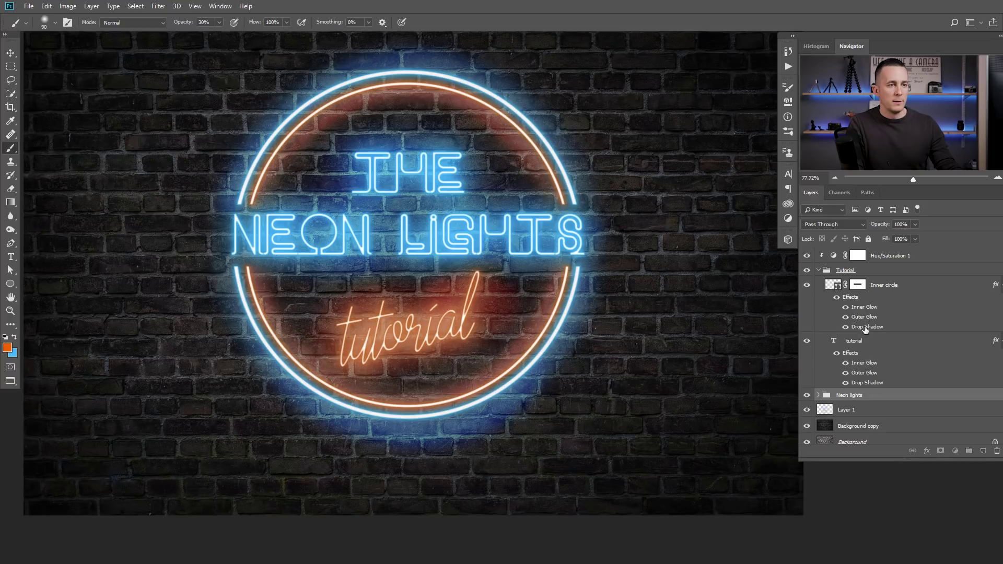
double_click(846, 316)
click(777, 310)
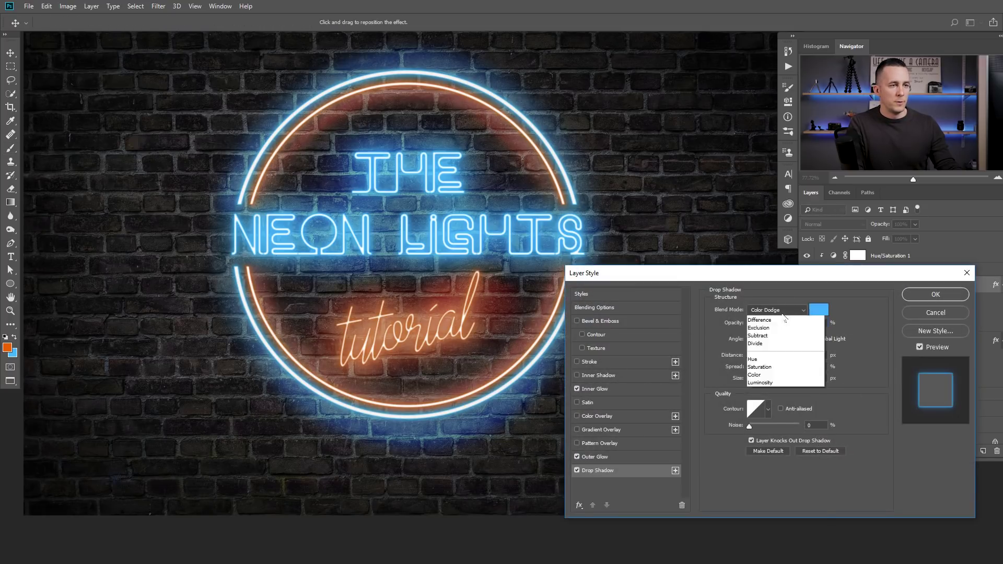
click(772, 397)
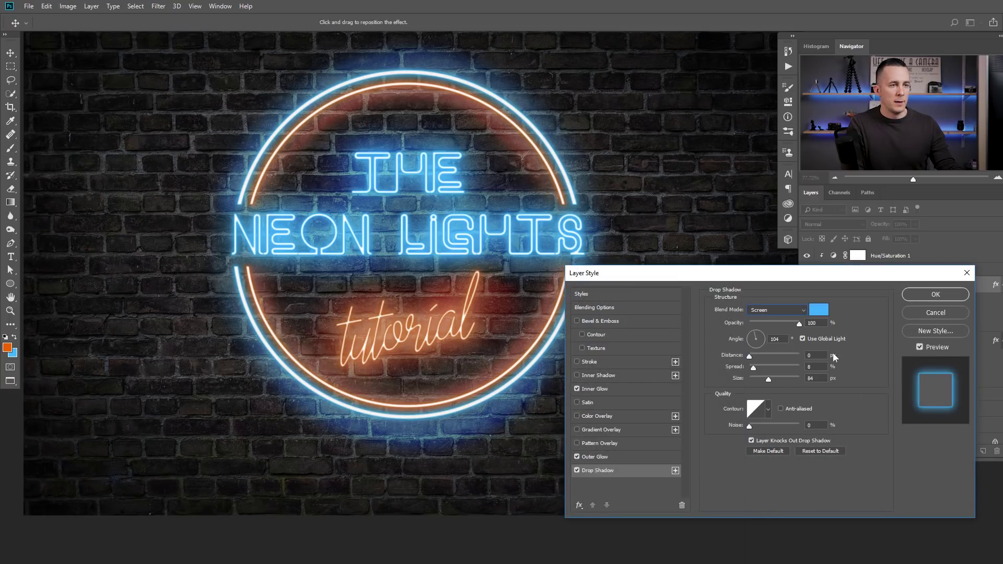
click(920, 295)
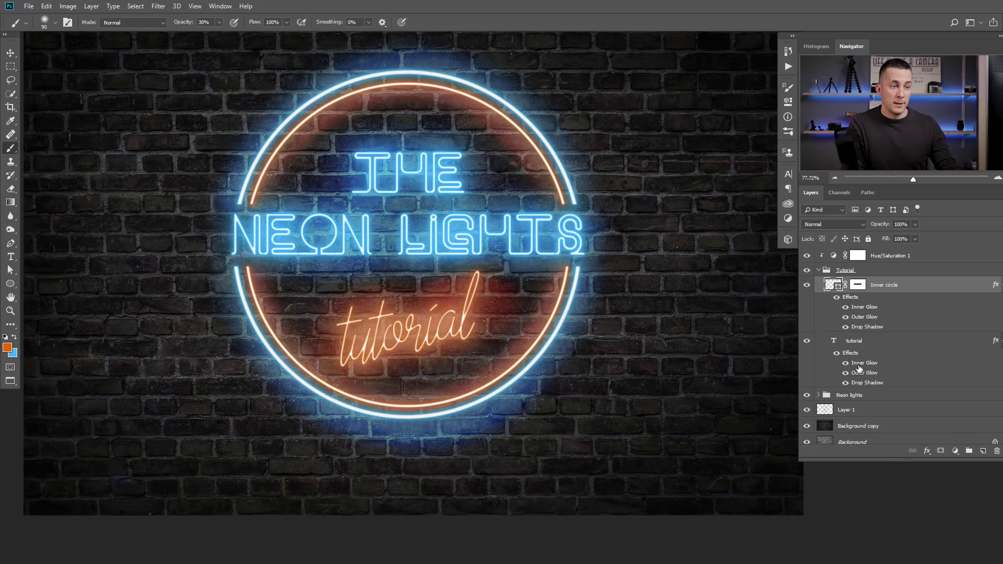
- Switch the "tutorial" text's drop shadow to the Screen blend mode
double_click(863, 383)
click(777, 310)
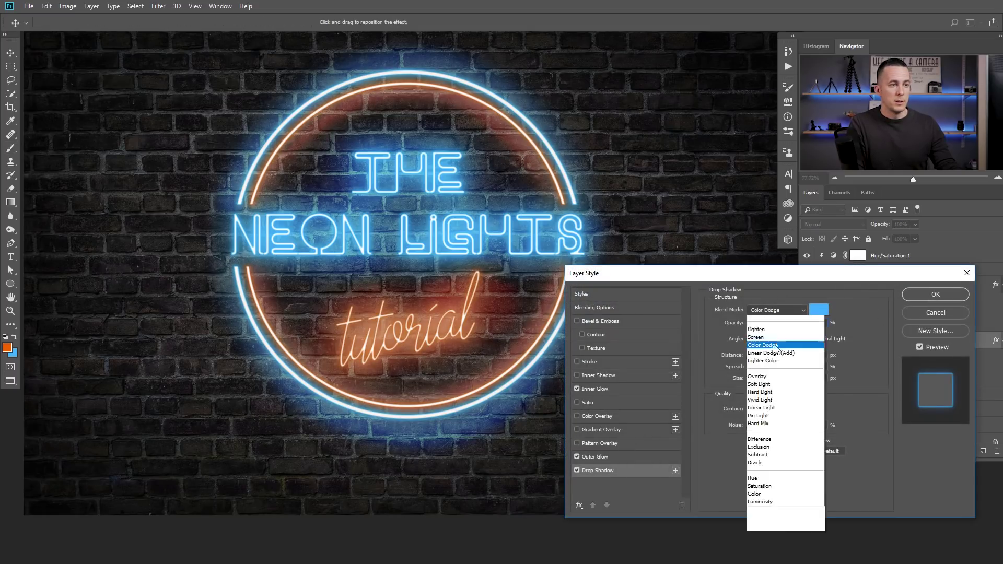
click(769, 397)
click(936, 295)
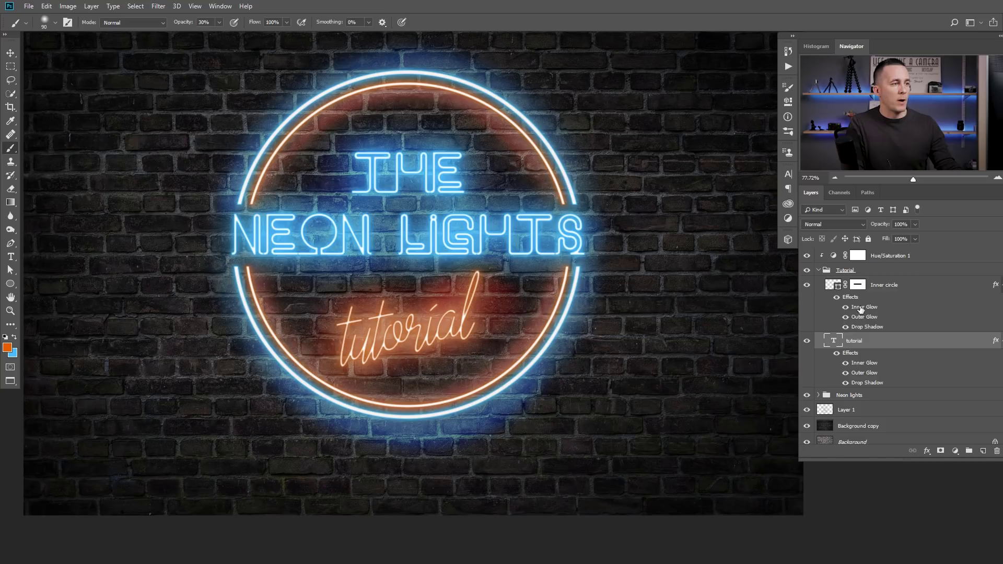
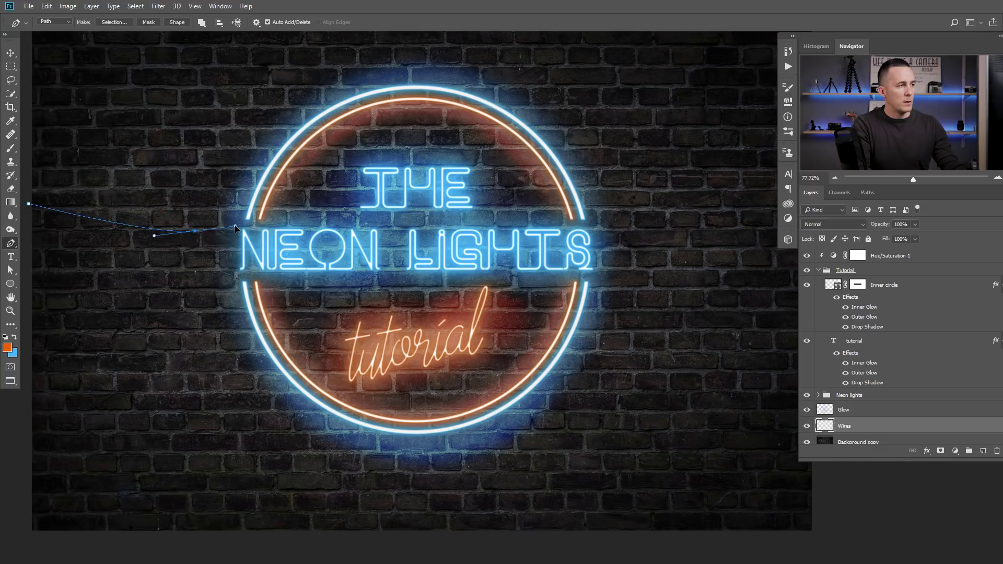
- Extend the curved wire path with smooth anchor points across the "neon lights" text towards its last letter
drag(308, 259, 327, 260)
drag(402, 251, 415, 245)
drag(478, 243, 541, 247)
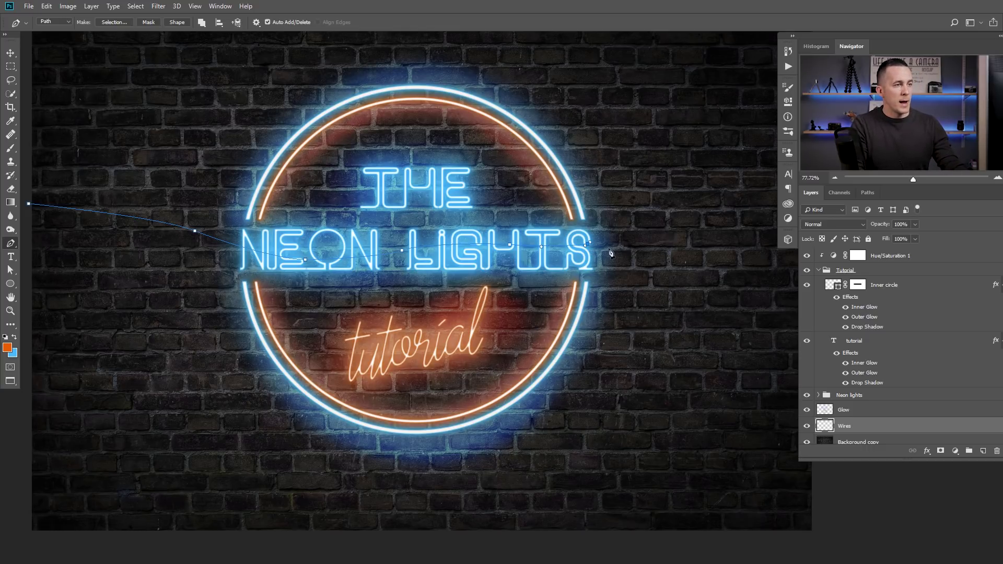
- Set the brush hardness to 100% and reduce the brush to a thin wire-like size
click(10, 148)
right_click(314, 248)
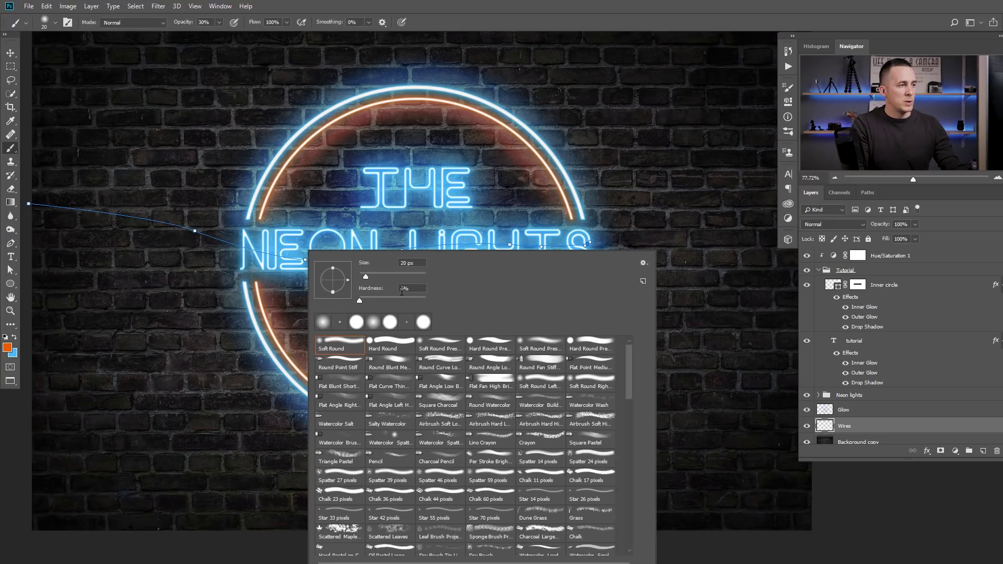
drag(399, 296, 428, 302)
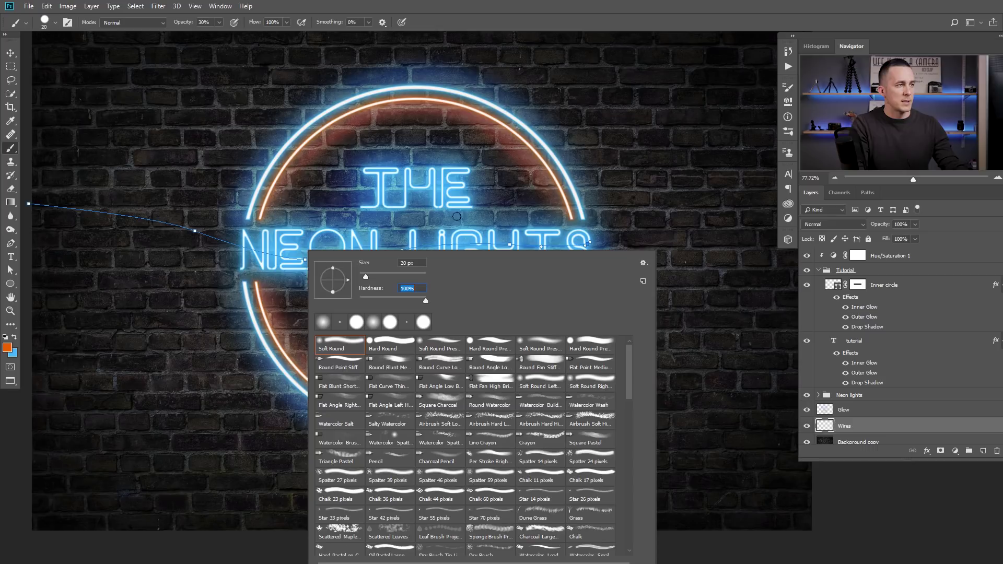
click(484, 29)
drag(291, 264, 356, 261)
key(bracketleft)
key(bracketleft)
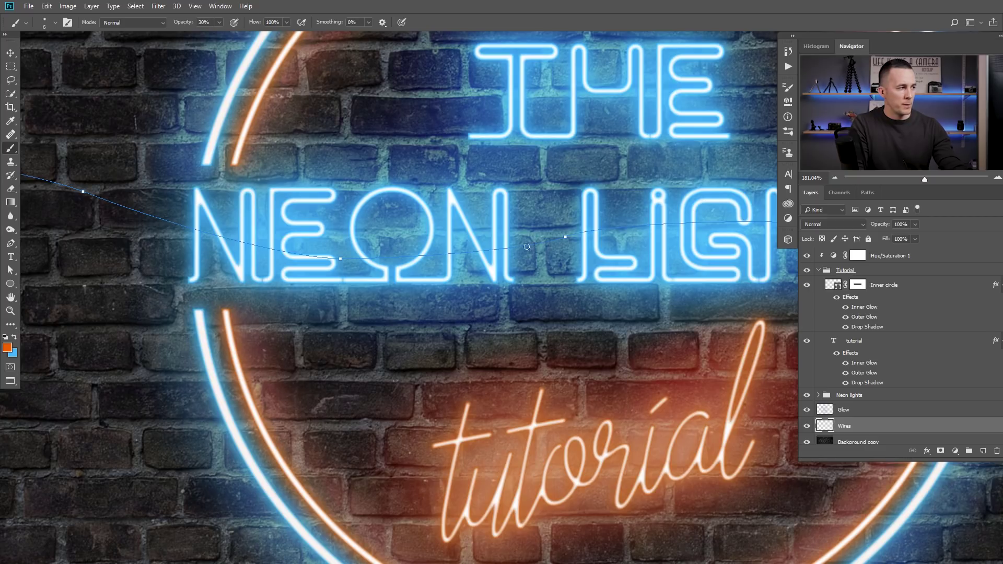
- Reset the foreground and background colours to black and white and set the brush opacity to 100%
key(d)
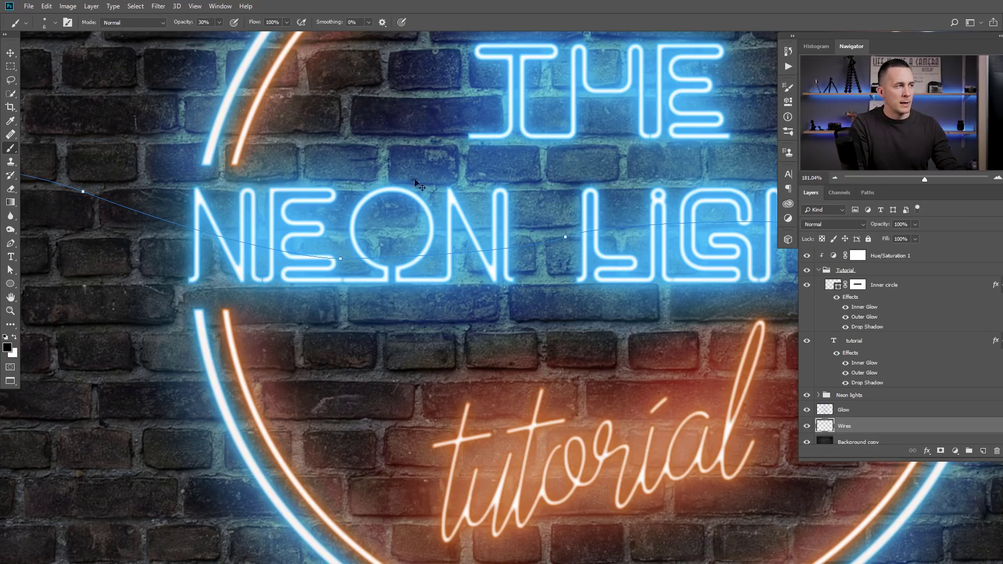
key(0)
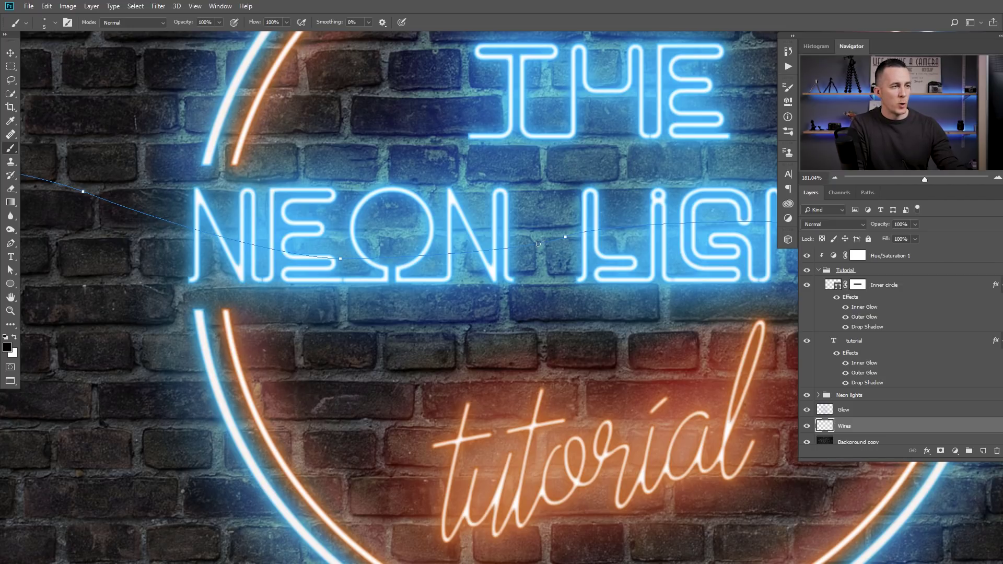
scroll(536, 249, down, 8)
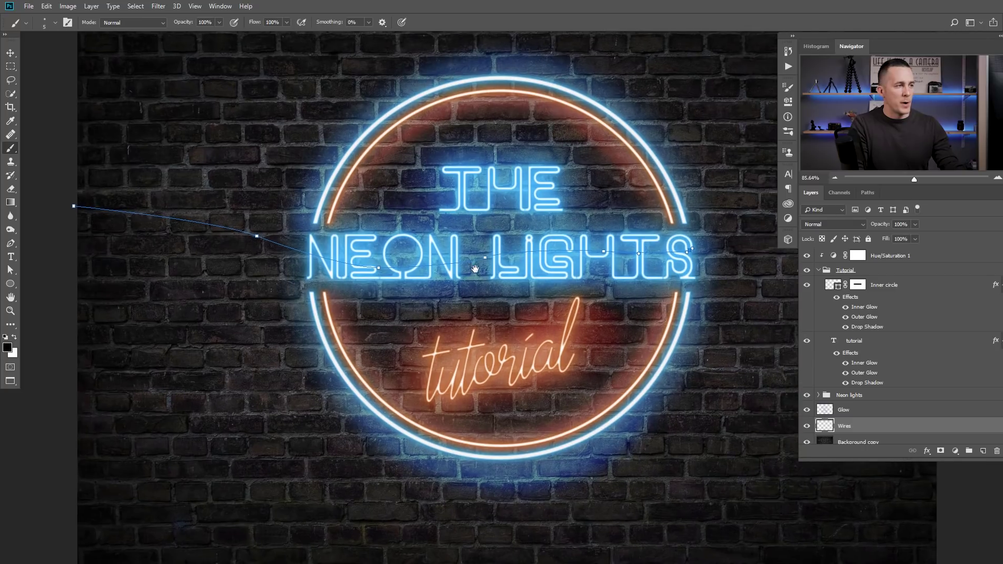
drag(475, 269, 461, 270)
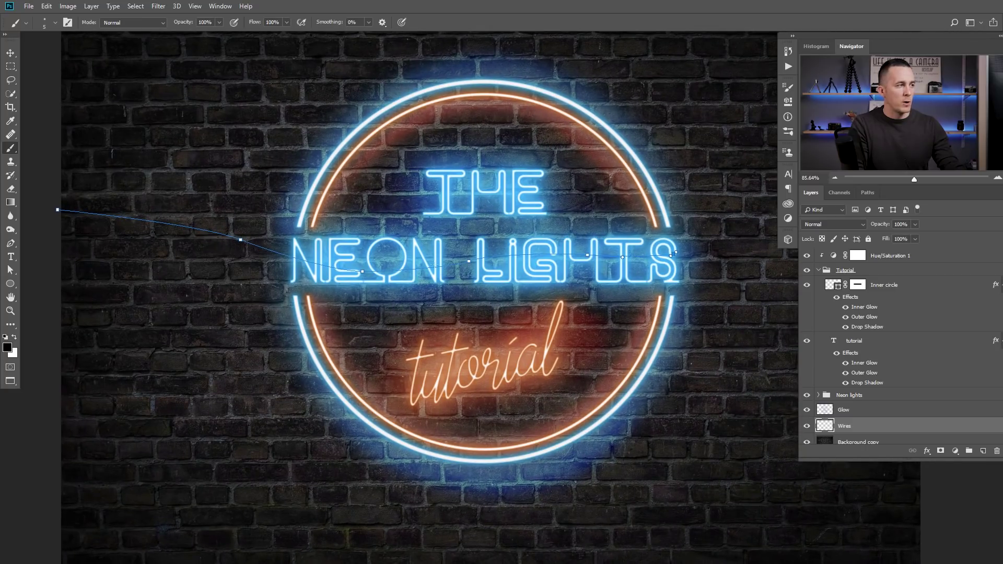
- Stroke the curved wire path with the Brush, without simulated pressure, on the Wires layer and dismiss the path
key(p)
right_click(492, 228)
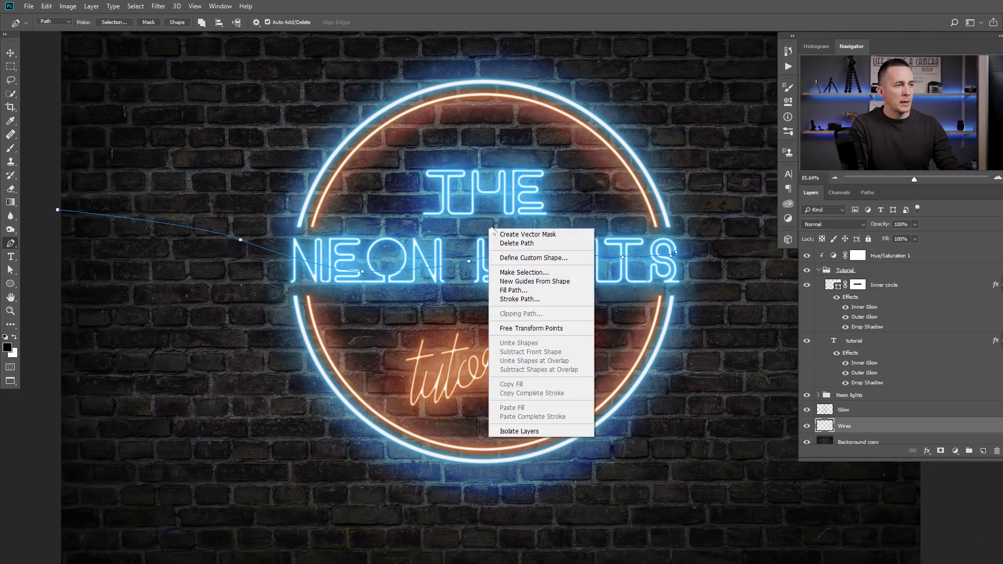
click(523, 302)
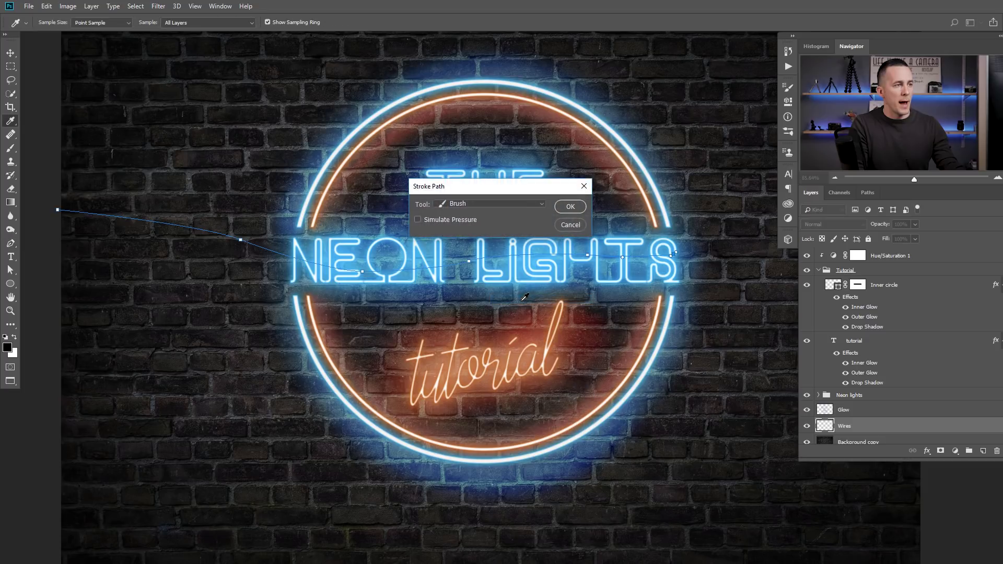
click(569, 206)
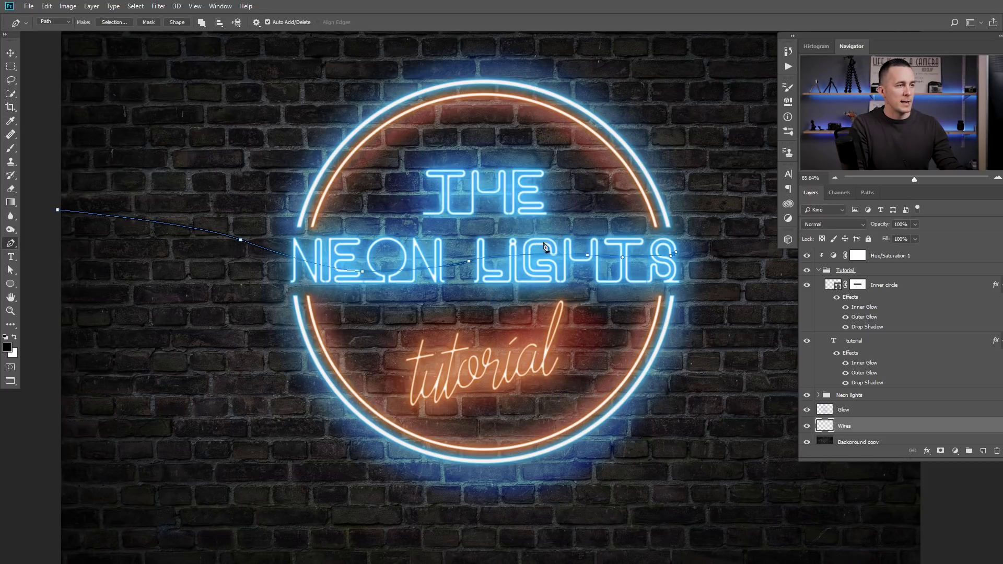
key(Return)
- Add a drop shadow to the Wires layer and set its colour to near-black 010101
drag(417, 264, 442, 274)
drag(505, 256, 415, 264)
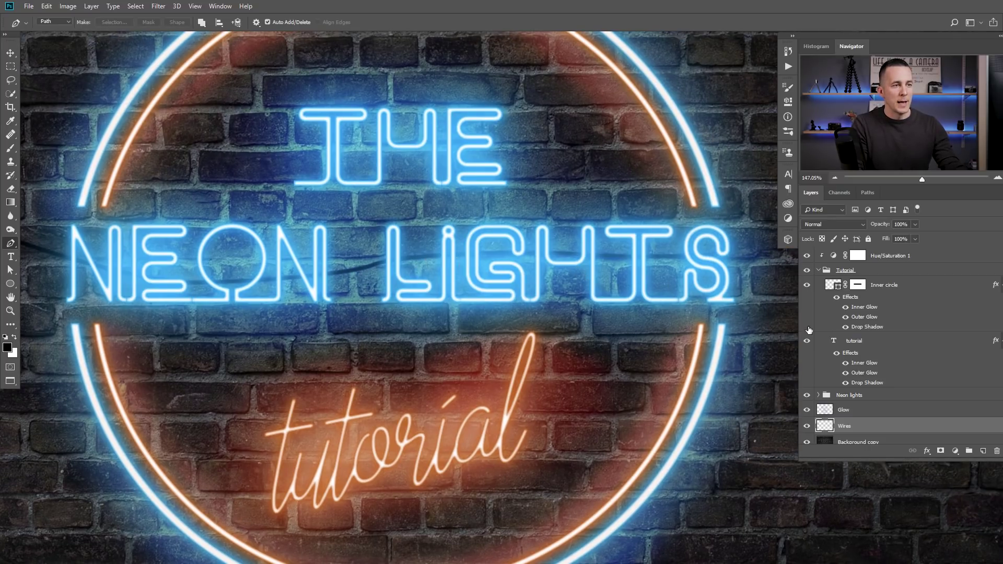
double_click(895, 430)
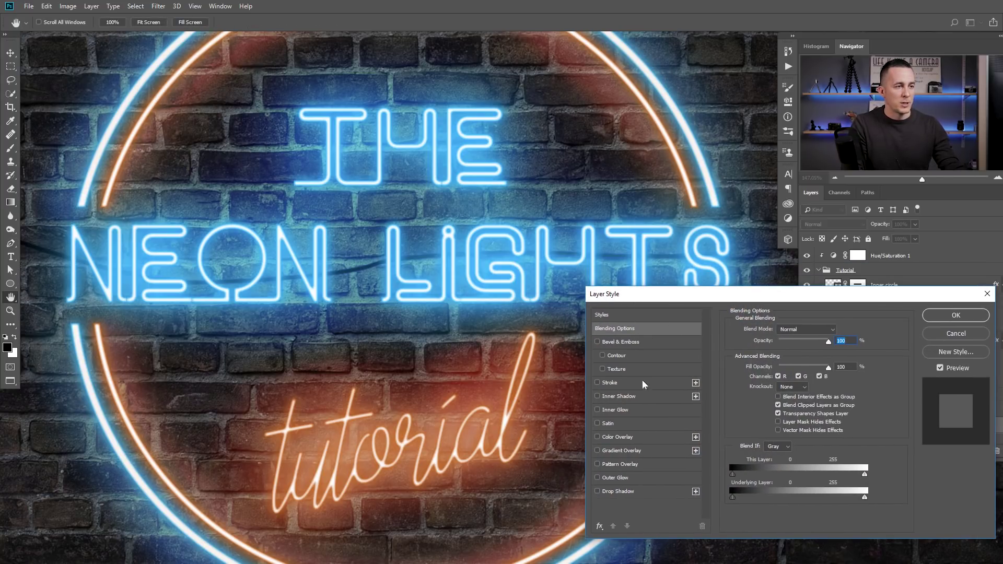
click(608, 491)
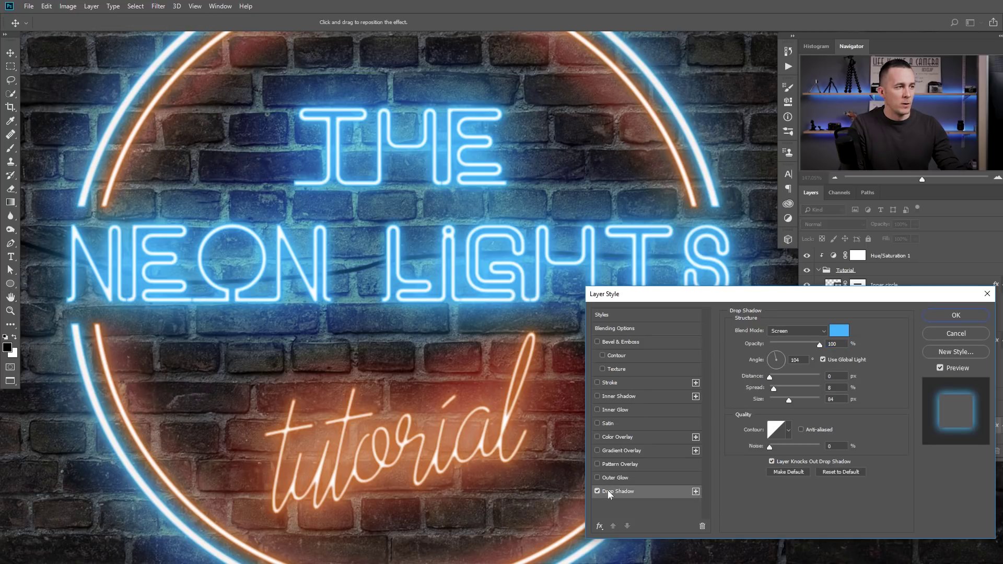
click(838, 332)
drag(703, 240, 667, 348)
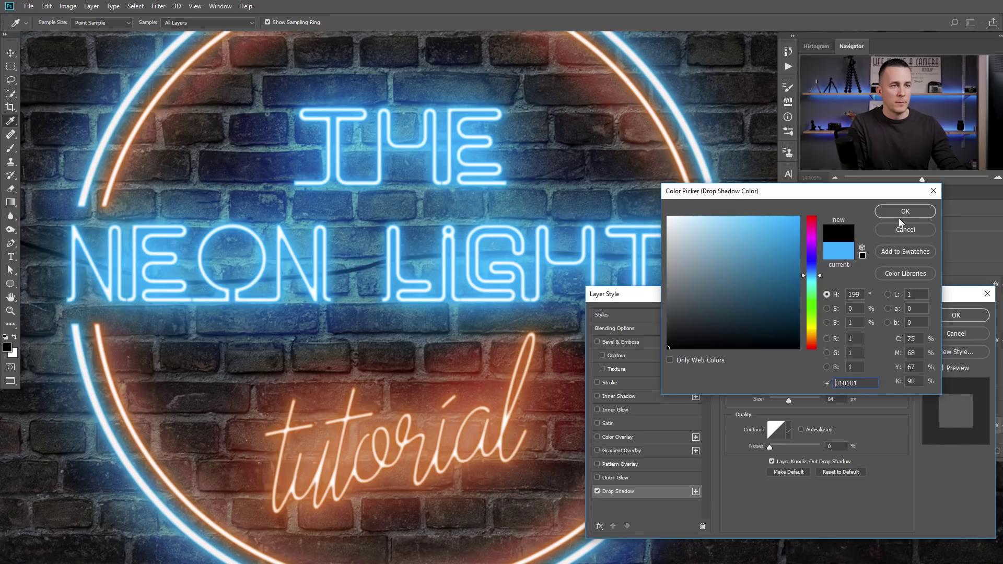
click(899, 215)
- Set the wire shadow's blend mode to Normal, distance to 16 px, spread to 3% and size to 8 px
drag(790, 403, 775, 380)
click(772, 378)
click(796, 332)
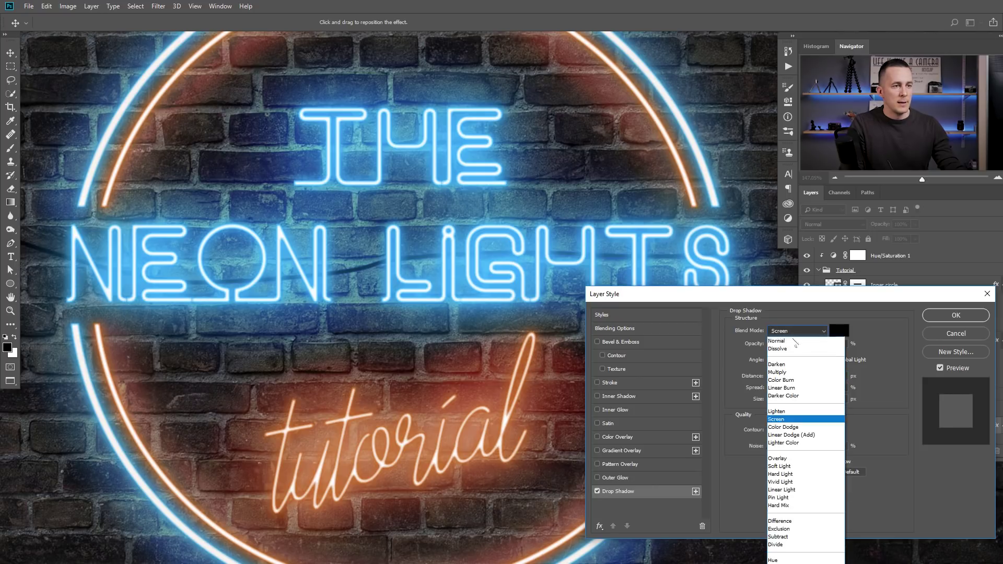
click(836, 340)
drag(776, 377, 777, 402)
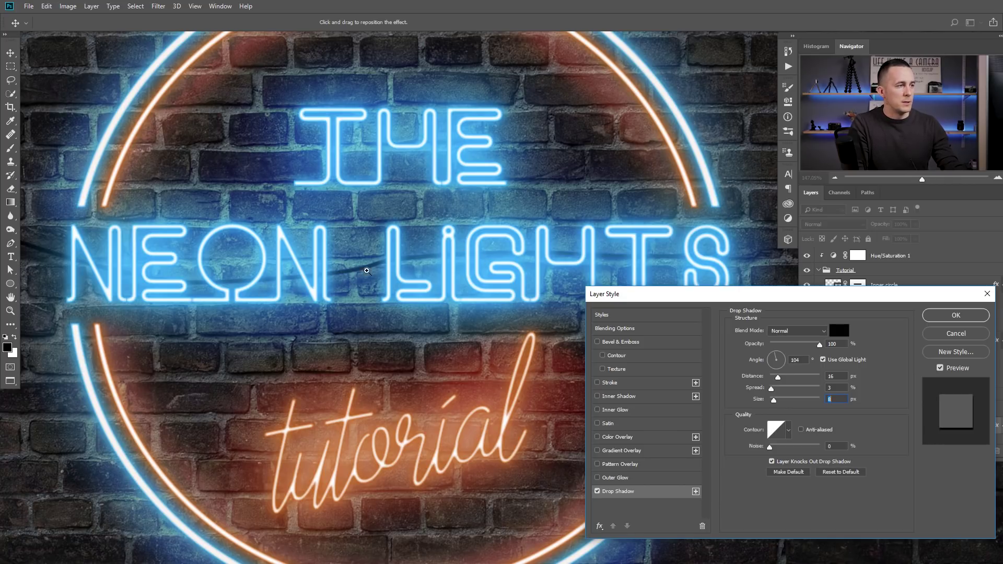
- Add an inner glow to the wire, with the source at the center and the off-white colour f6f6f6
ctrl+click(367, 271)
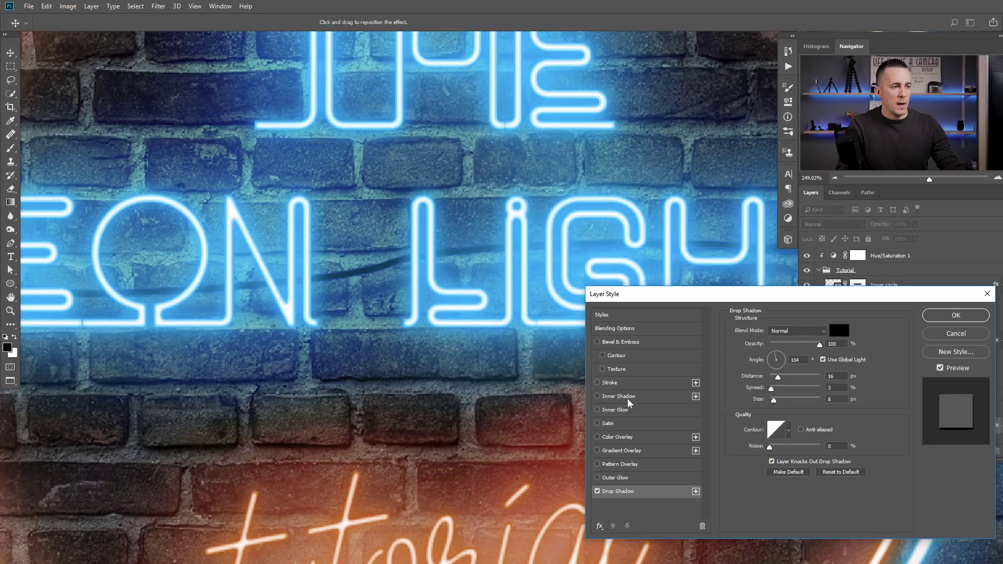
click(619, 397)
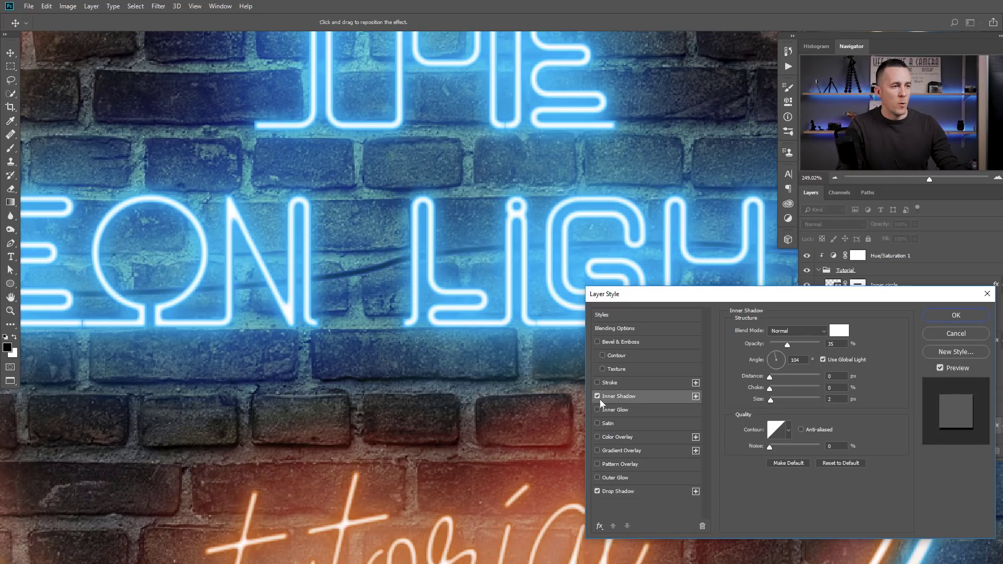
click(597, 396)
click(603, 409)
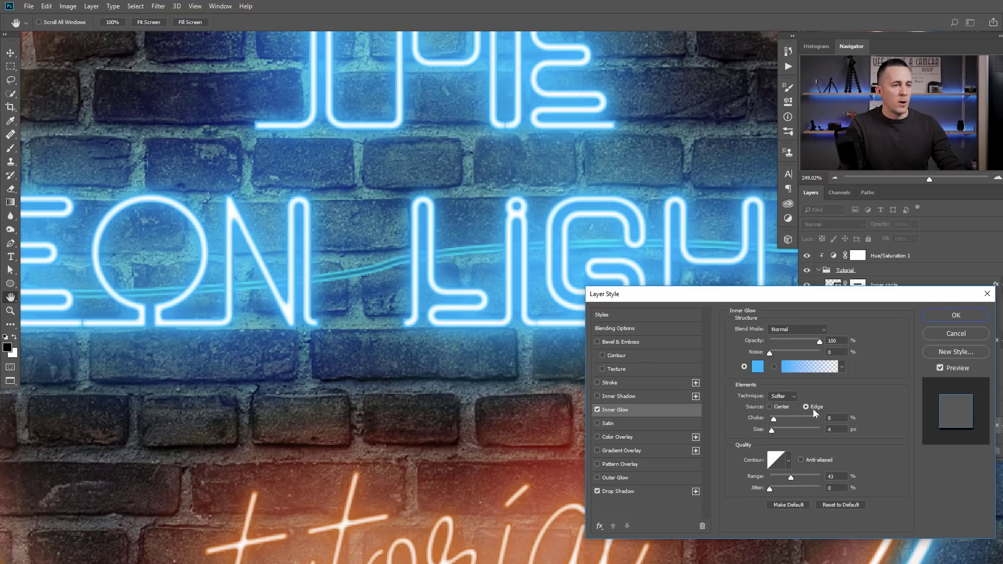
click(770, 407)
click(759, 367)
click(668, 220)
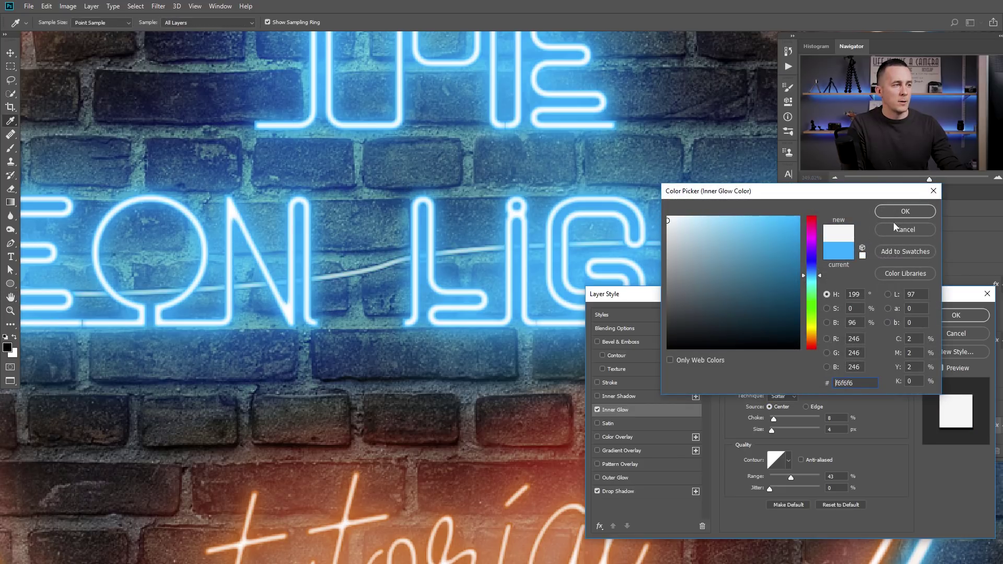
click(907, 216)
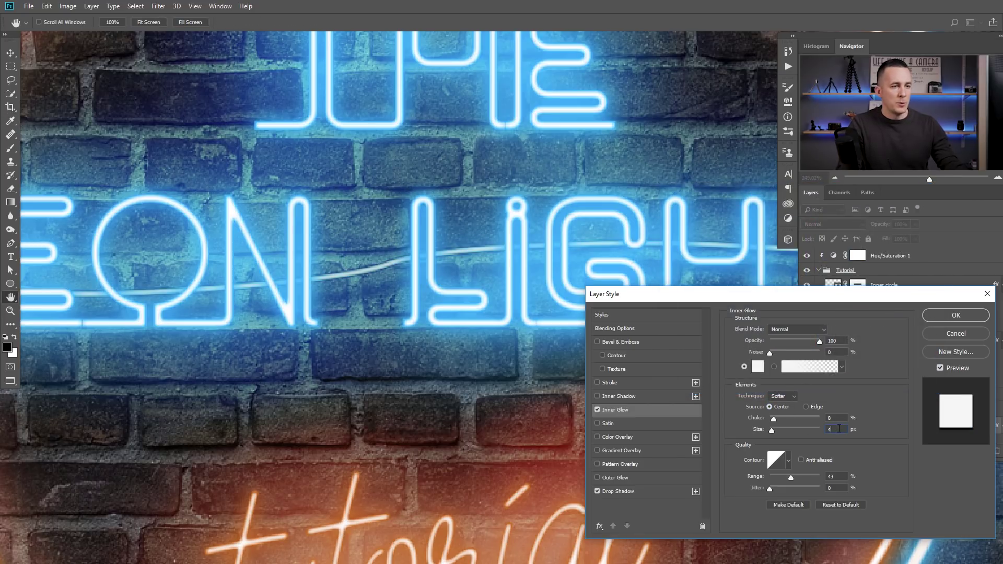
- Set the wire's inner glow to a size of 5 px, a choke of 5% and a range of 30%
drag(840, 429, 829, 425)
key(Down)
key(Up)
key(Up)
key(Up)
key(Down)
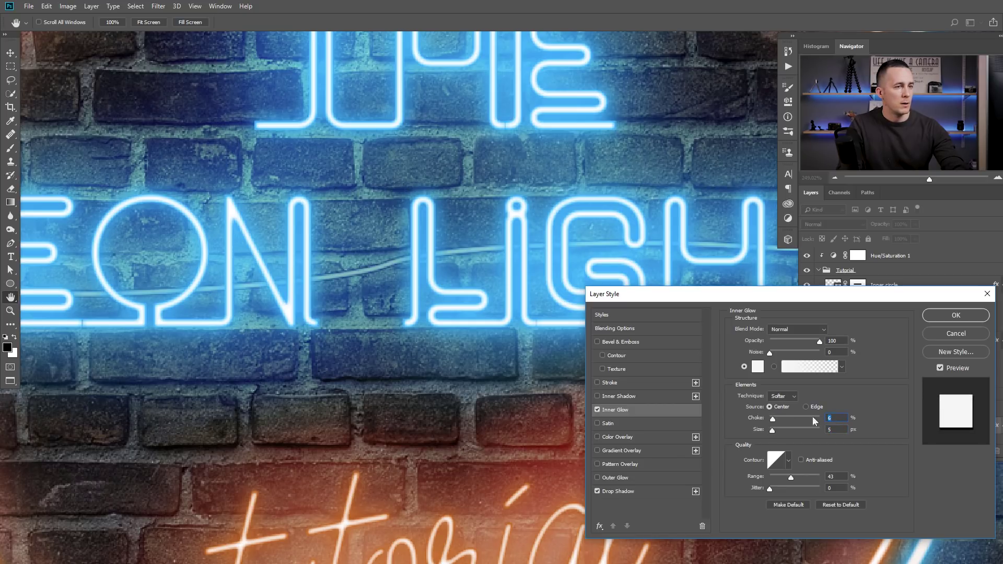
key(Up)
key(Up)
key(Up)
key(Down)
key(Down)
drag(793, 476, 786, 479)
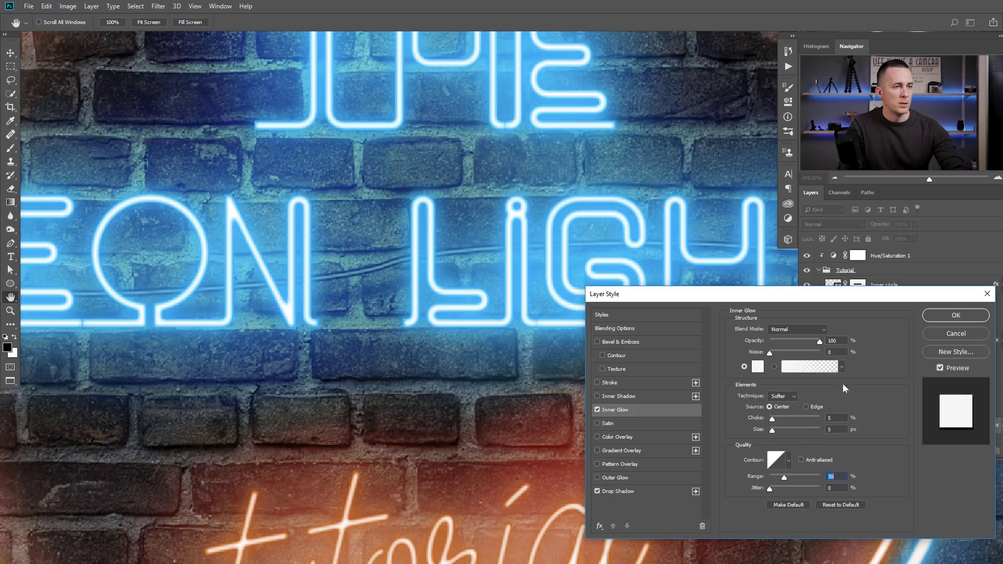
- Reduce the opacity of the wire's inner glow to 43%
drag(821, 340, 804, 342)
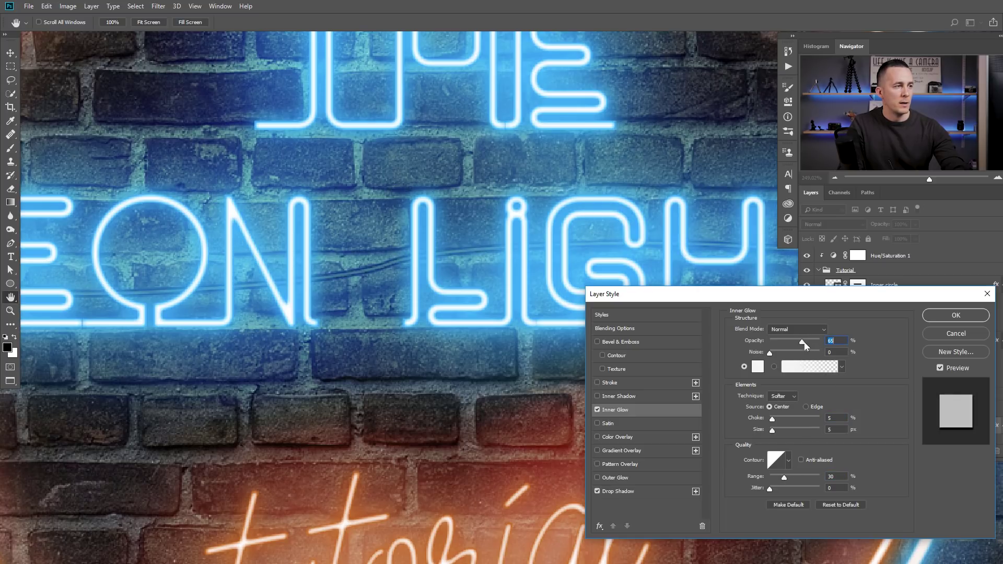
key(ctrl+0)
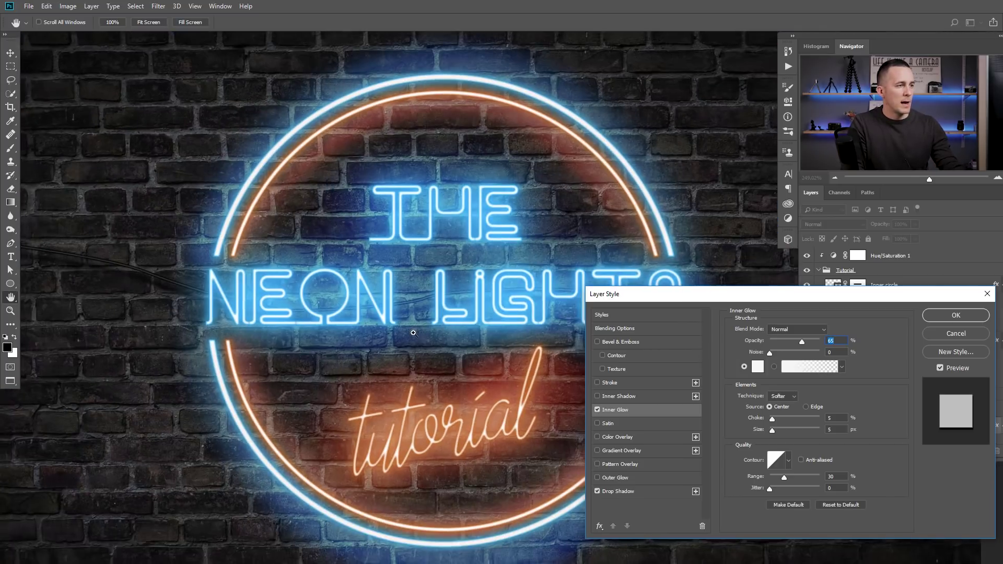
scroll(445, 327, up, 5)
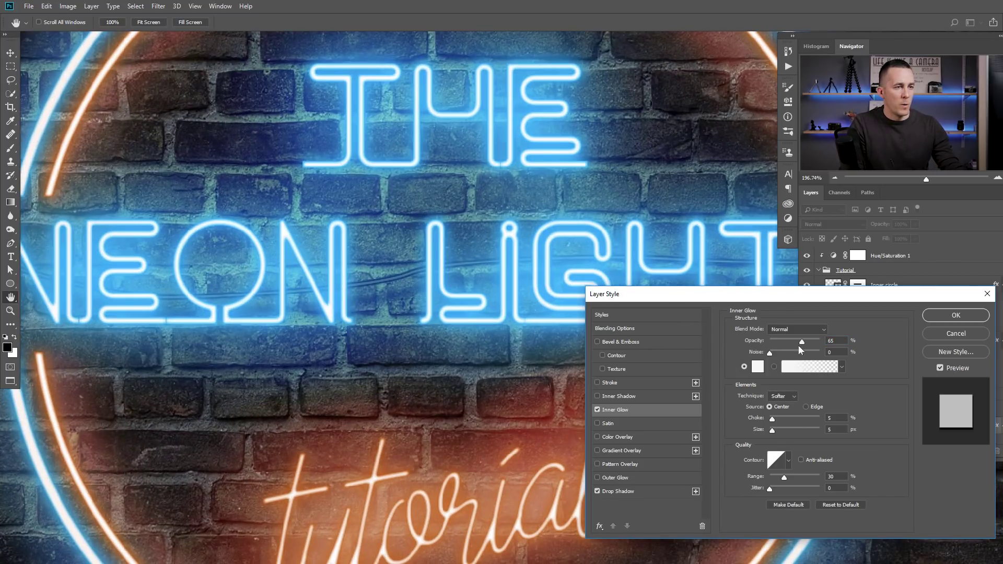
click(796, 346)
drag(796, 344, 788, 345)
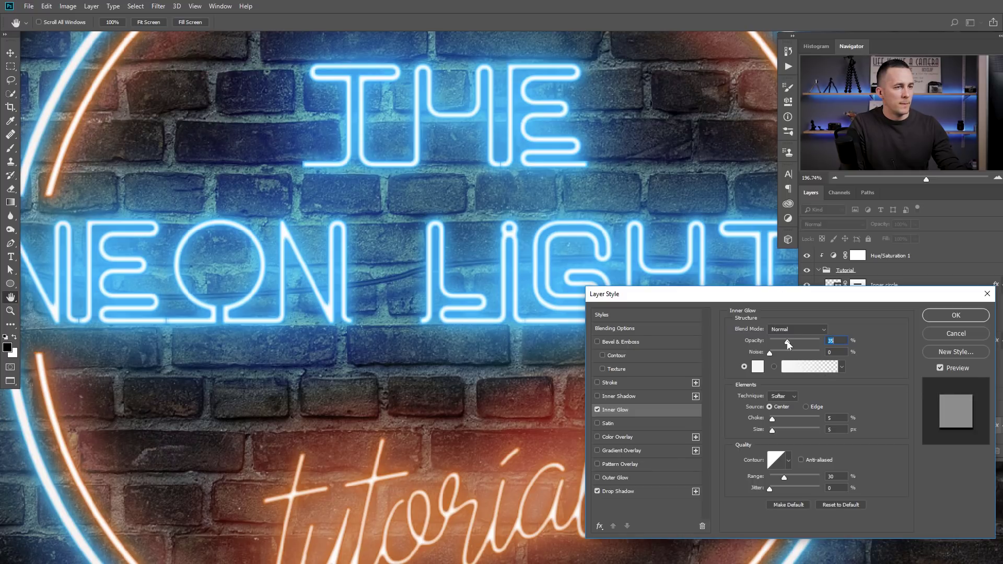
drag(785, 345, 791, 342)
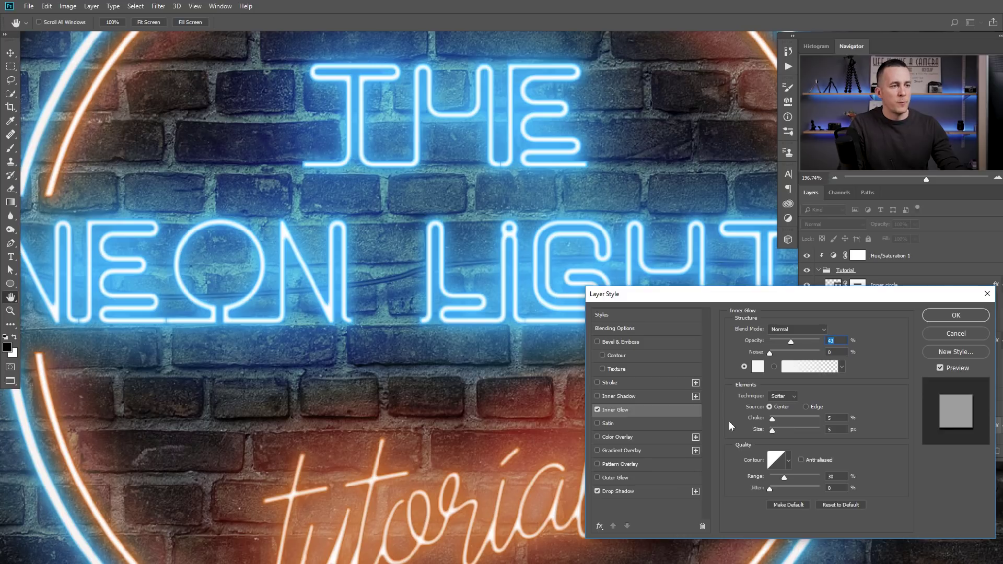
- Try smaller sizes for the wire's inner glow and return it to 5 px
drag(773, 431, 771, 429)
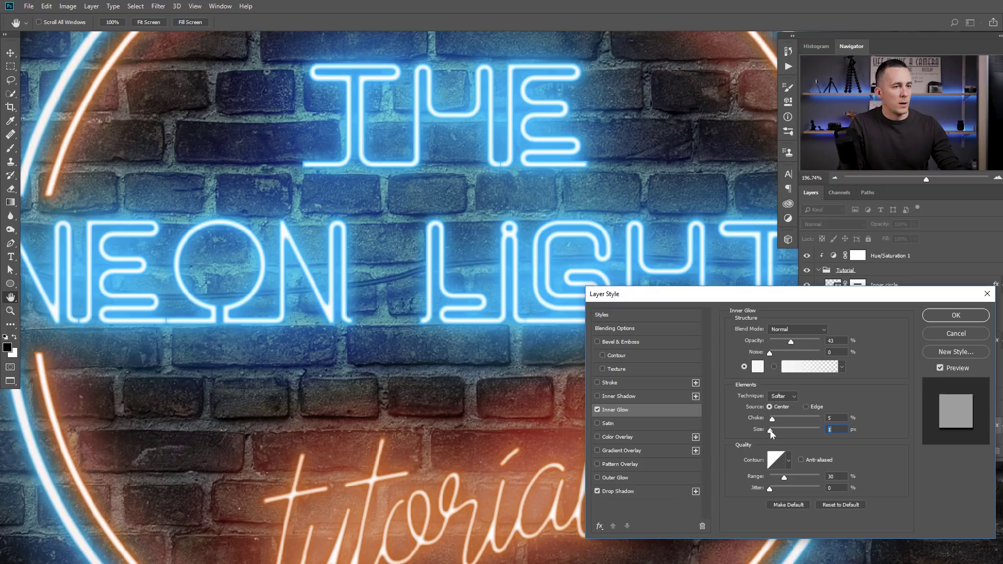
key(Up)
key(Up)
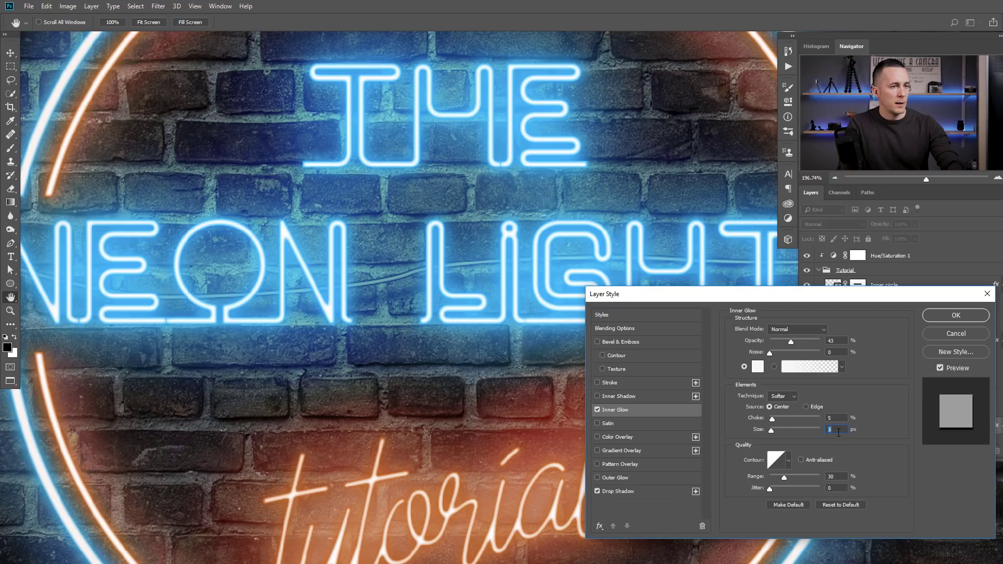
key(Up)
key(Up)
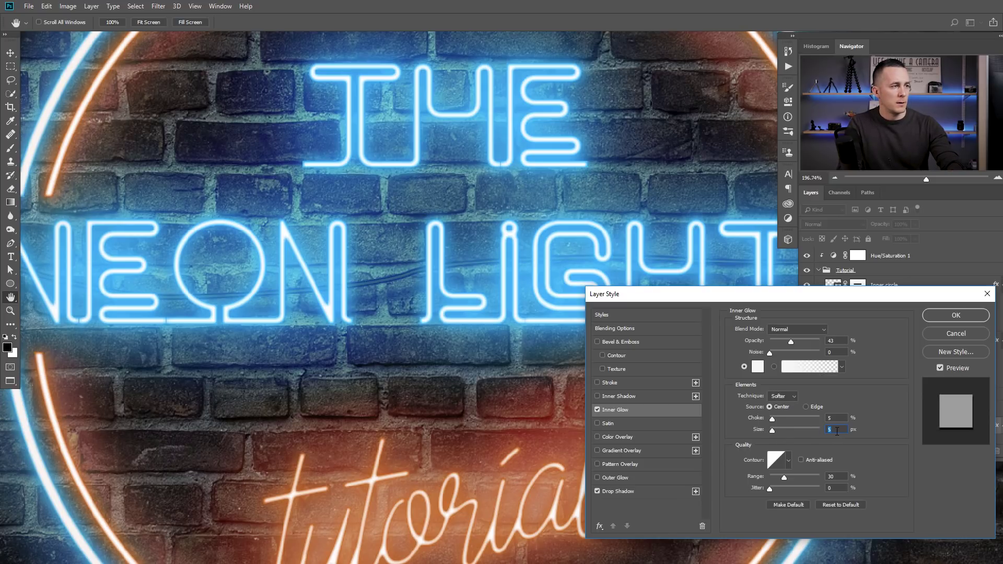
- Keep the off-white inner glow colour and apply the layer style to the Wires layer
click(757, 367)
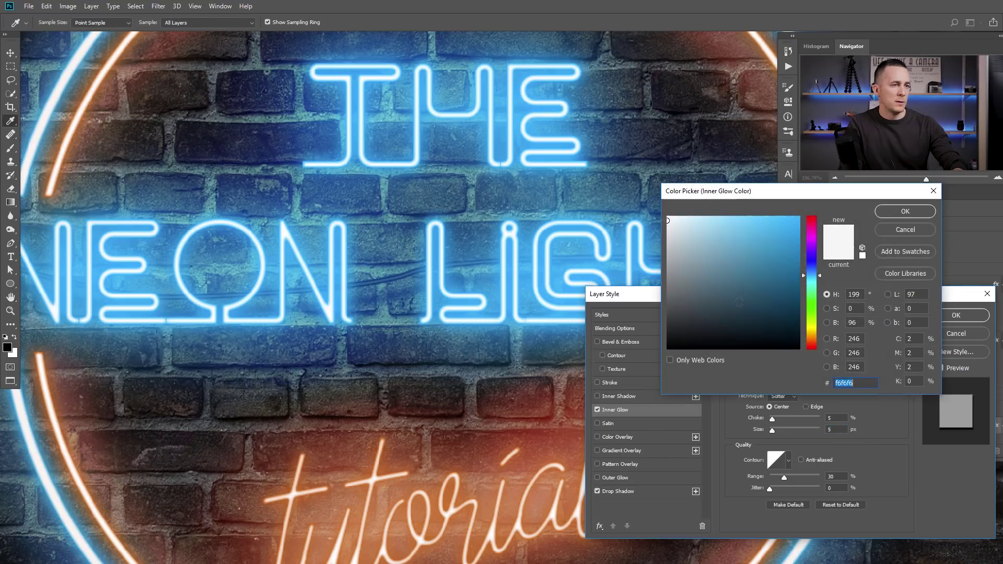
click(909, 213)
click(957, 315)
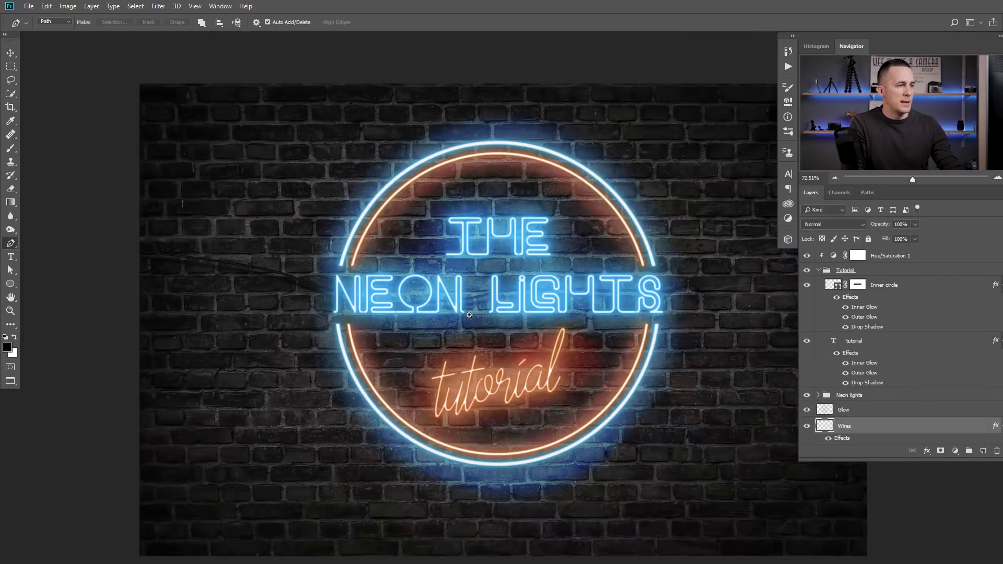
- Adjust the Wires layer's drop shadow to a spread of 7% and a size of 6 px
click(471, 316)
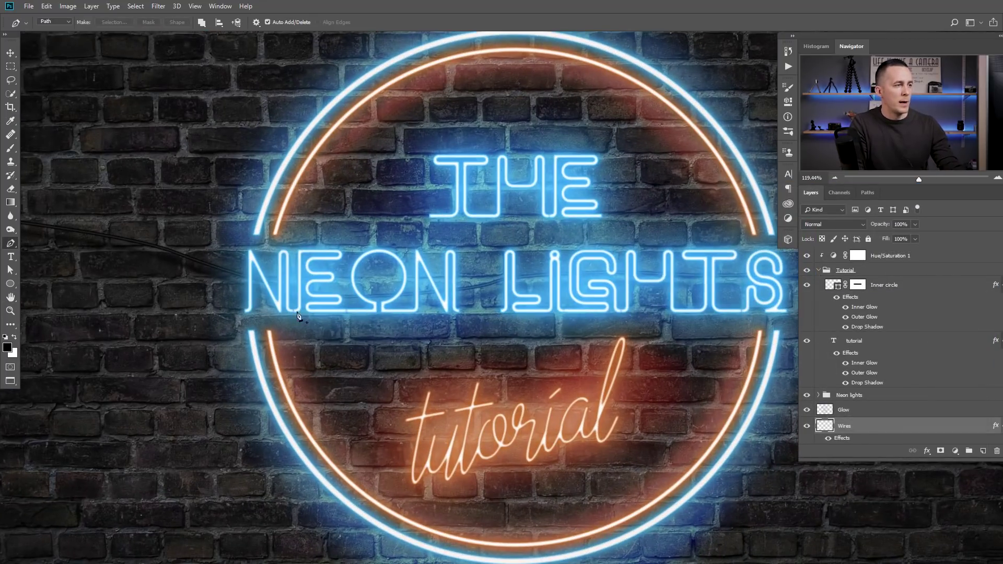
drag(355, 309, 346, 288)
drag(570, 263, 537, 274)
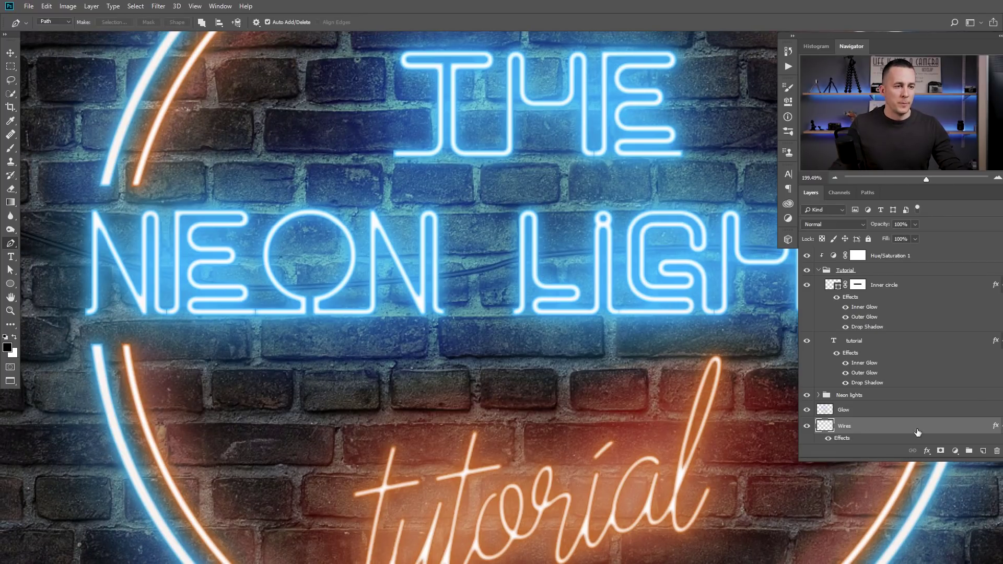
scroll(897, 413, down, 2)
double_click(868, 426)
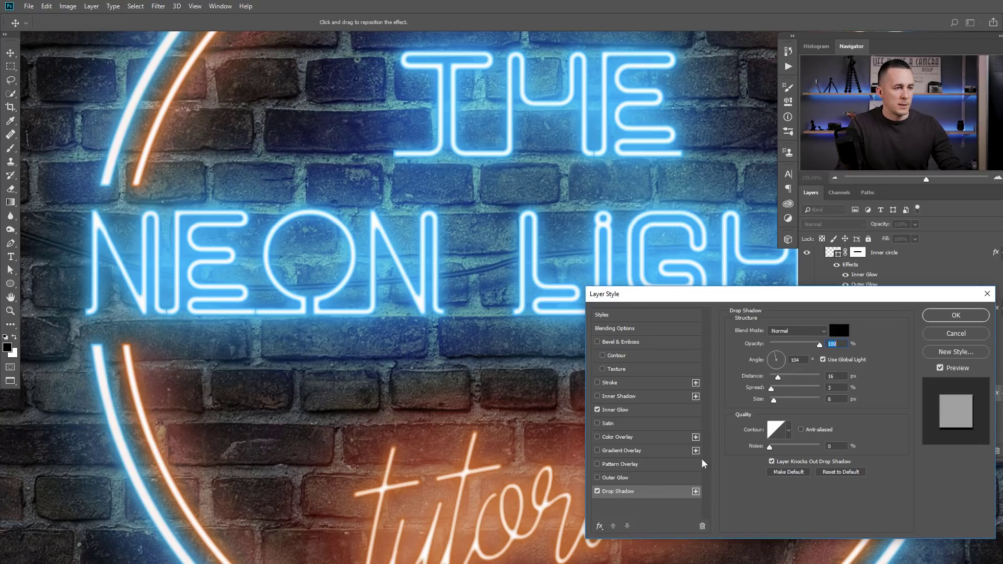
click(775, 390)
drag(774, 391, 775, 393)
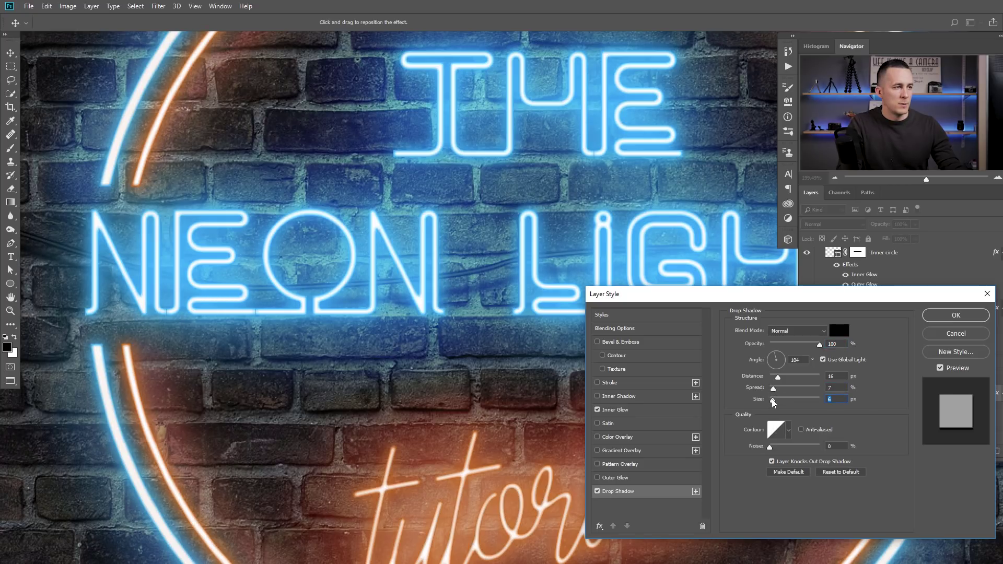
click(944, 318)
- Add a new layer above the Wires layer and switch to the Brush tool
key(p)
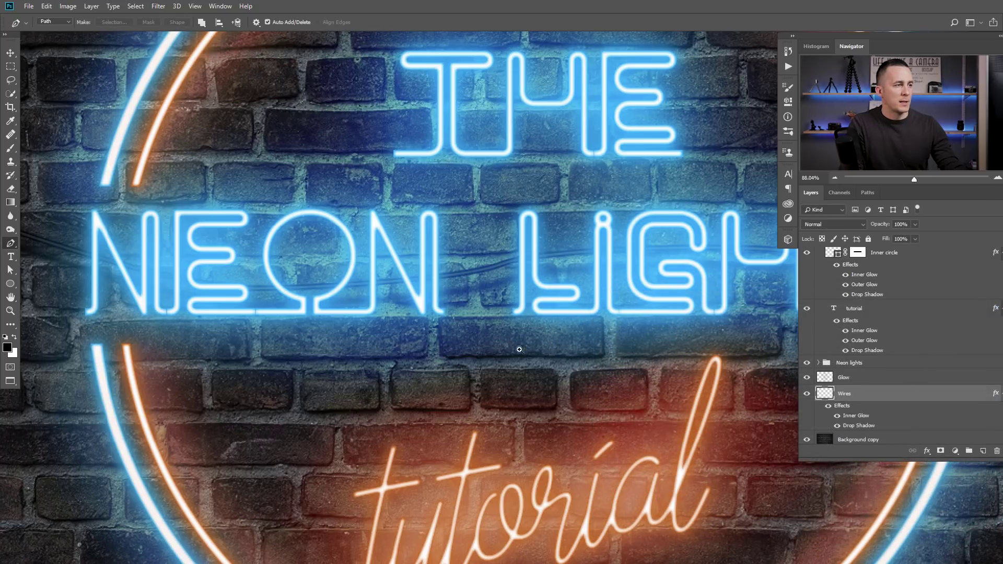
alt+click(520, 349)
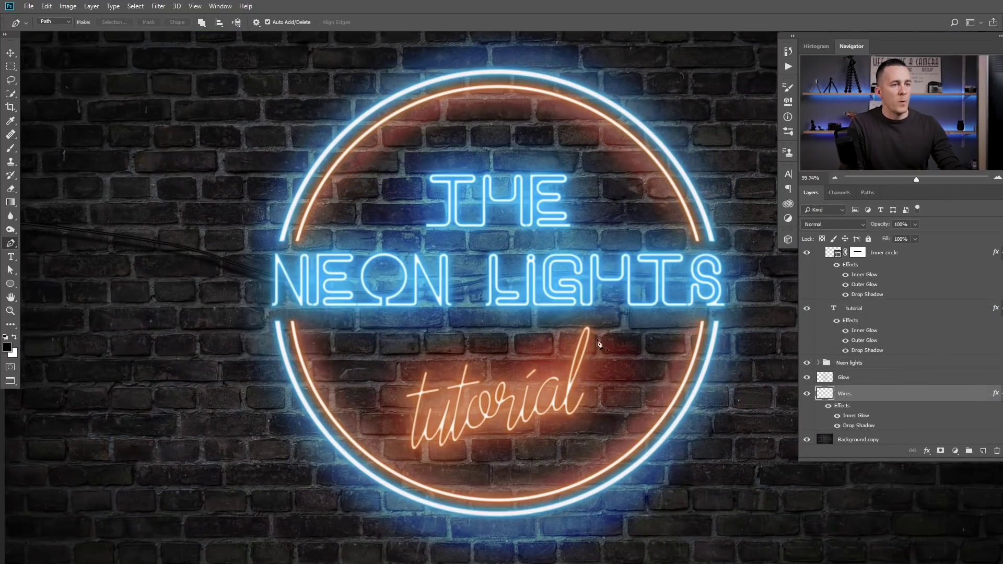
click(983, 452)
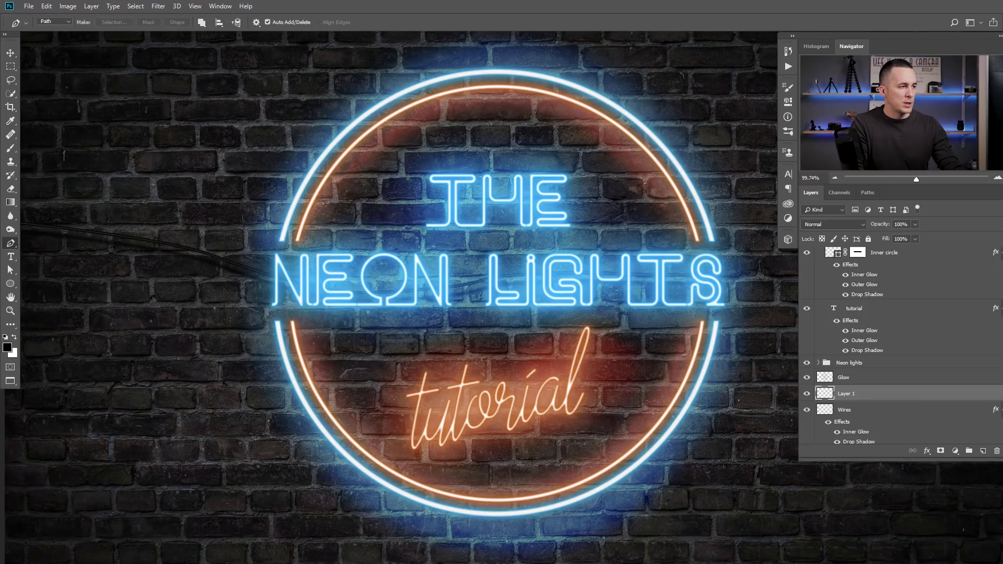
key(b)
- Paint thin black wires freehand from the wall's left side towards the "neon lights" text, undoing unsuitable strokes
drag(376, 318, 411, 301)
drag(183, 279, 212, 277)
mouse_move(58, 230)
mouse_down()
mouse_move(110, 222)
mouse_move(288, 266)
mouse_up()
key(ctrl+z)
drag(132, 215, 297, 253)
key(ctrl+z)
mouse_move(160, 206)
mouse_down()
mouse_move(381, 268)
mouse_move(480, 275)
mouse_move(555, 267)
mouse_up()
drag(737, 269, 649, 260)
- Copy the Wires layer's inner glow and drop shadow to the new freehand wire layer
drag(842, 422, 852, 399)
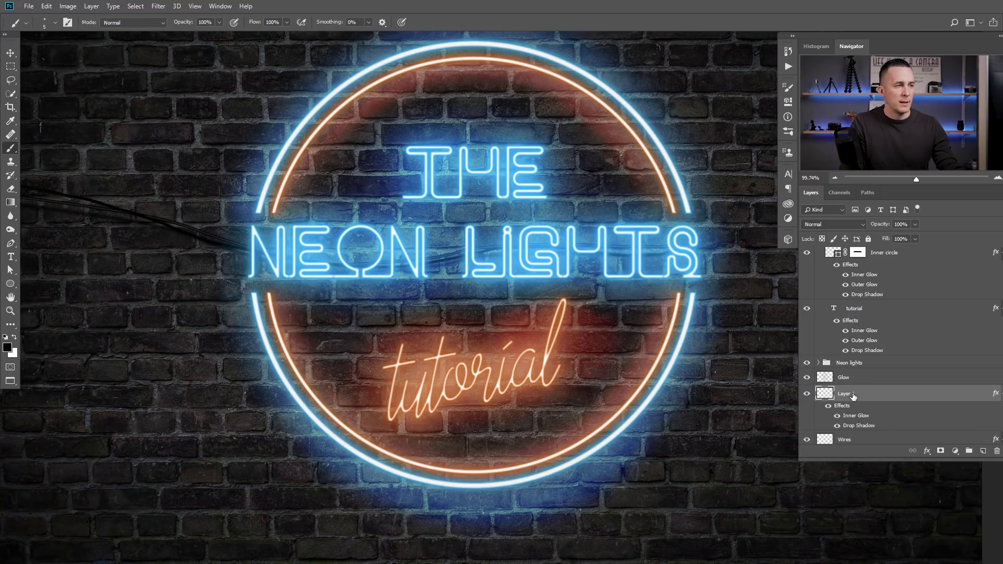
scroll(475, 261, up, 3)
scroll(557, 258, down, 4)
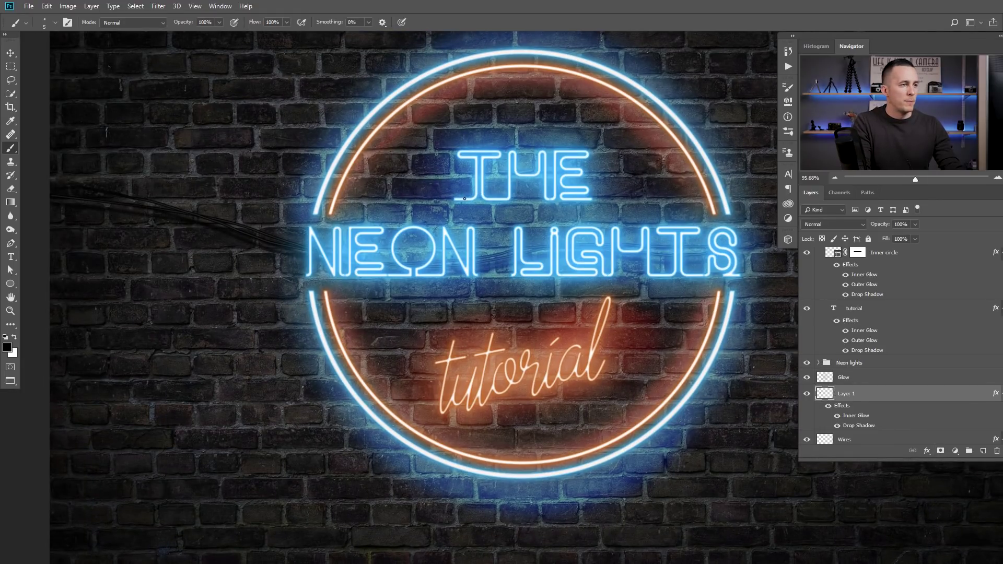
- Try to paint thin black wires from the "THE" and "tutorial" texts to the wall's left side on the existing wire layer
mouse_move(459, 200)
mouse_down()
mouse_move(360, 214)
mouse_move(133, 207)
mouse_up()
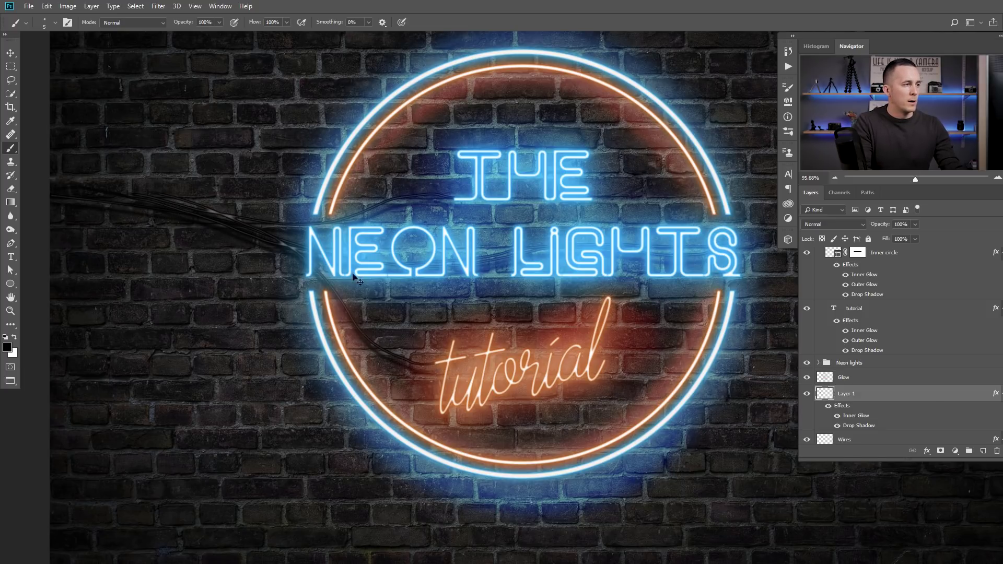
mouse_move(436, 366)
mouse_down()
mouse_move(134, 219)
mouse_move(82, 212)
mouse_up()
drag(472, 346, 331, 334)
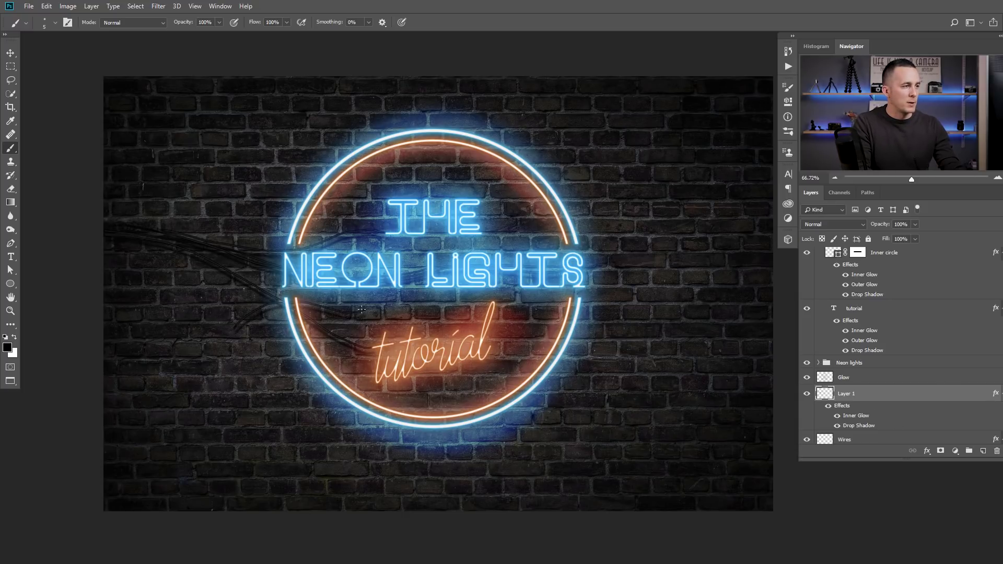
scroll(266, 306, up, 5)
key(ctrl+z)
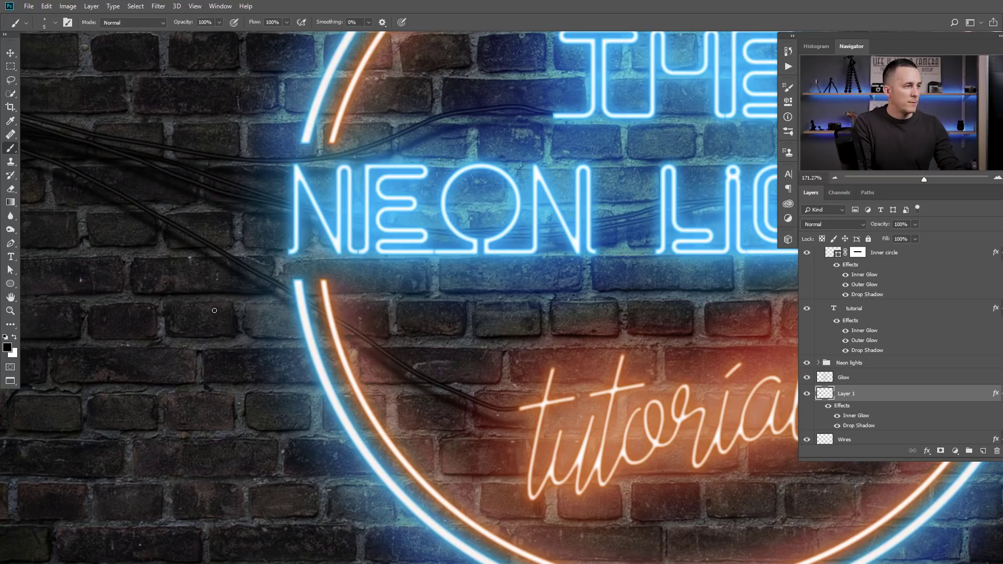
scroll(377, 319, down, 4)
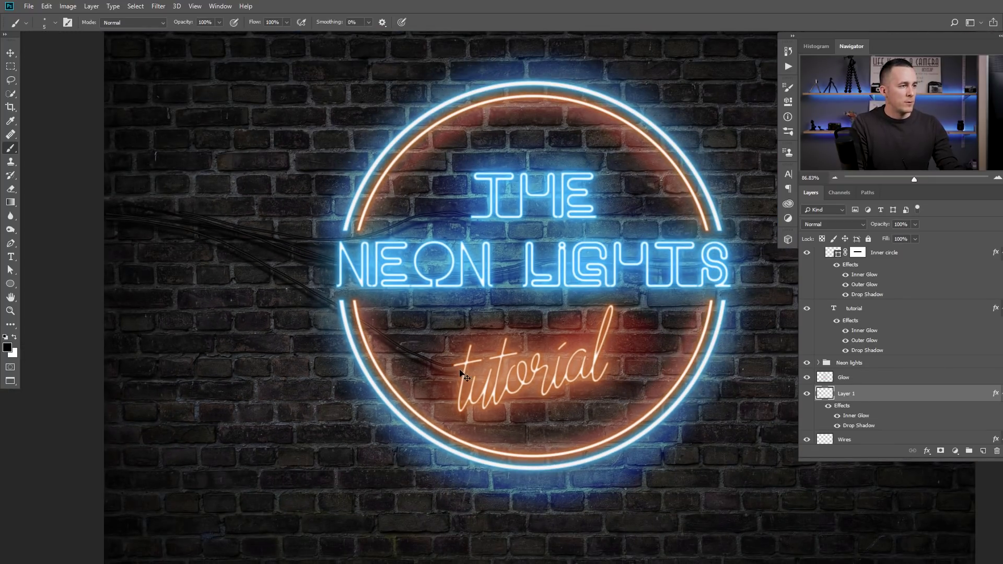
key(ctrl+z)
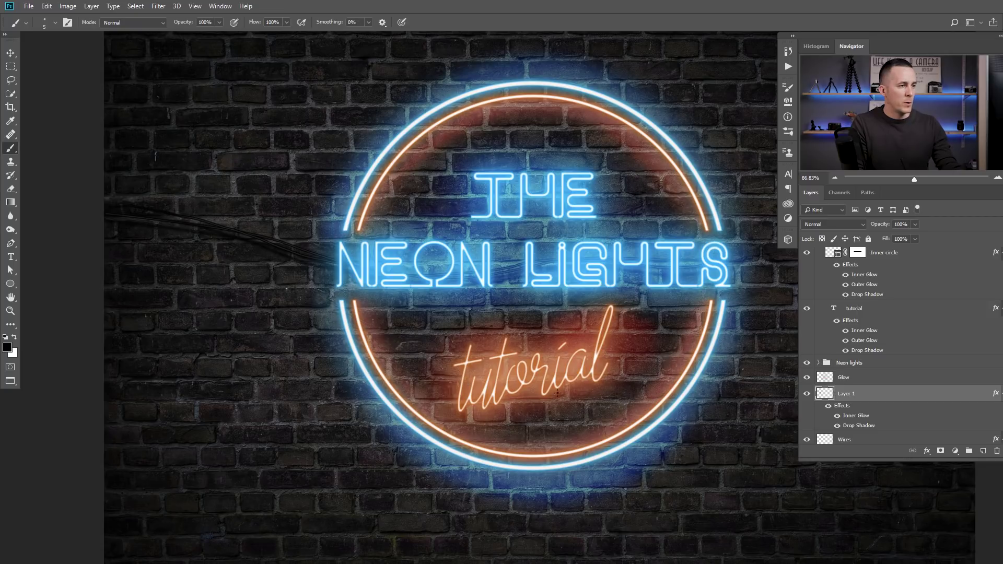
- Add a layer above Layer 1 with its inner glow and drop shadow, and paint wires from "tutorial" to the wall's left side
click(983, 451)
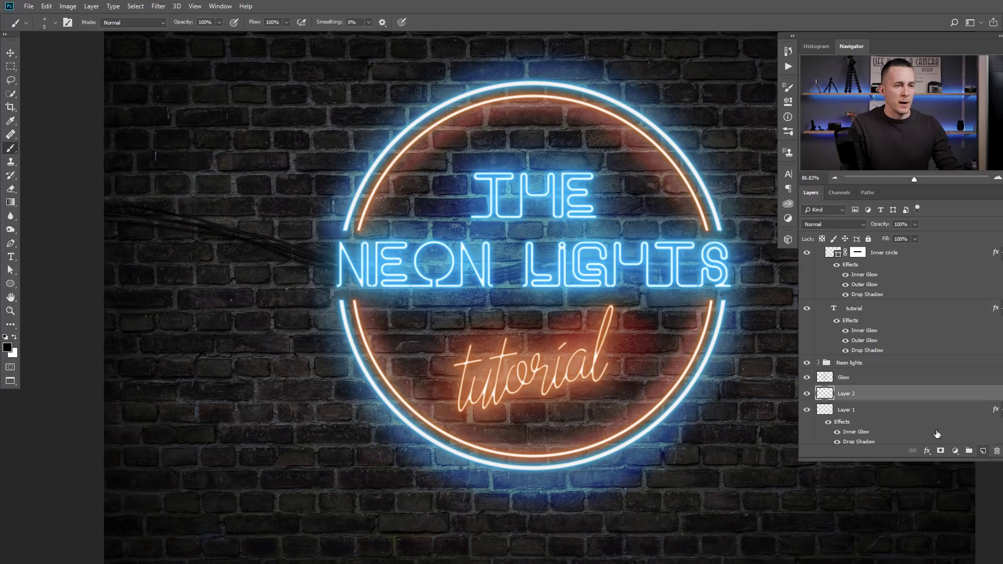
drag(842, 424, 850, 398)
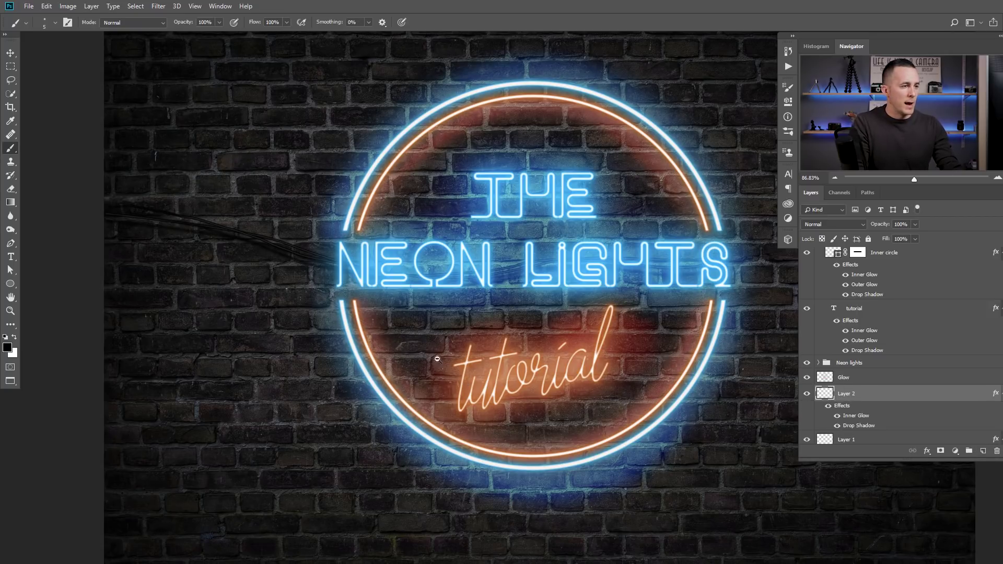
scroll(438, 359, up, 3)
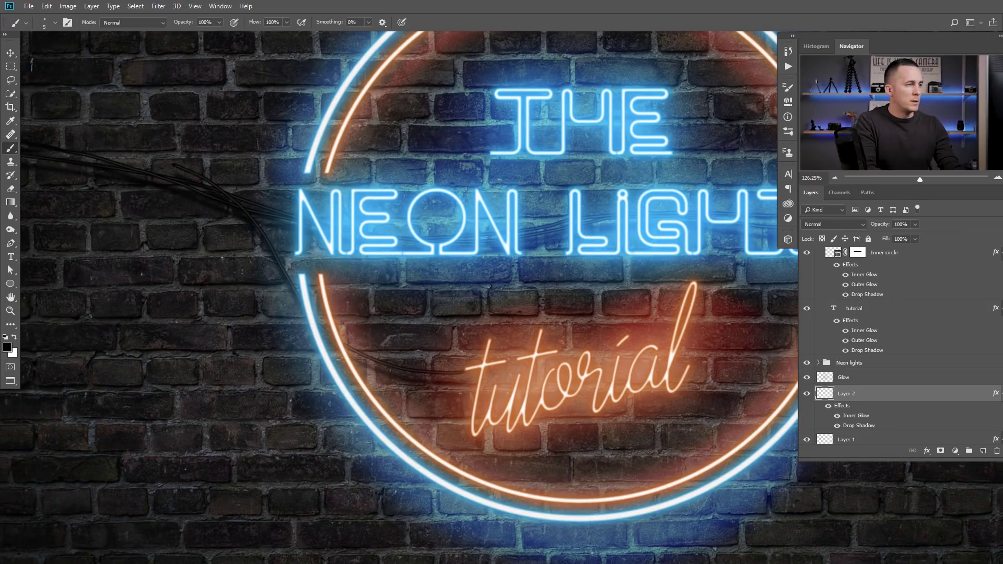
drag(108, 162, 369, 196)
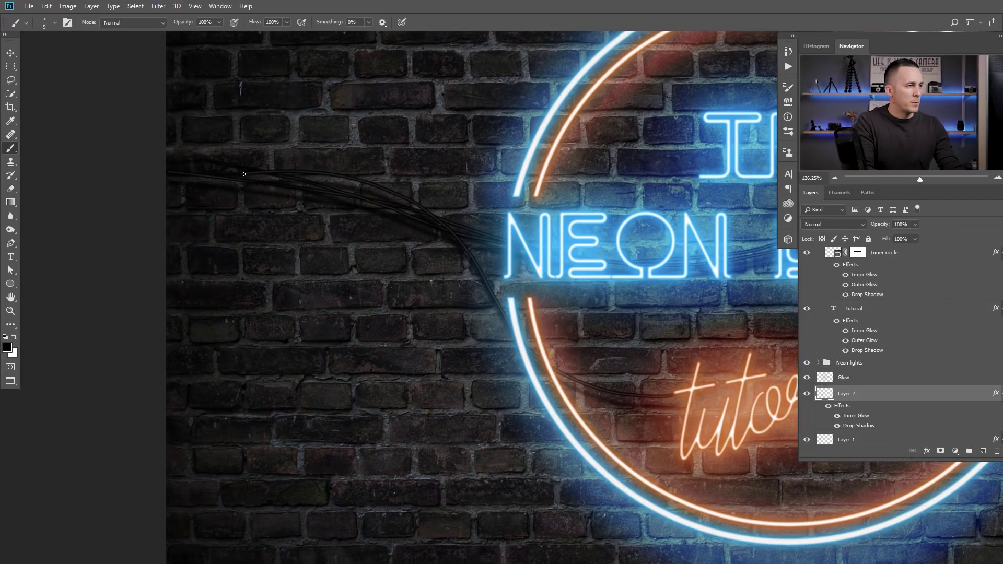
scroll(348, 257, down, 4)
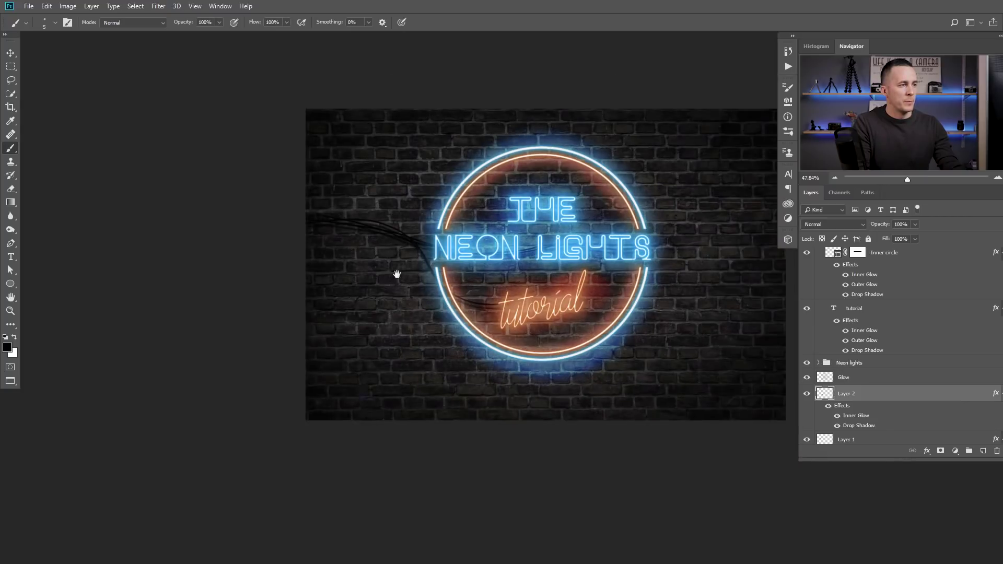
scroll(423, 274, up, 1)
mouse_move(302, 209)
mouse_down()
mouse_move(229, 185)
mouse_move(150, 187)
mouse_up()
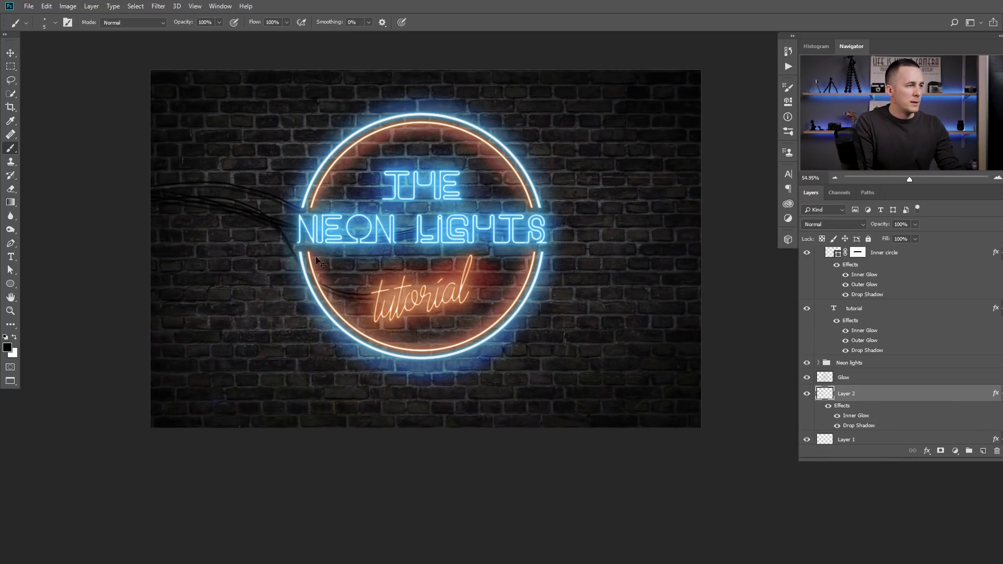
key(ctrl+z)
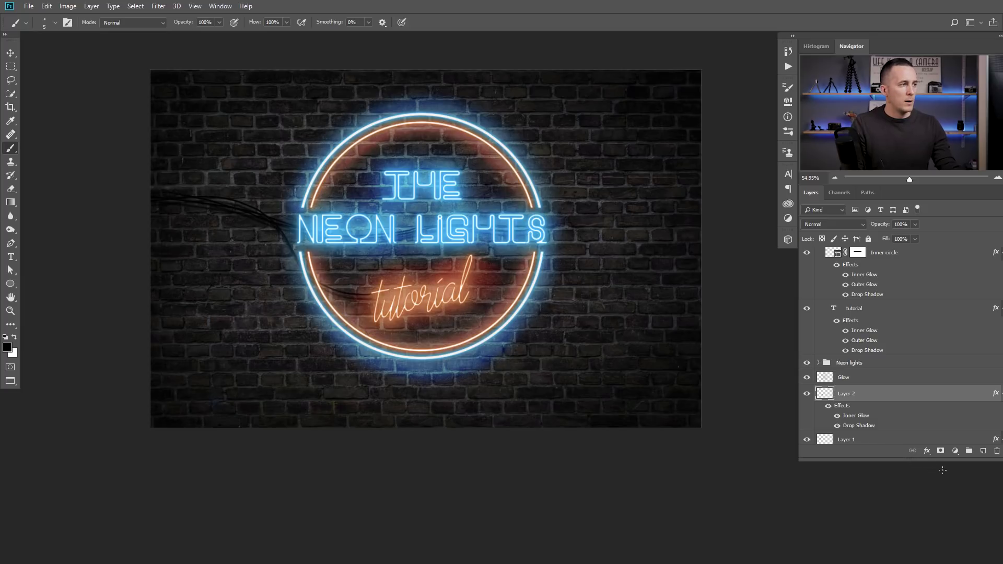
- Add another layer with the same wire effects and paint a wire from the circle's left side to the wall's left edge
click(982, 452)
drag(843, 423, 848, 395)
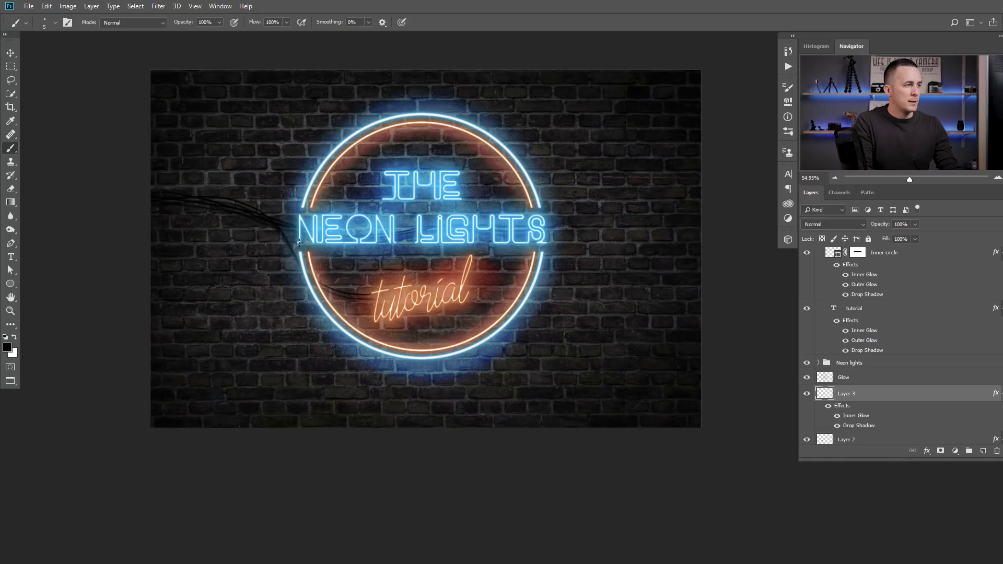
mouse_move(302, 207)
mouse_down()
mouse_move(251, 220)
mouse_move(149, 214)
mouse_up()
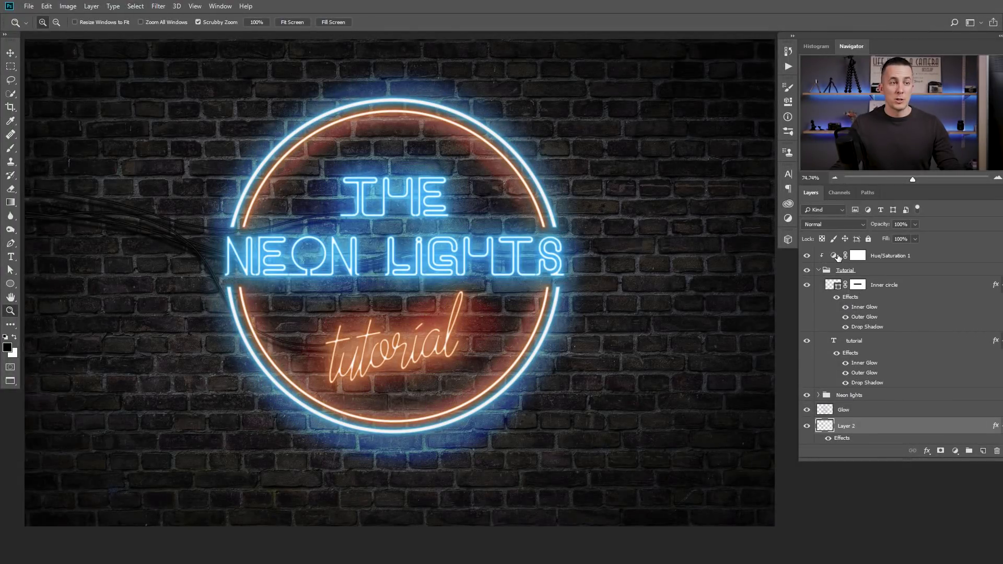
- Stamp all visible layers into a new layer above Hue/Saturation 1 and open it in the Camera Raw Filter
click(834, 257)
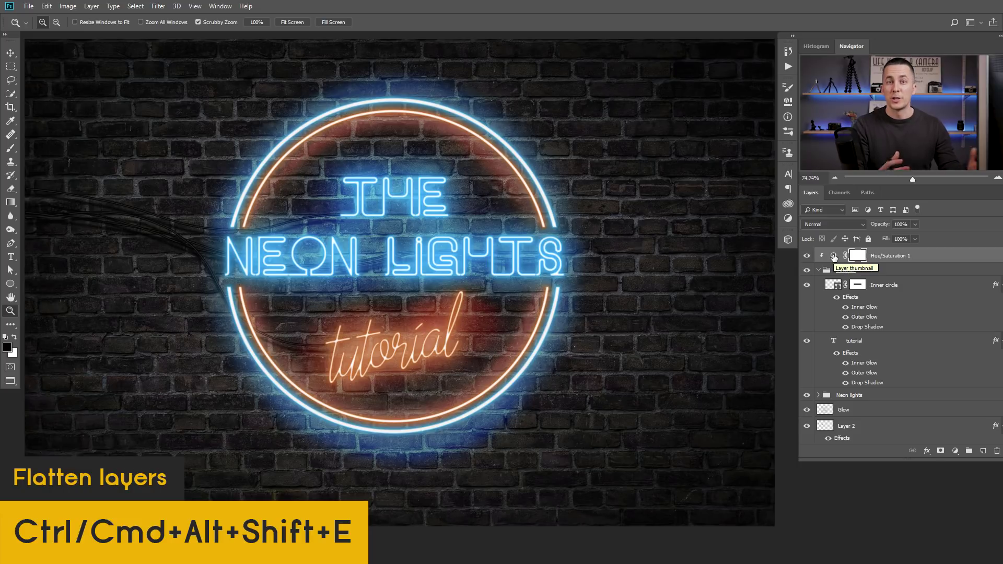
key(ctrl+alt+shift+e)
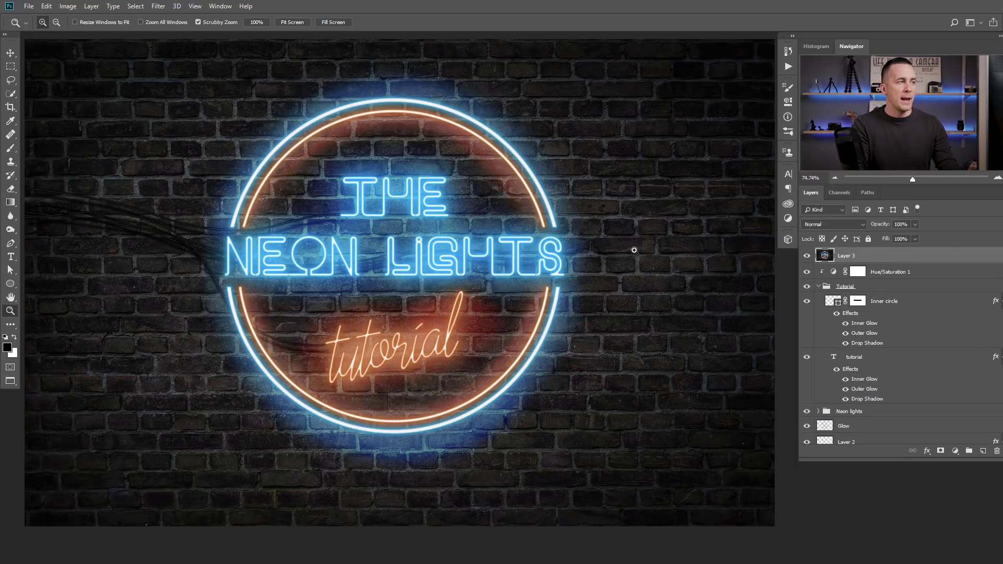
click(158, 6)
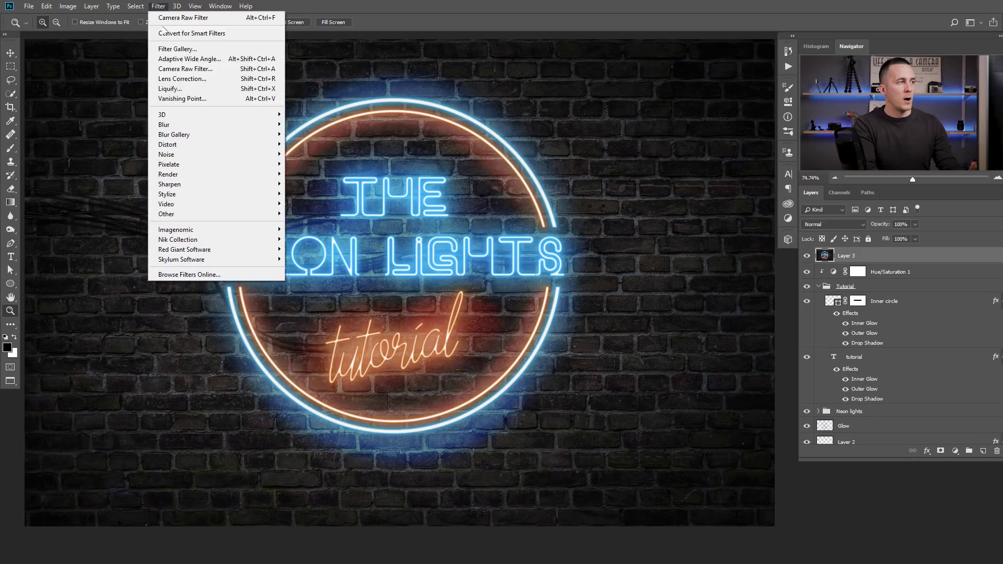
click(200, 71)
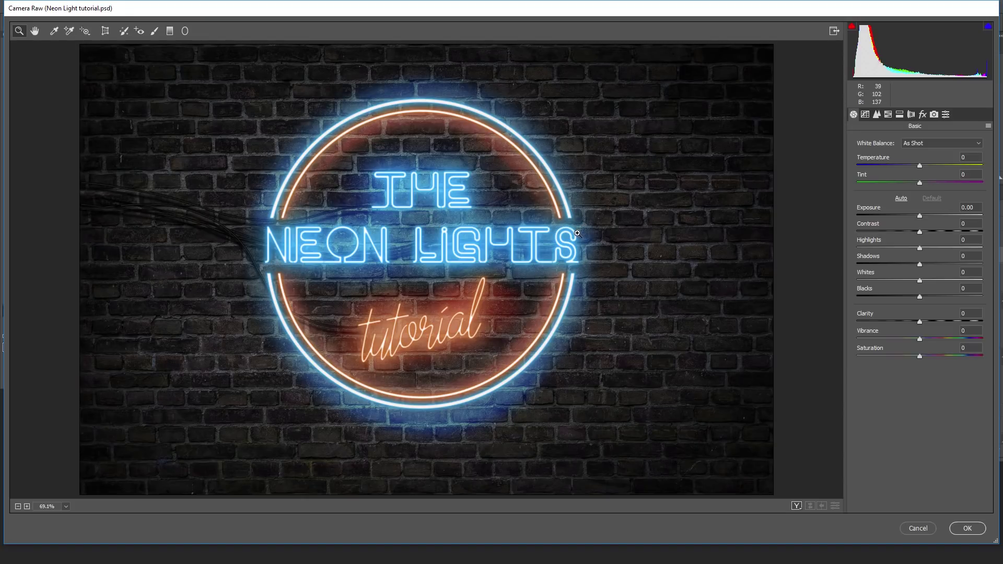
- Shift the Oranges hue to about +24 in the HSL adjustments
click(889, 115)
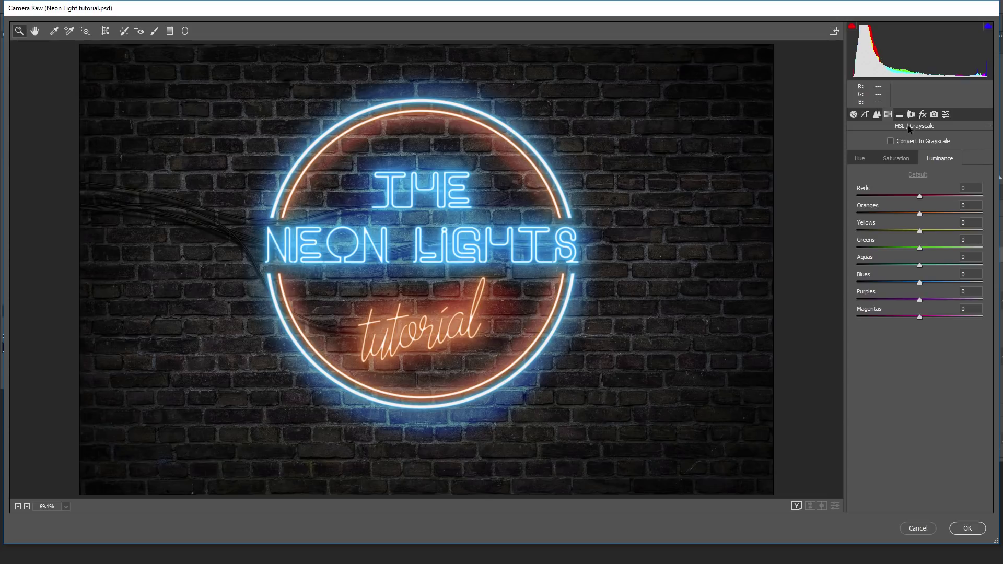
click(864, 158)
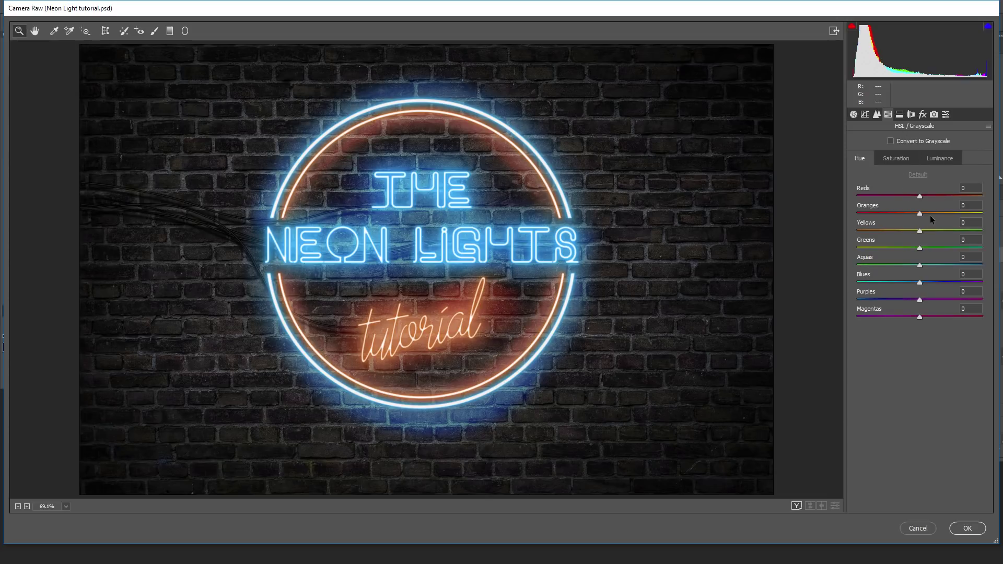
drag(914, 211, 952, 215)
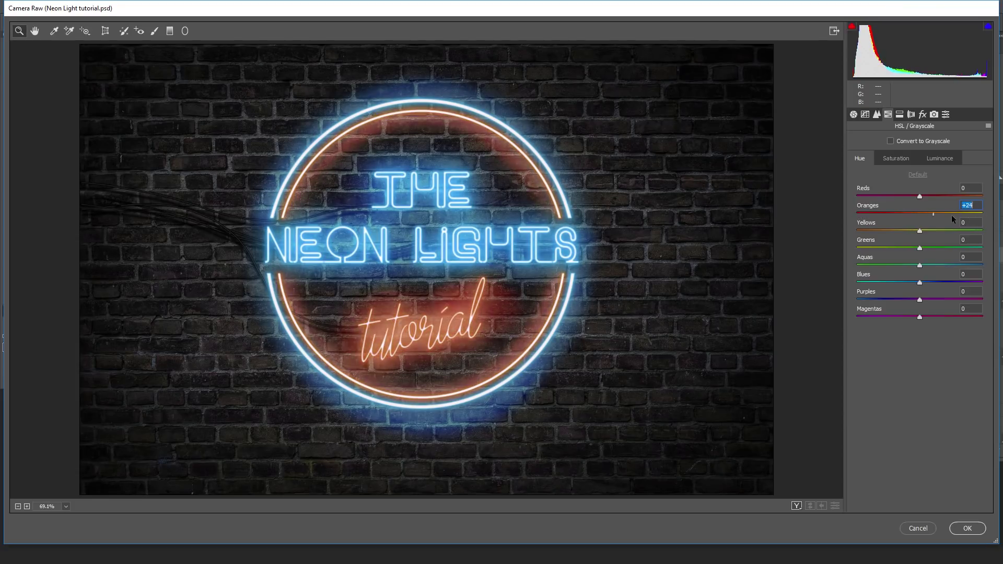
- Set the basic adjustments to temperature -18, tint +23, saturation +70, shadows -12 and blacks -9
click(855, 115)
drag(920, 166, 941, 187)
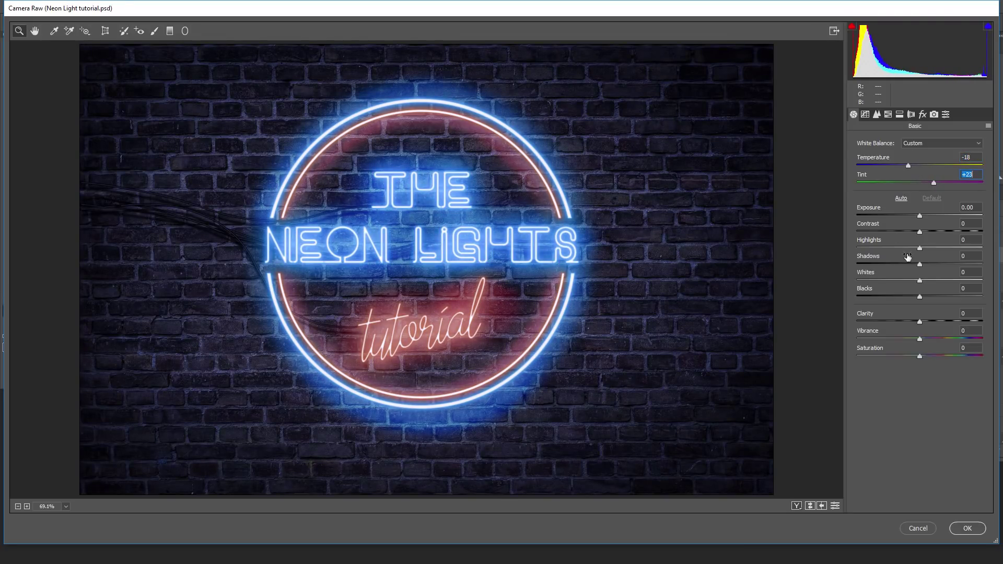
drag(949, 360, 965, 358)
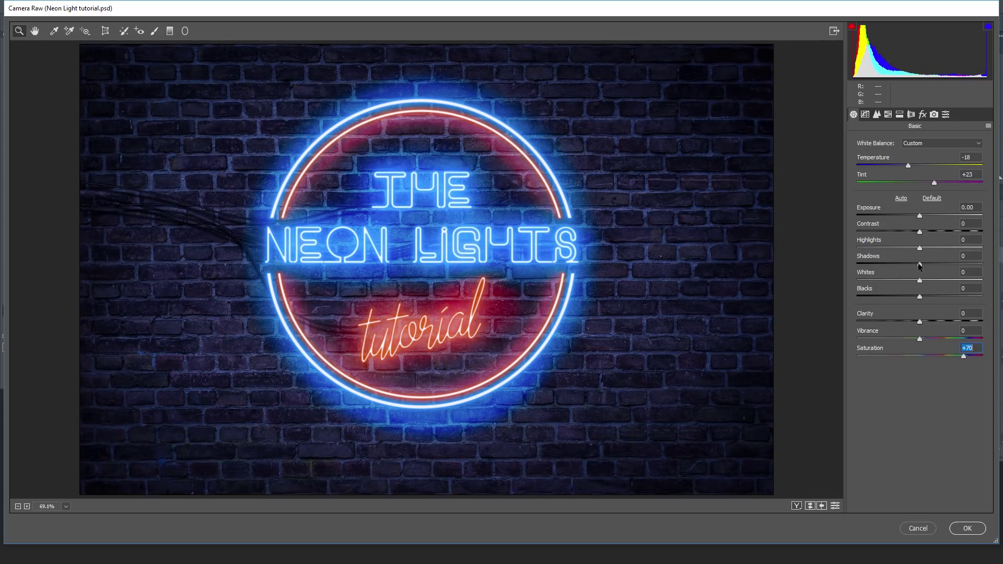
drag(921, 265, 905, 265)
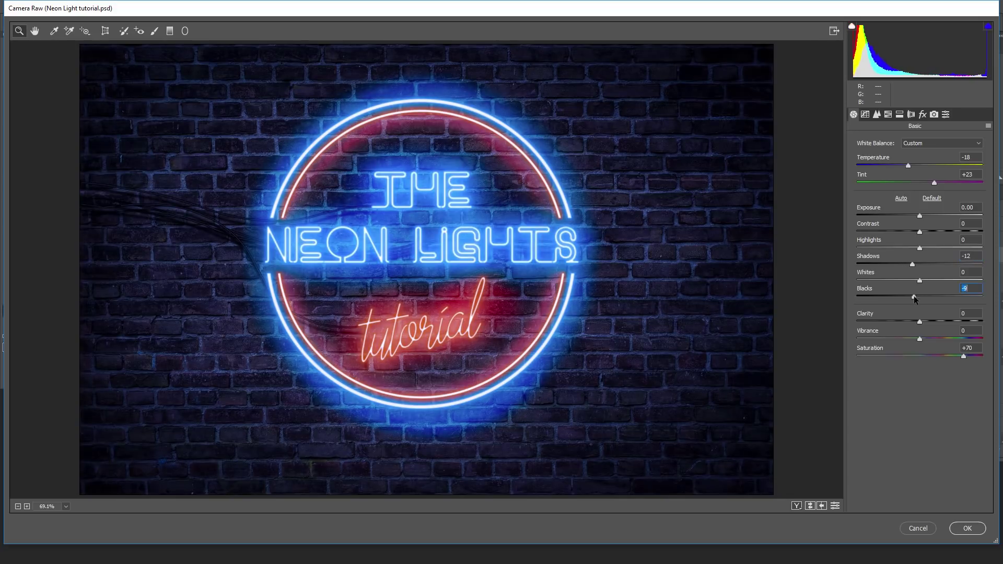
- Add a post-crop vignette with an amount of -26 and set Dehaze to -11
click(923, 114)
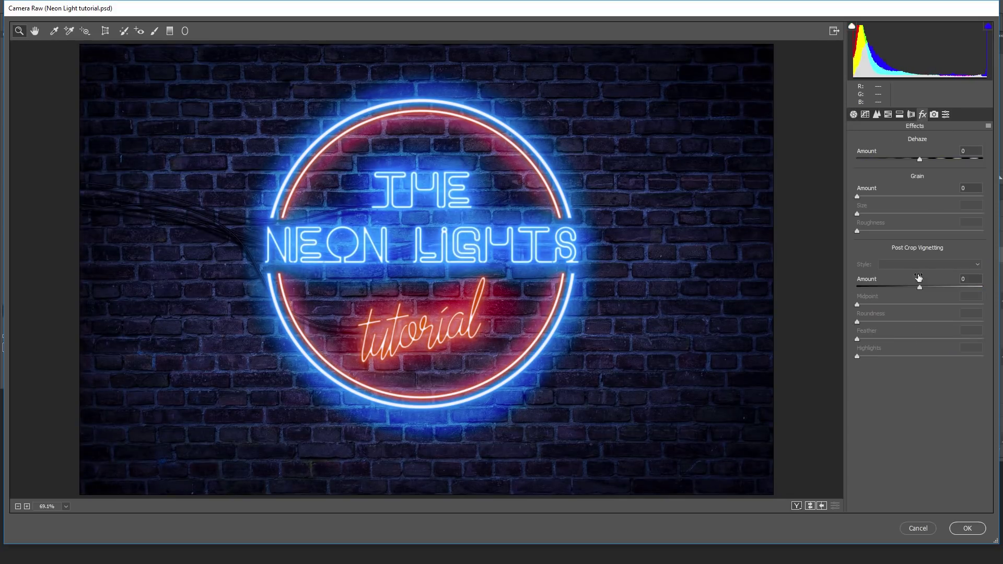
drag(921, 286, 904, 287)
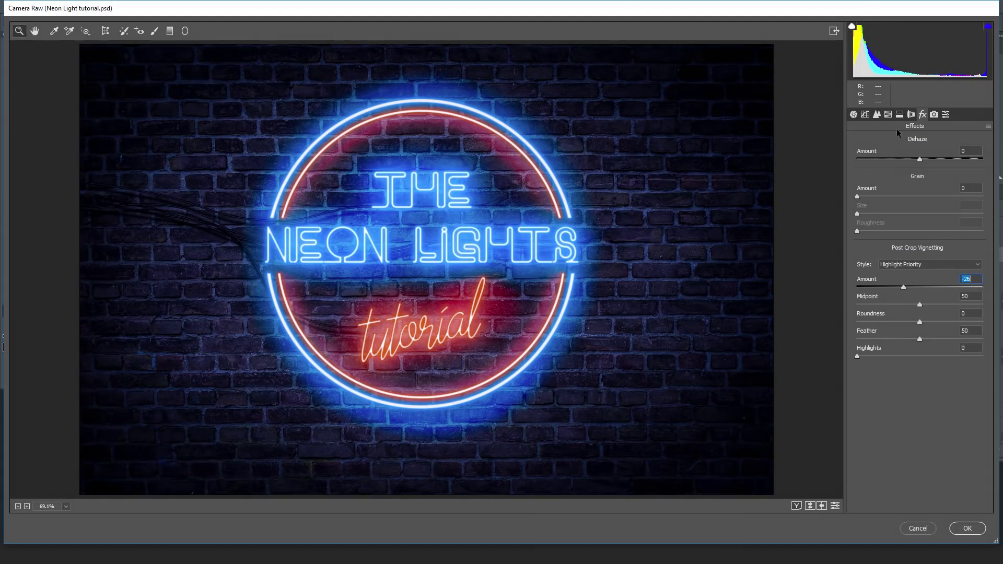
drag(921, 159, 914, 158)
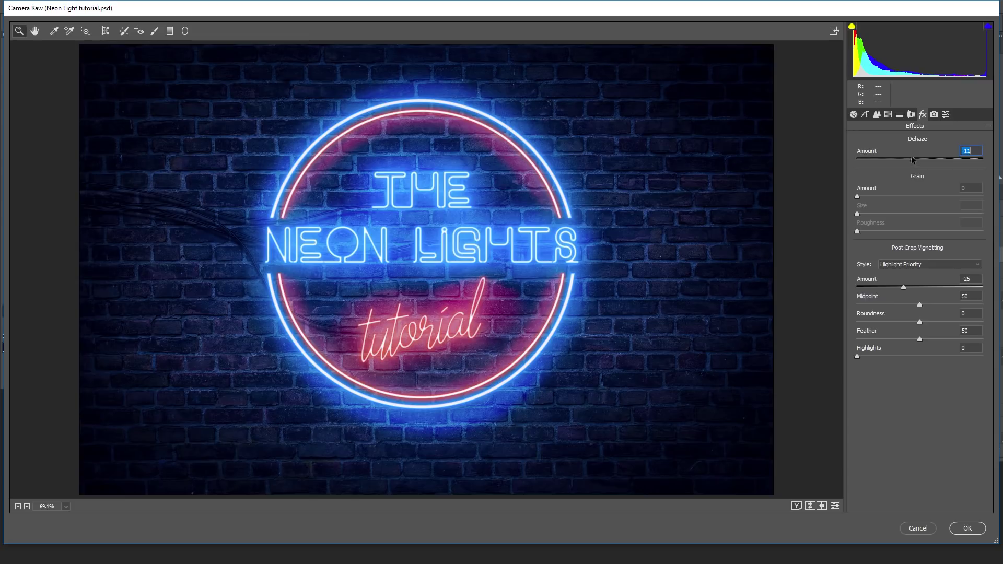
- Increase the sharpening amount and set its radius to 0.9
click(876, 114)
drag(891, 154, 877, 172)
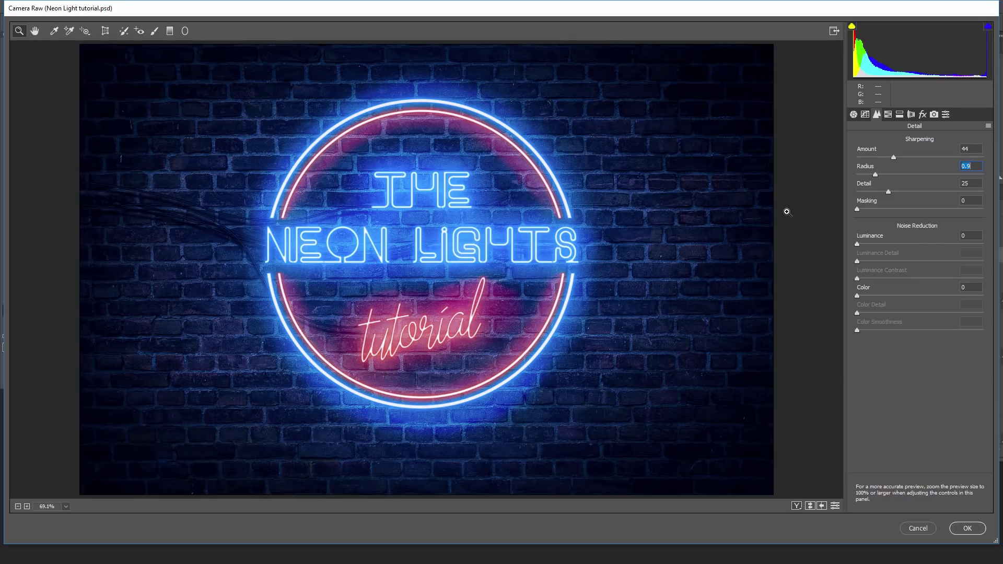
drag(893, 157, 898, 158)
- Split-tone the shadows with hue 200 and saturation 10, and the highlights with hue 45 and saturation 75
click(889, 116)
click(900, 115)
drag(933, 236, 927, 236)
drag(865, 254, 870, 254)
click(872, 255)
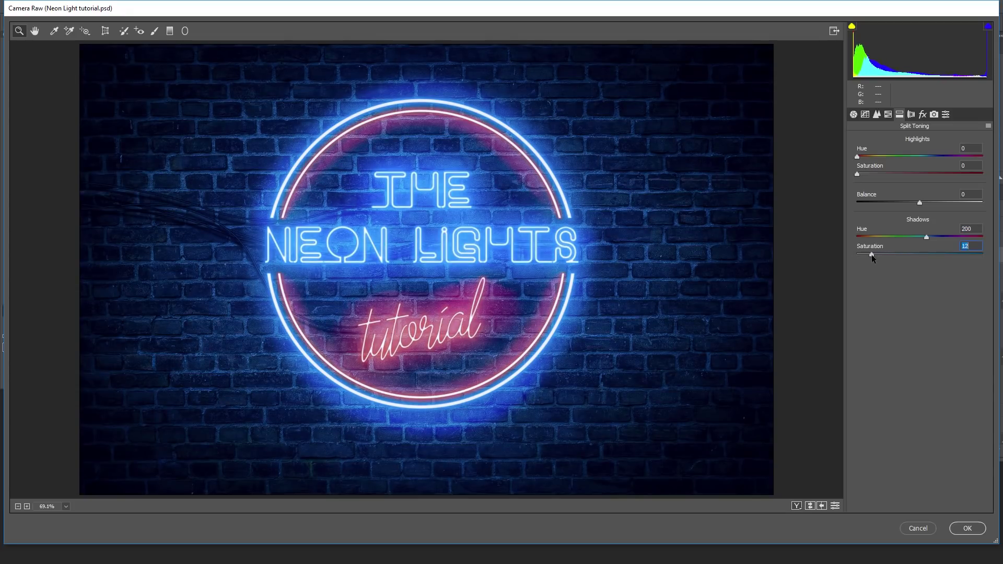
drag(866, 159, 961, 181)
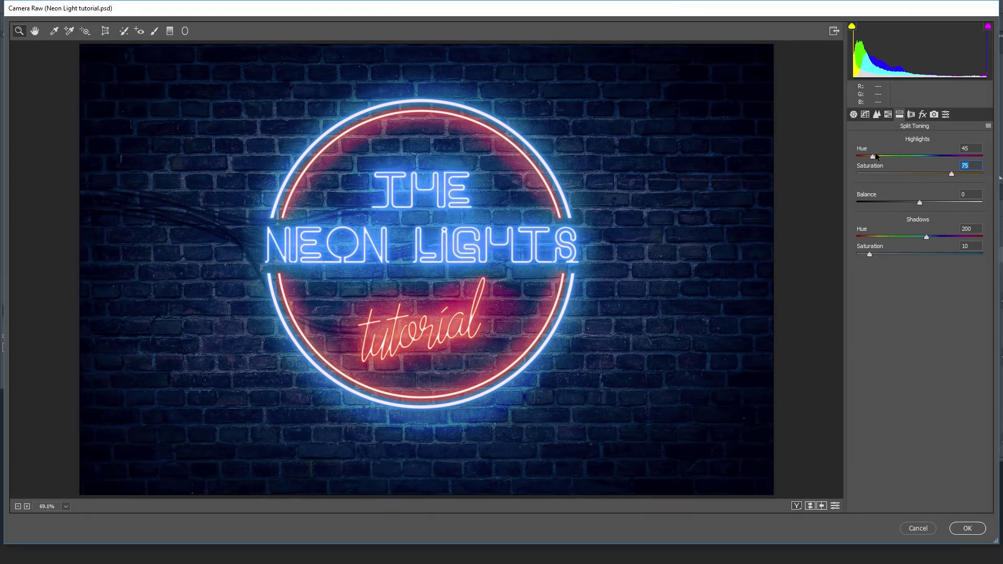
- Leave clarity at 0, raise the contrast to +16 and apply the Camera Raw adjustments
click(854, 114)
mouse_move(924, 321)
mouse_down()
mouse_move(937, 324)
mouse_move(915, 322)
mouse_up()
double_click(916, 322)
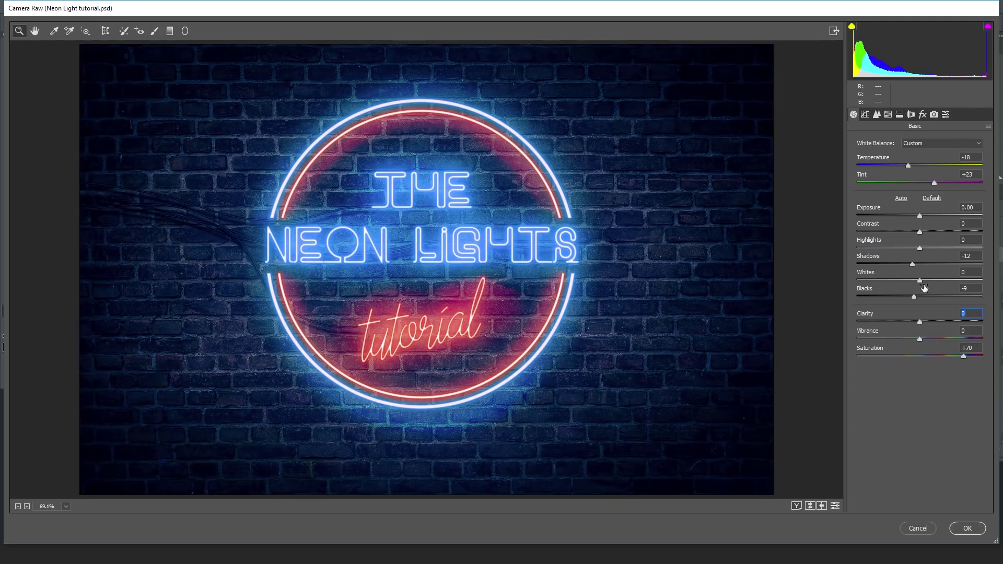
drag(920, 232, 931, 231)
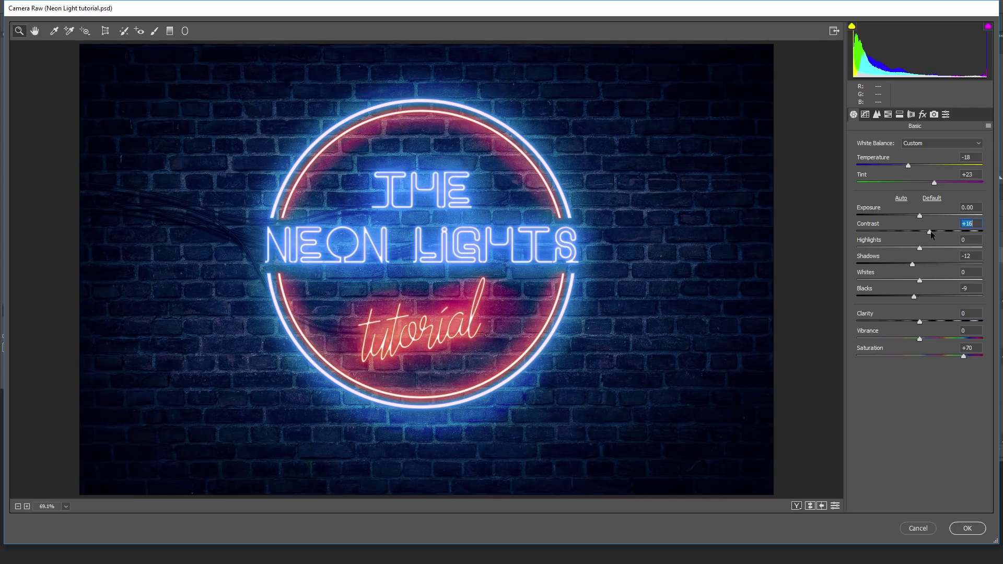
click(968, 529)
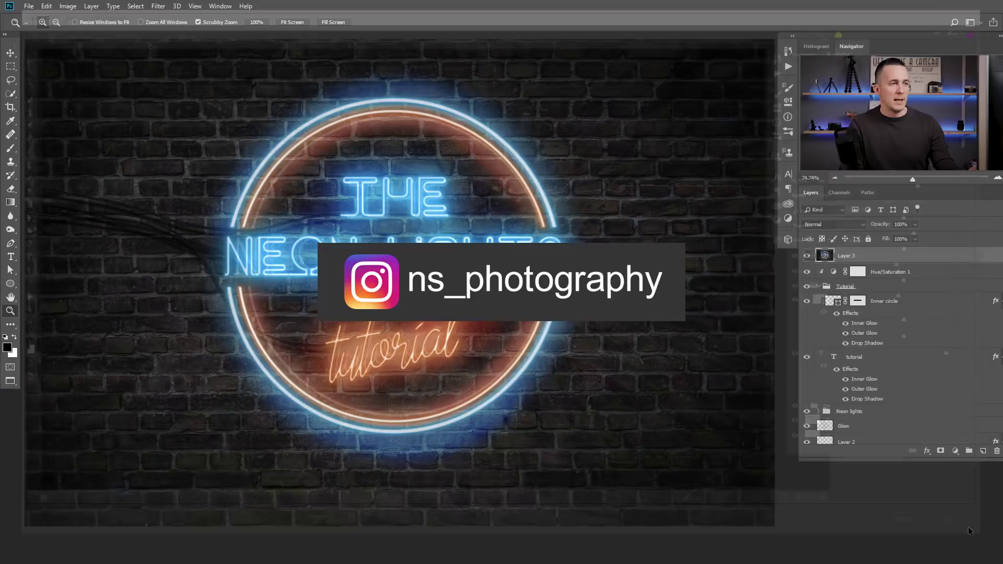
- Compare the neon sign before and after the colour grading by toggling Layer 3's visibility
click(809, 255)
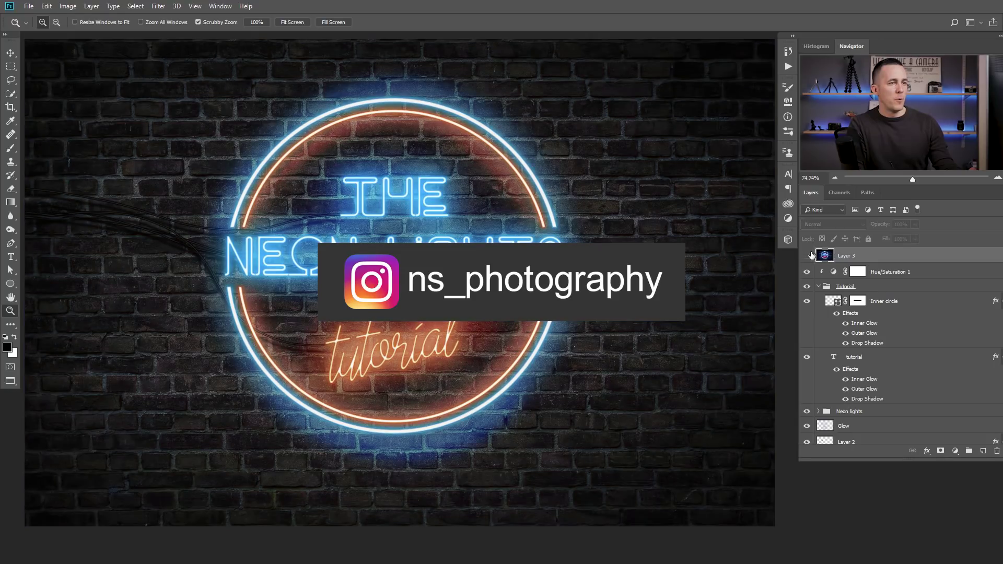
click(809, 255)
click(808, 255)
click(809, 256)
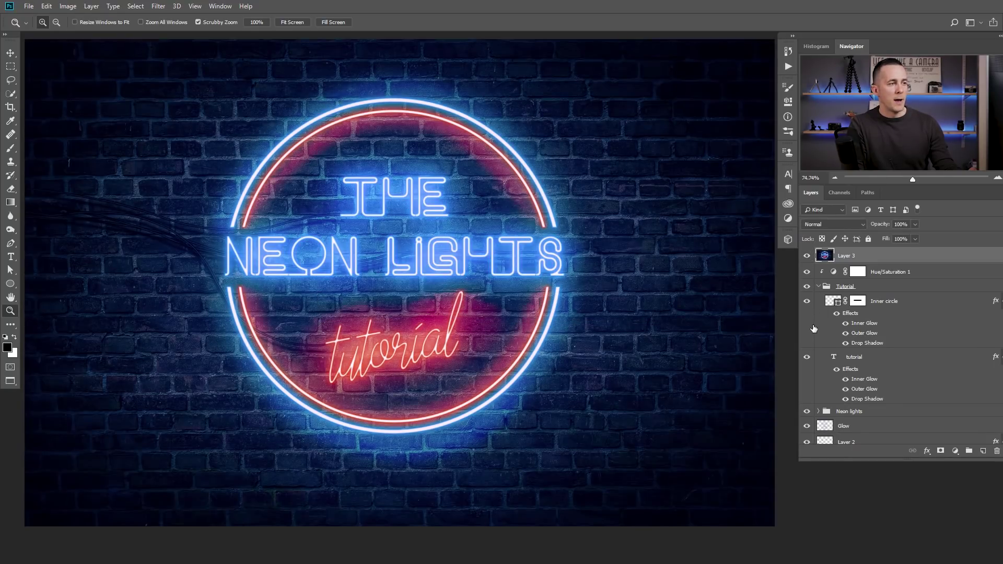